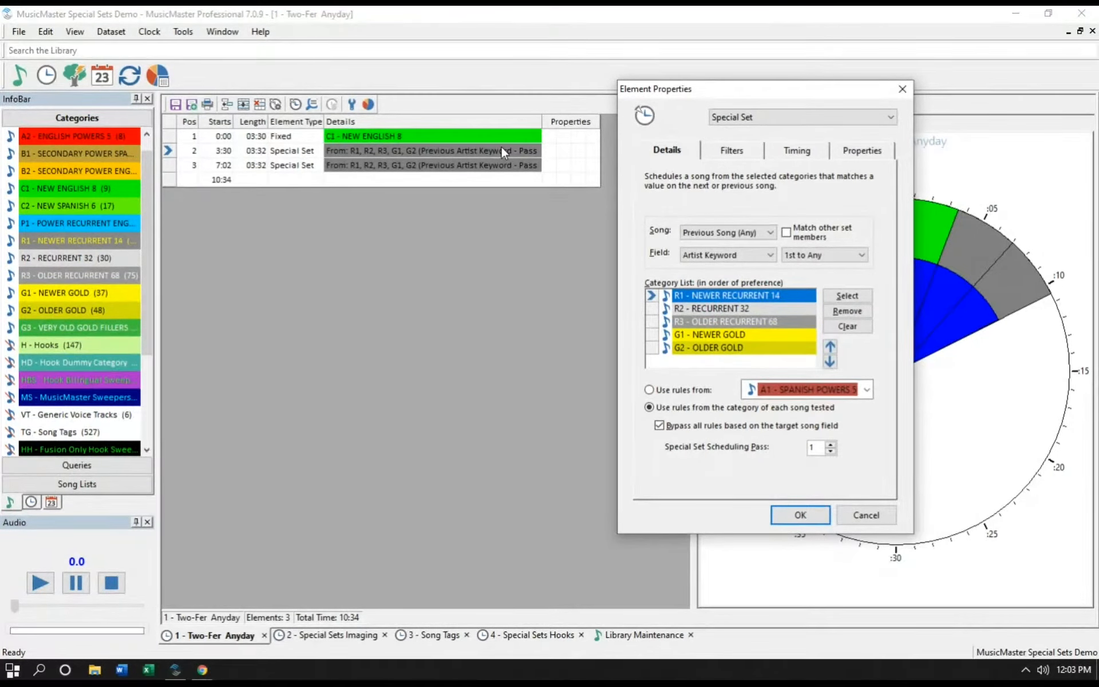
Review the Song matching choices of the second clock element's Special Set, keeping Previous Song (Any)
click(697, 231)
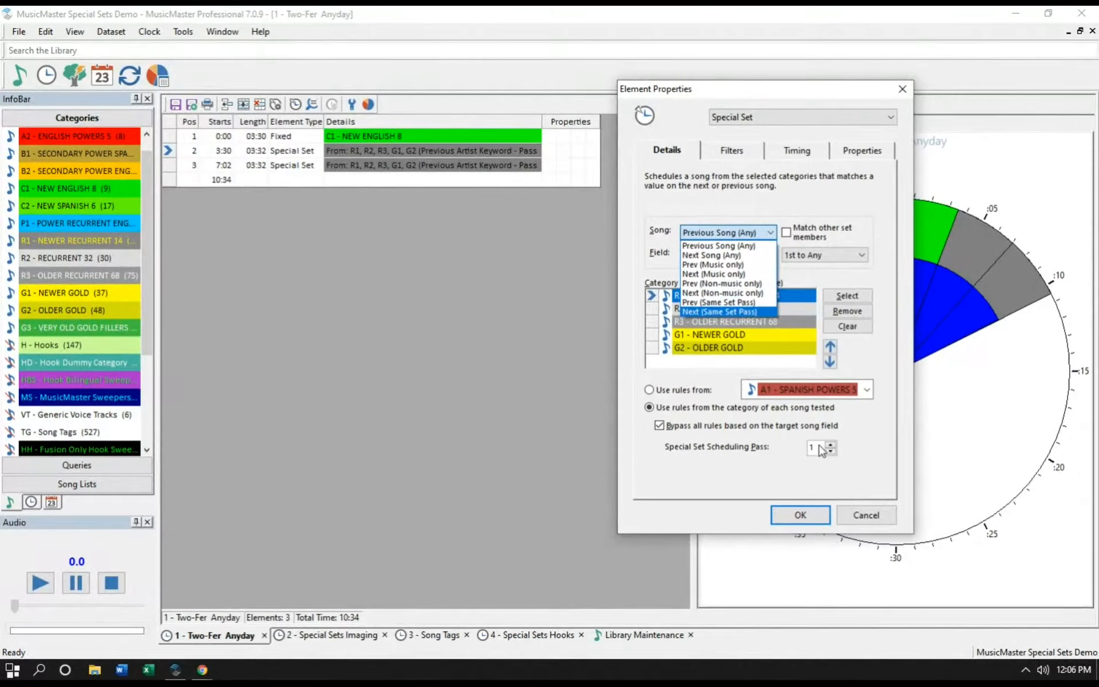
click(807, 467)
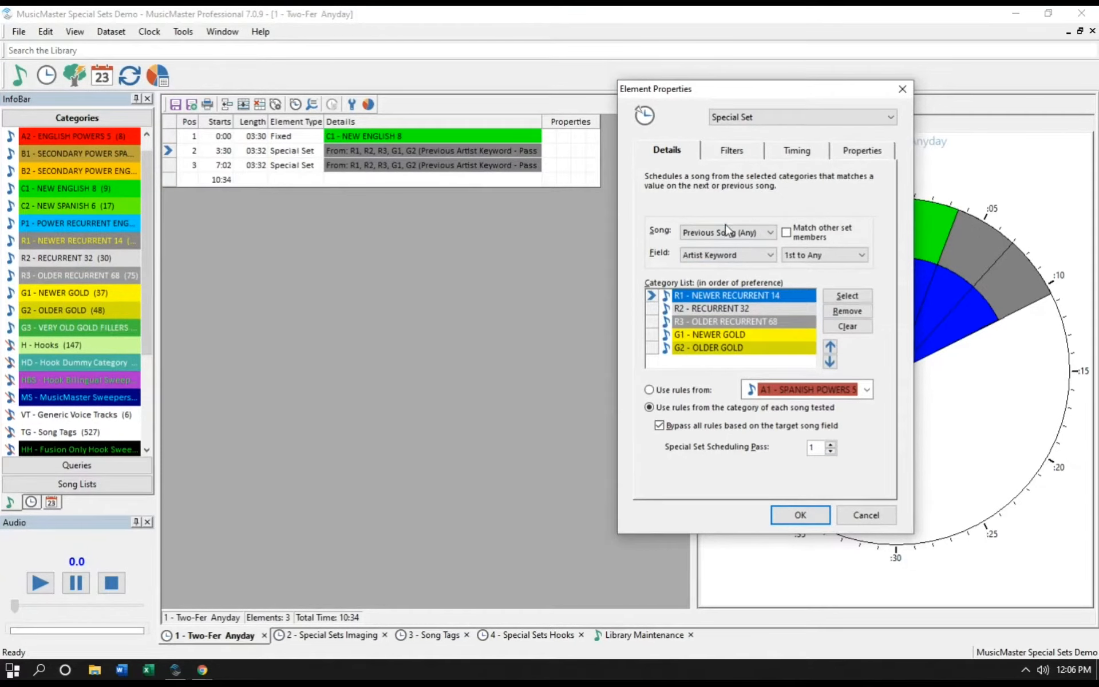
click(727, 232)
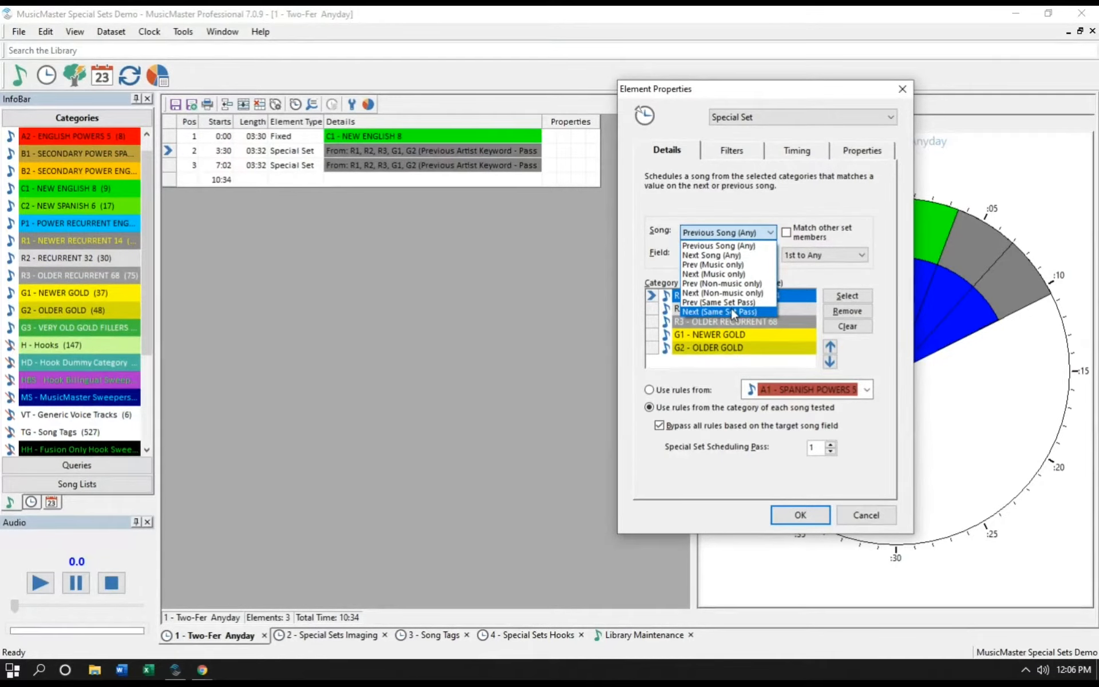
click(852, 277)
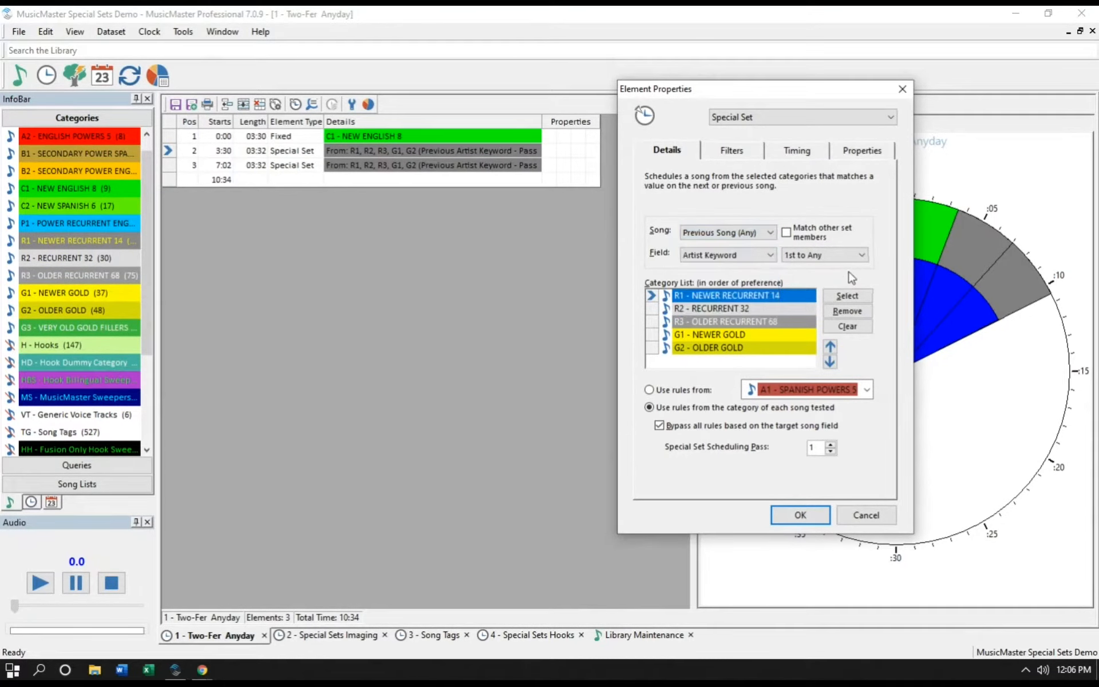
Review the Special Set's matching fields and value-matching modes, keeping Artist Keyword and 1st to Any
click(766, 258)
drag(770, 295, 760, 268)
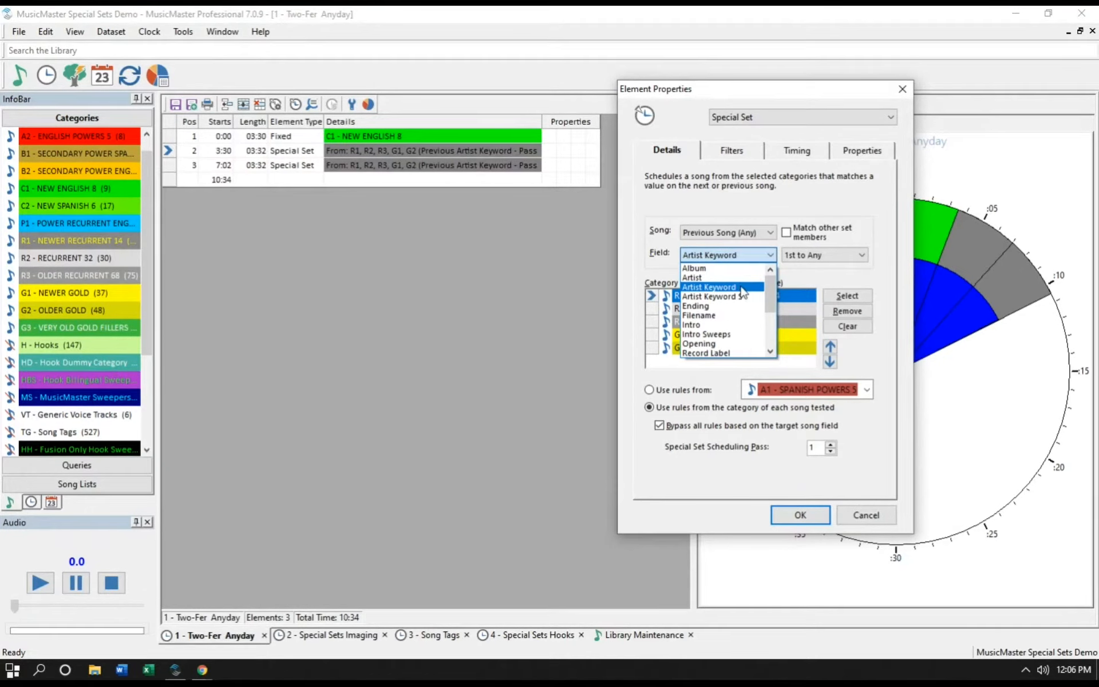
click(744, 288)
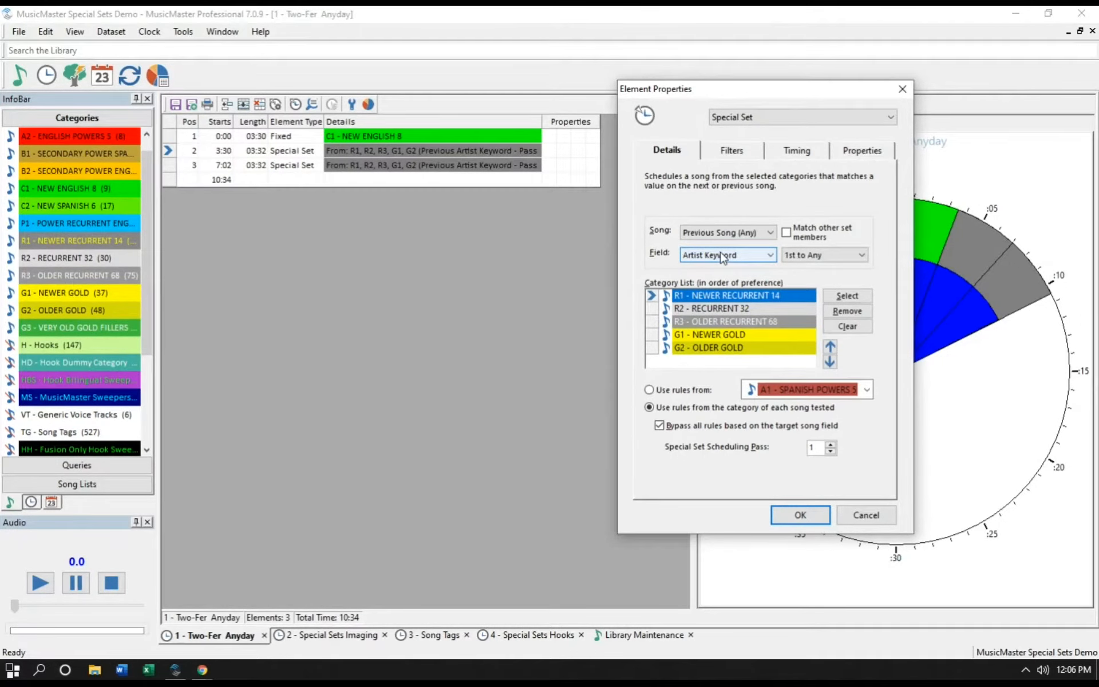
click(835, 258)
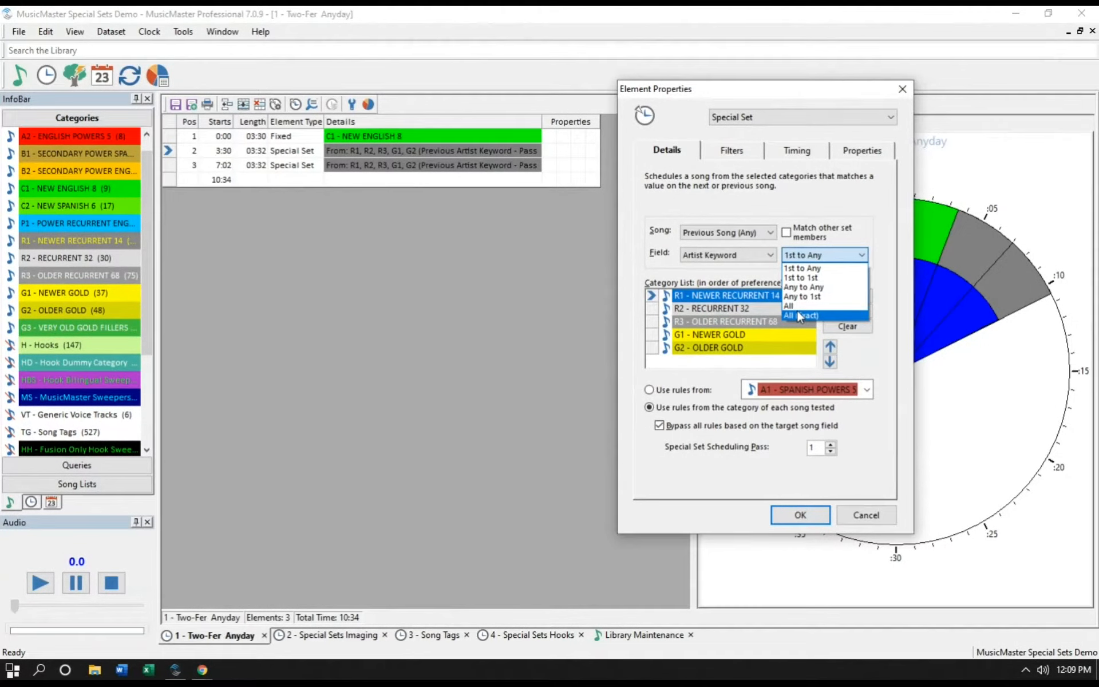
click(664, 261)
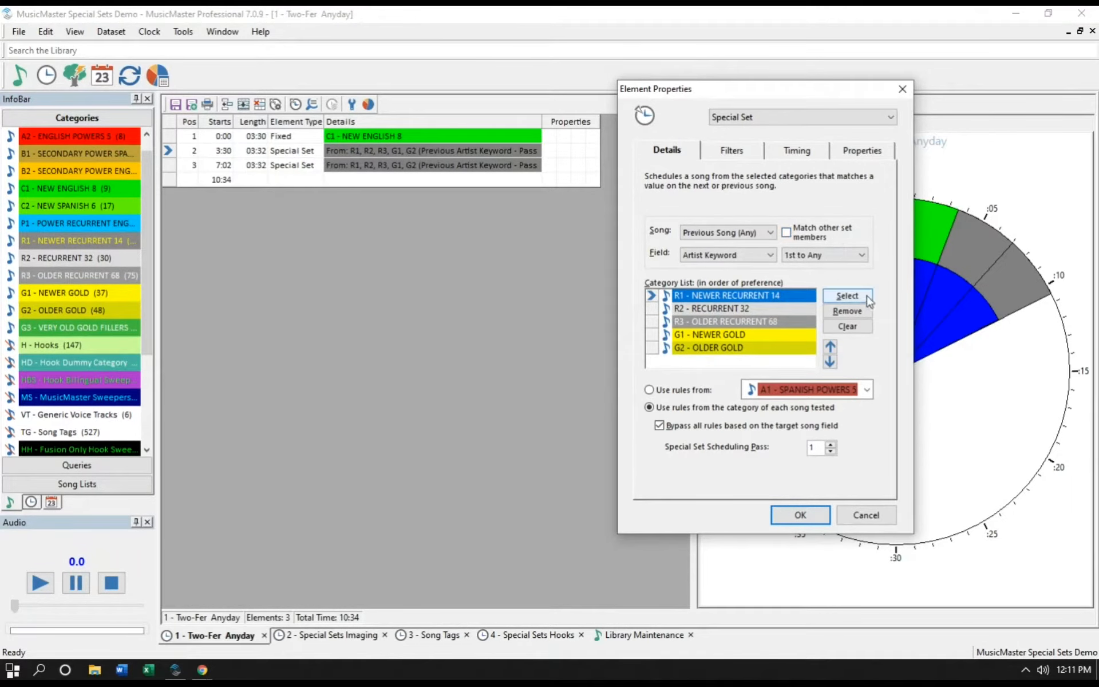
Review the categories chosen for the Special Set, keep the selection as it is, and close the element's properties
click(848, 296)
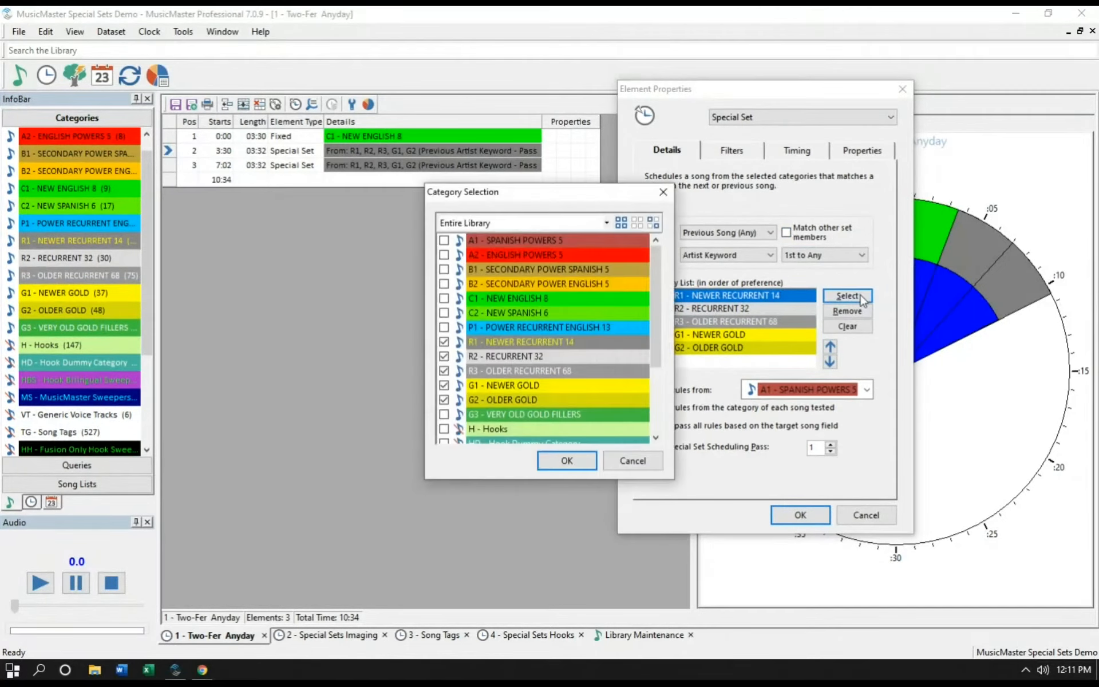
drag(652, 281, 649, 324)
scroll(649, 324, up, 1)
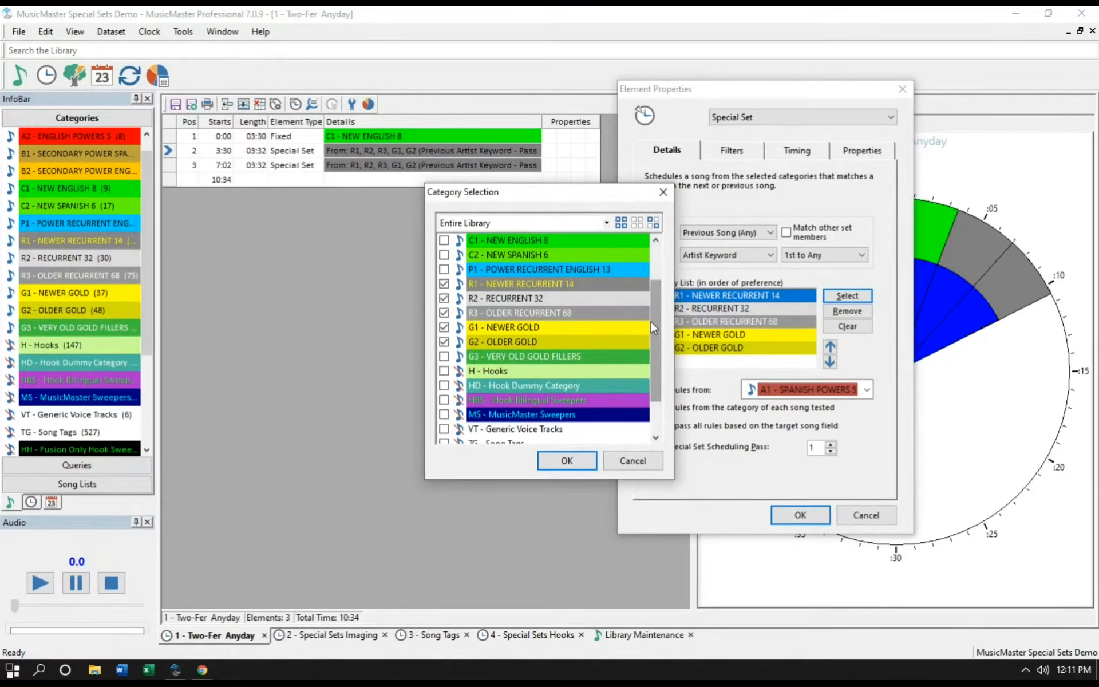
click(569, 461)
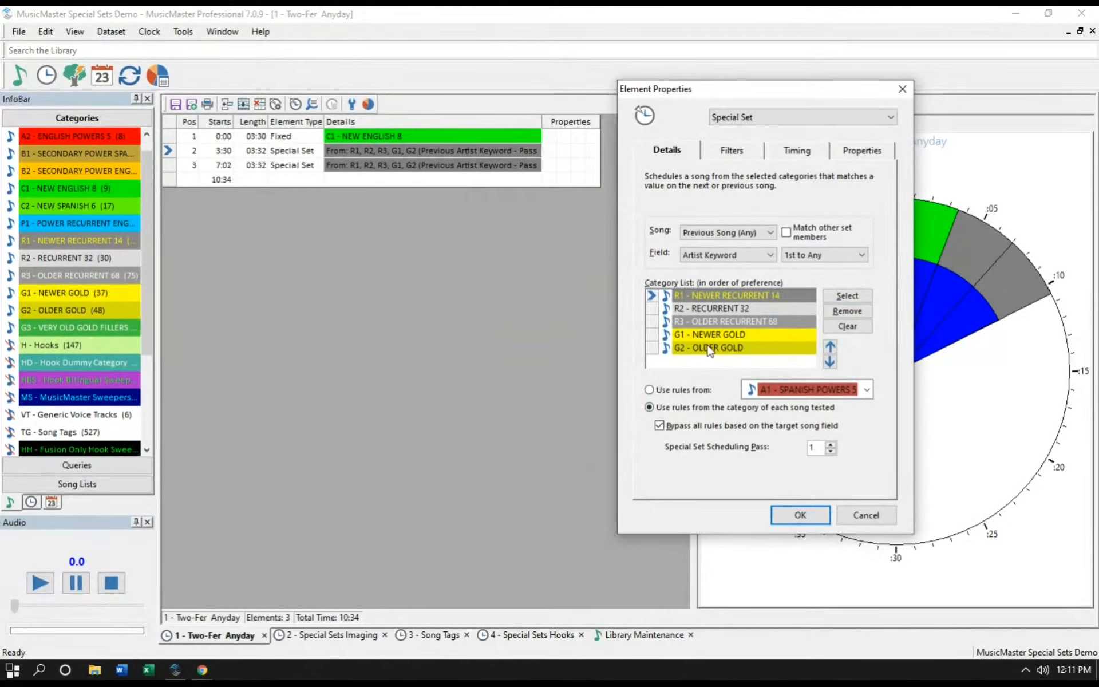
mouse_move(650, 294)
mouse_down()
mouse_move(648, 323)
mouse_move(648, 291)
mouse_up()
click(902, 90)
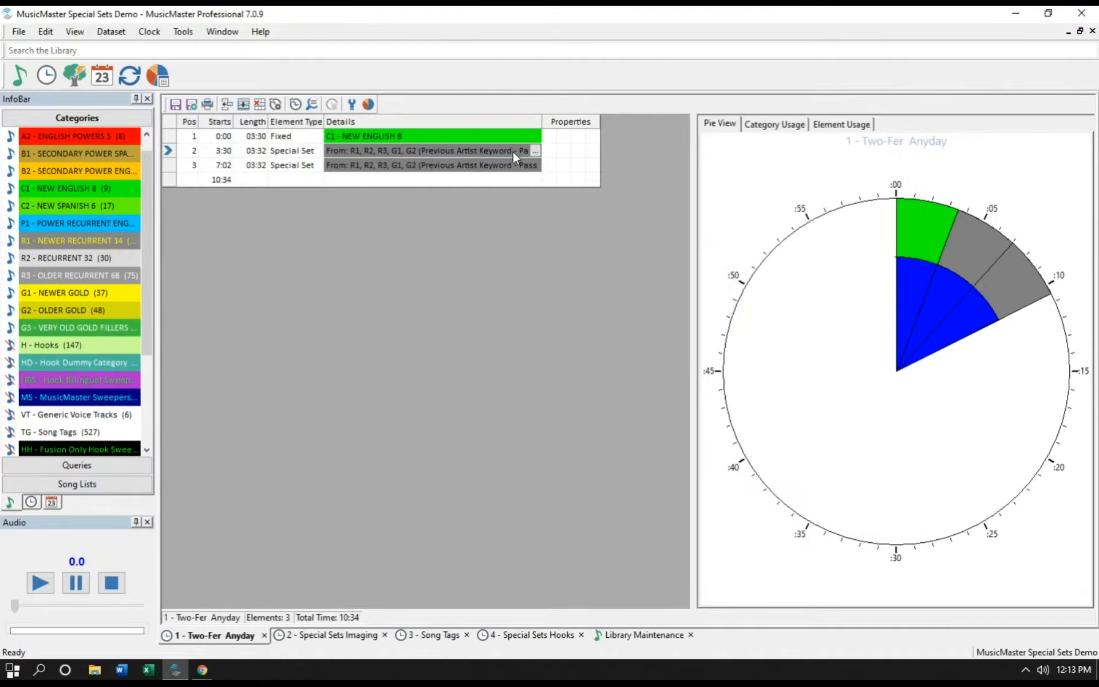
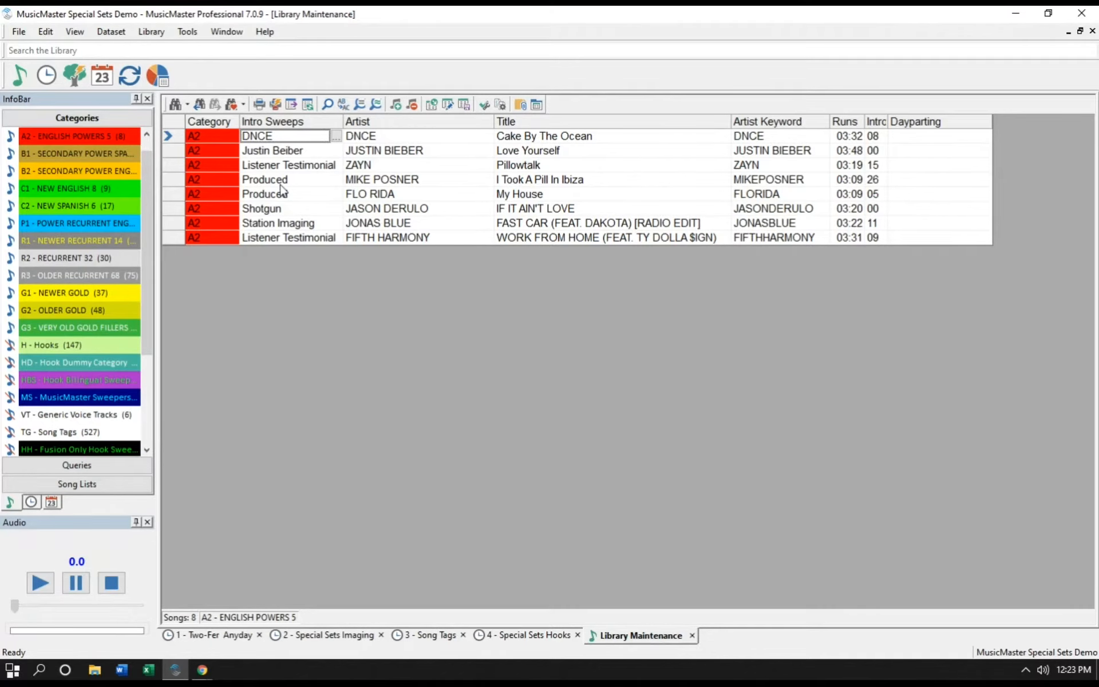
Examine the SpecialSetBlanks setting in the Additional Properties options and close the options without changing it
click(192, 35)
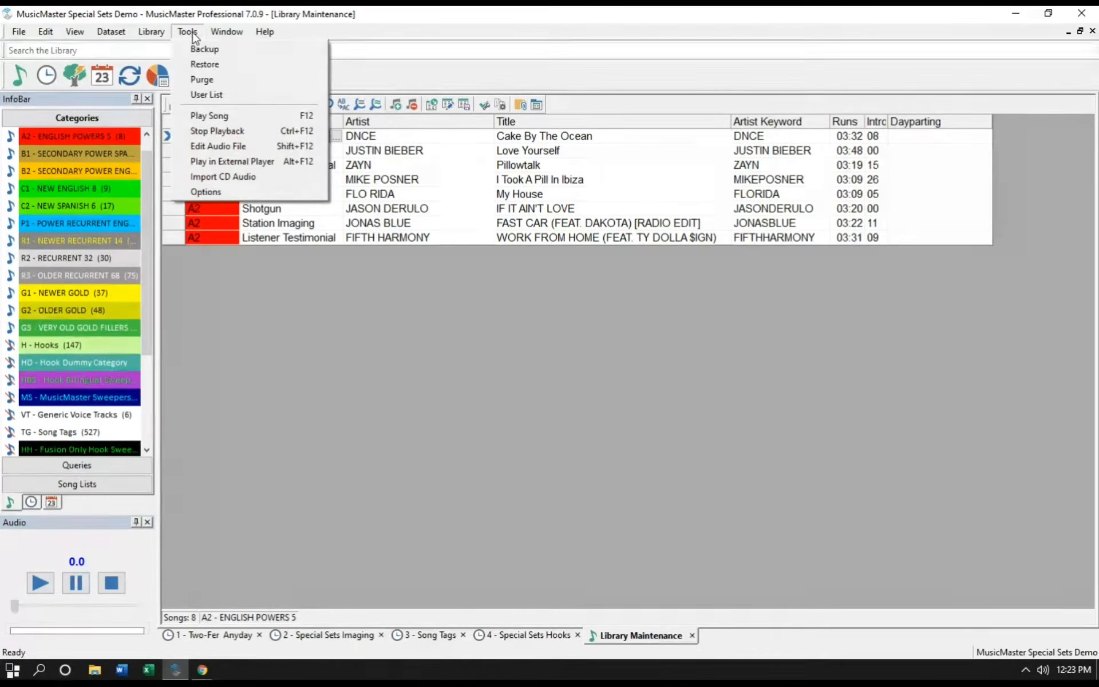
click(208, 192)
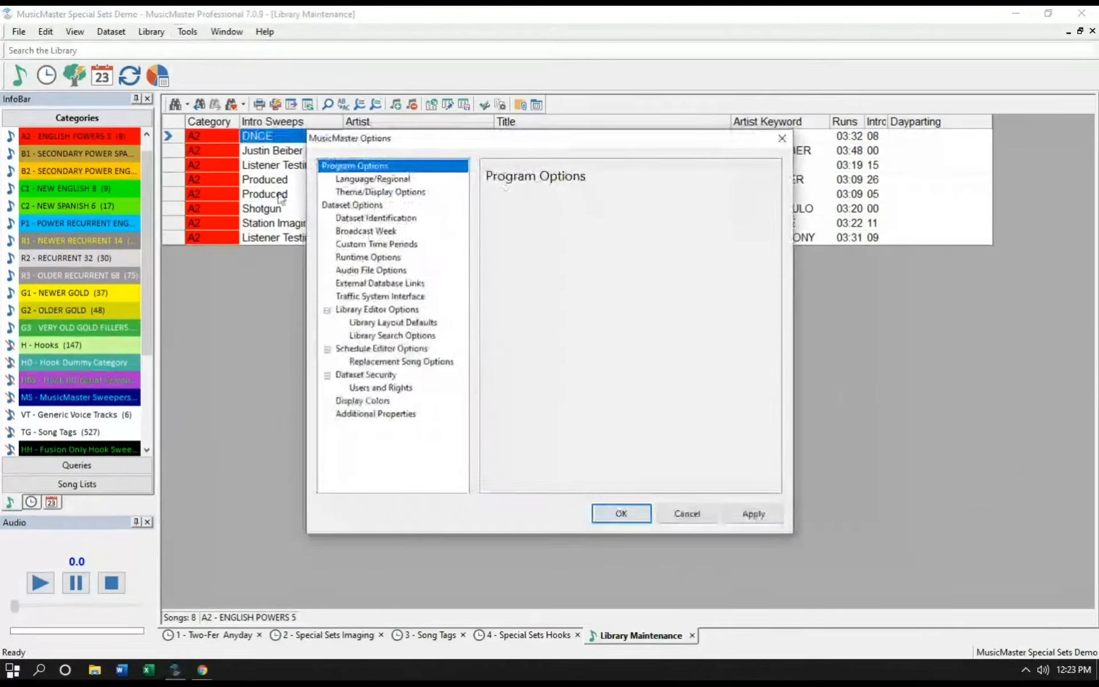
click(404, 415)
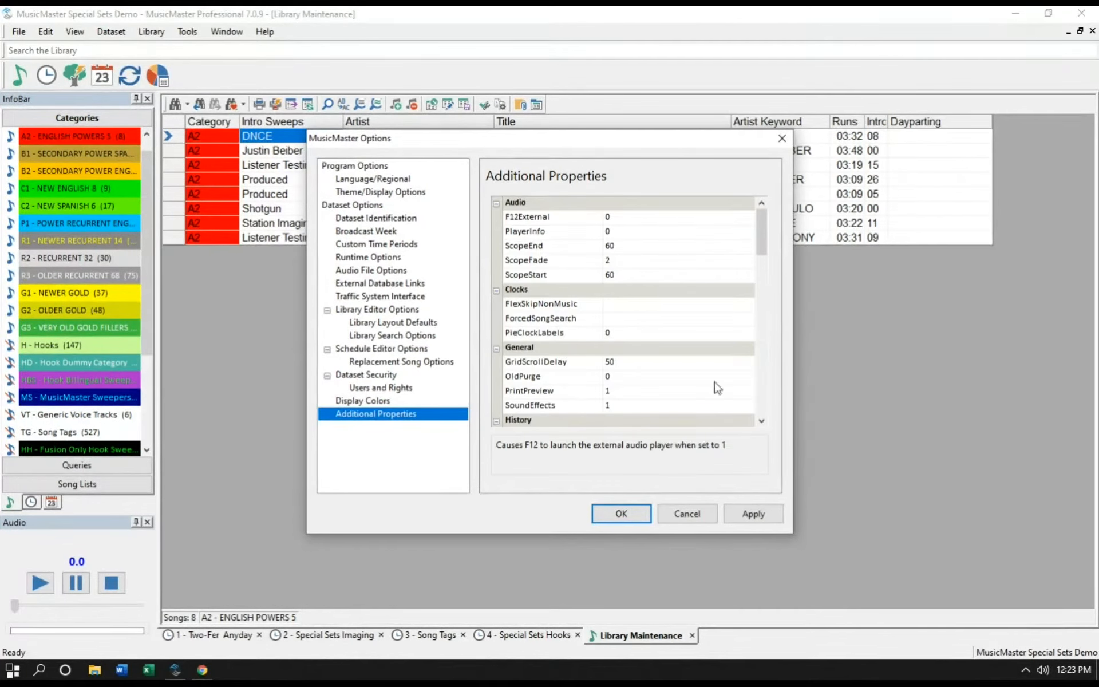
drag(763, 229, 759, 378)
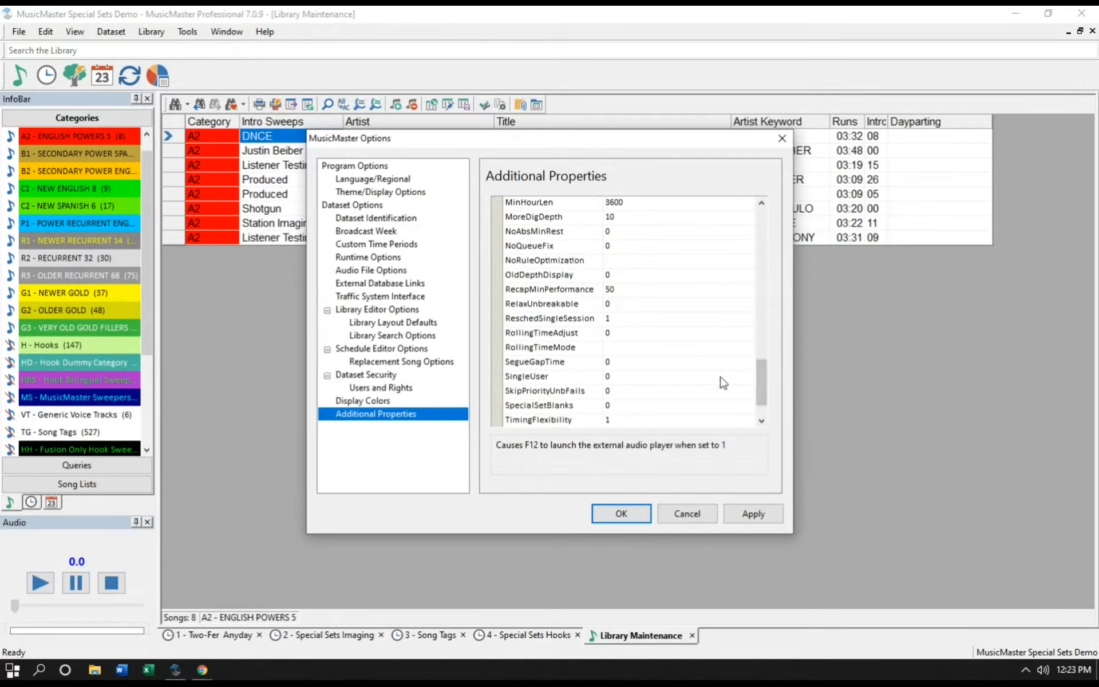
click(630, 406)
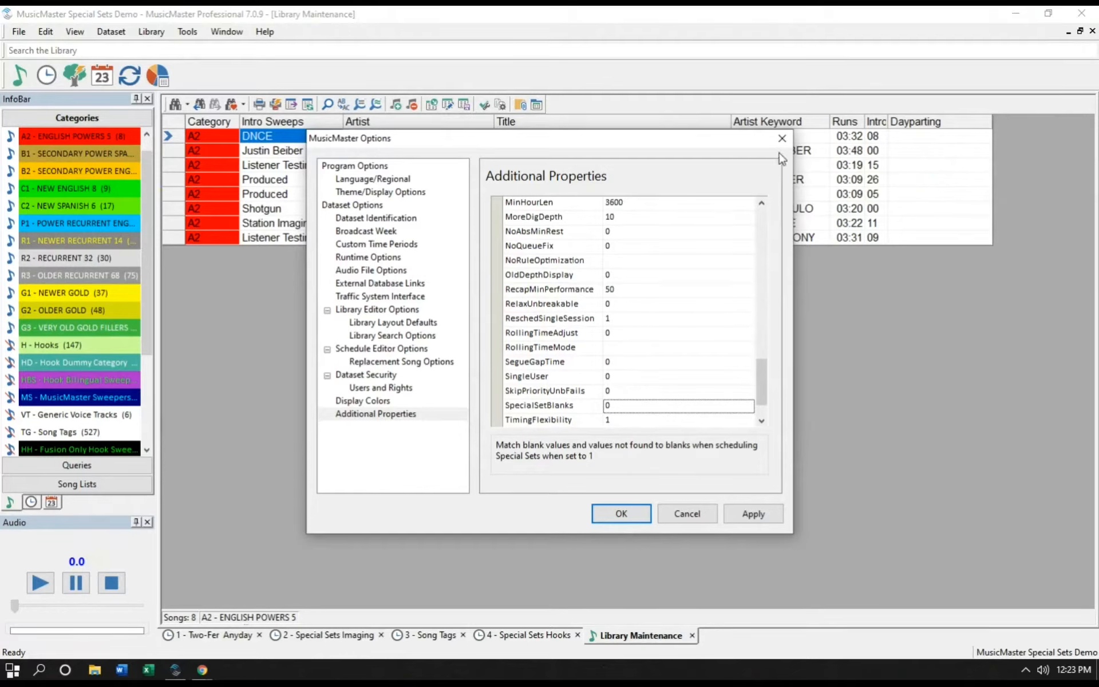
click(782, 139)
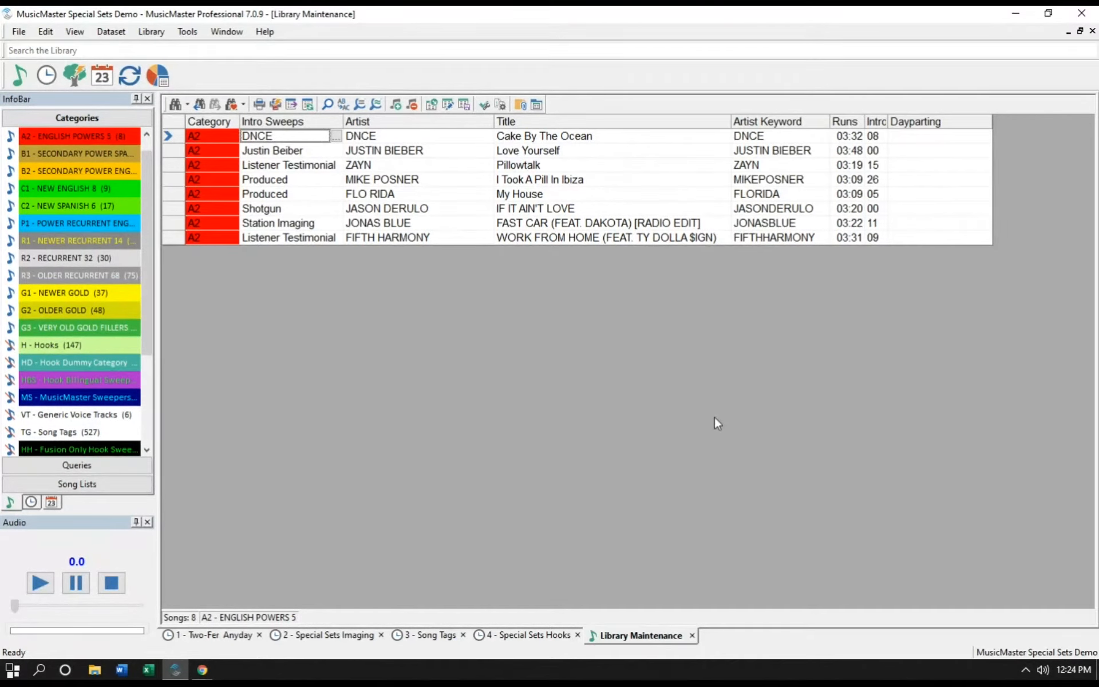
View the first Hooks special set in the 4 - Special Sets Hooks clock, and list the H - Hooks and HD - Hook Dummy Category songs
click(533, 635)
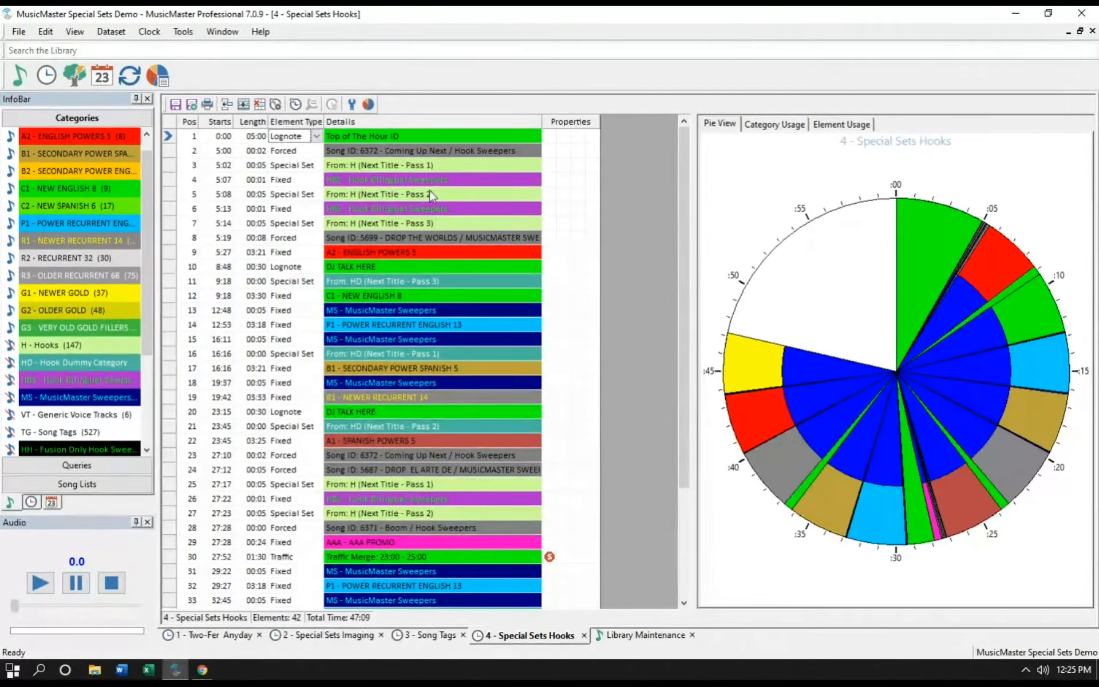
click(408, 166)
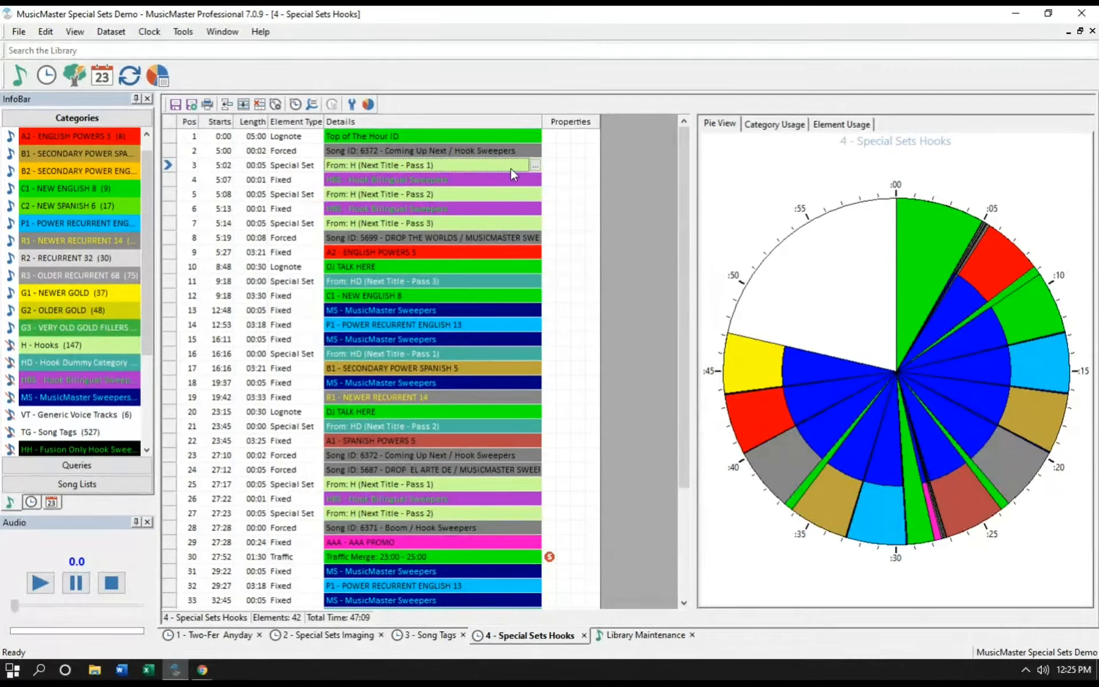
double_click(84, 346)
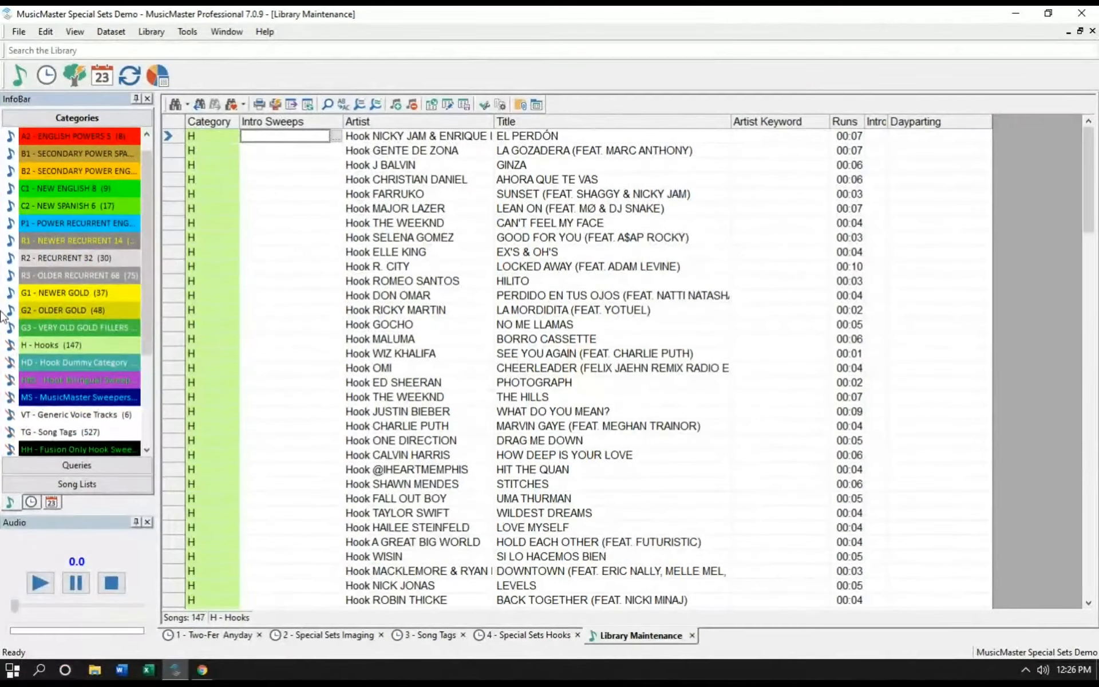
click(55, 363)
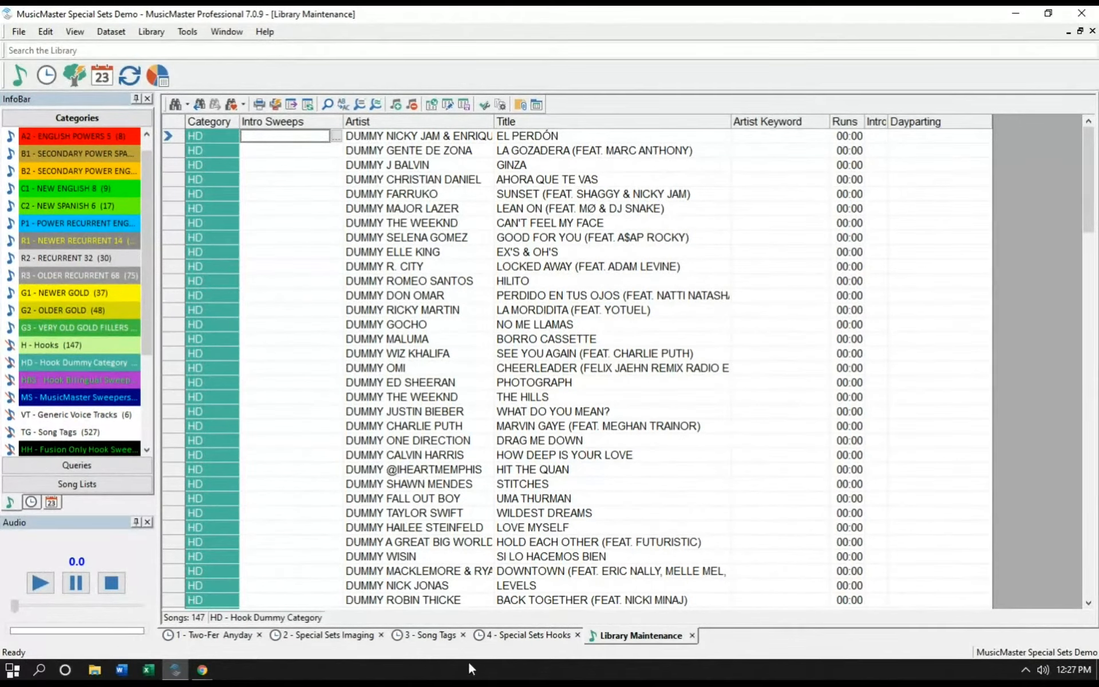
Return to the 4 - Special Sets Hooks clock and inspect the HD dummy special sets and the music positions around them
click(506, 637)
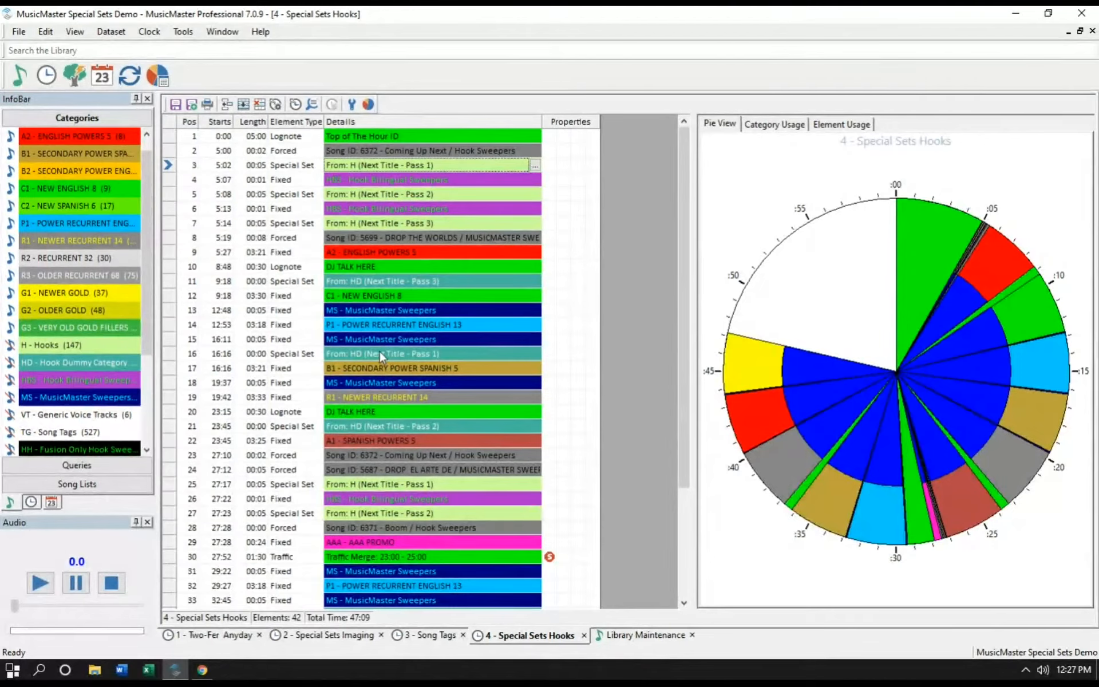
click(359, 325)
click(359, 352)
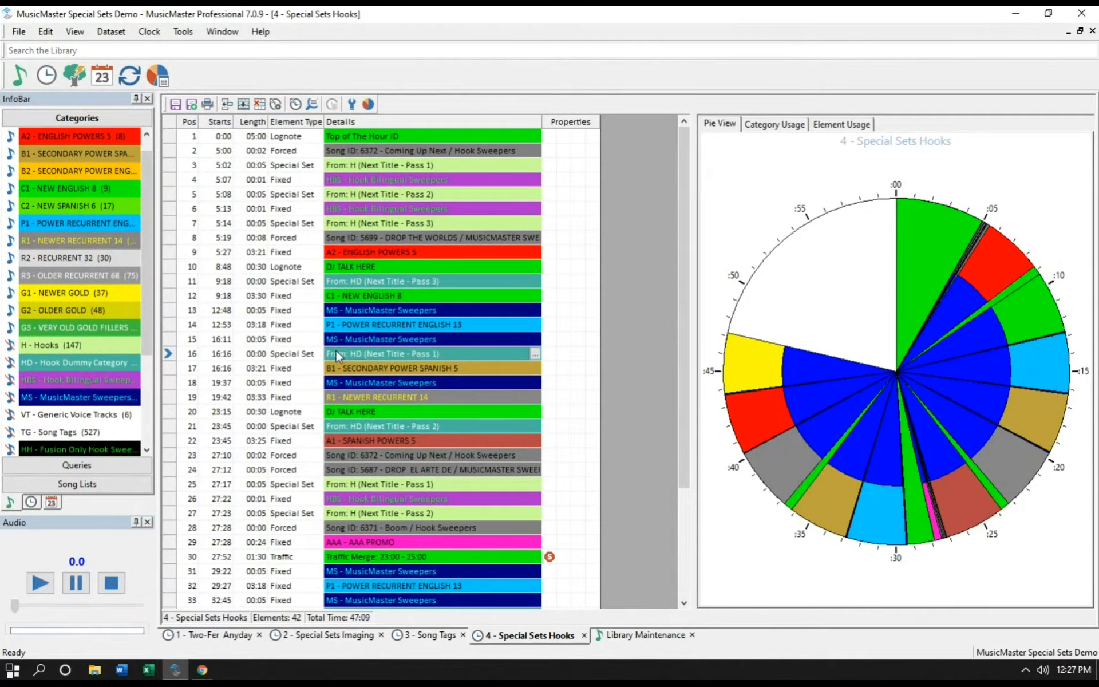
click(360, 296)
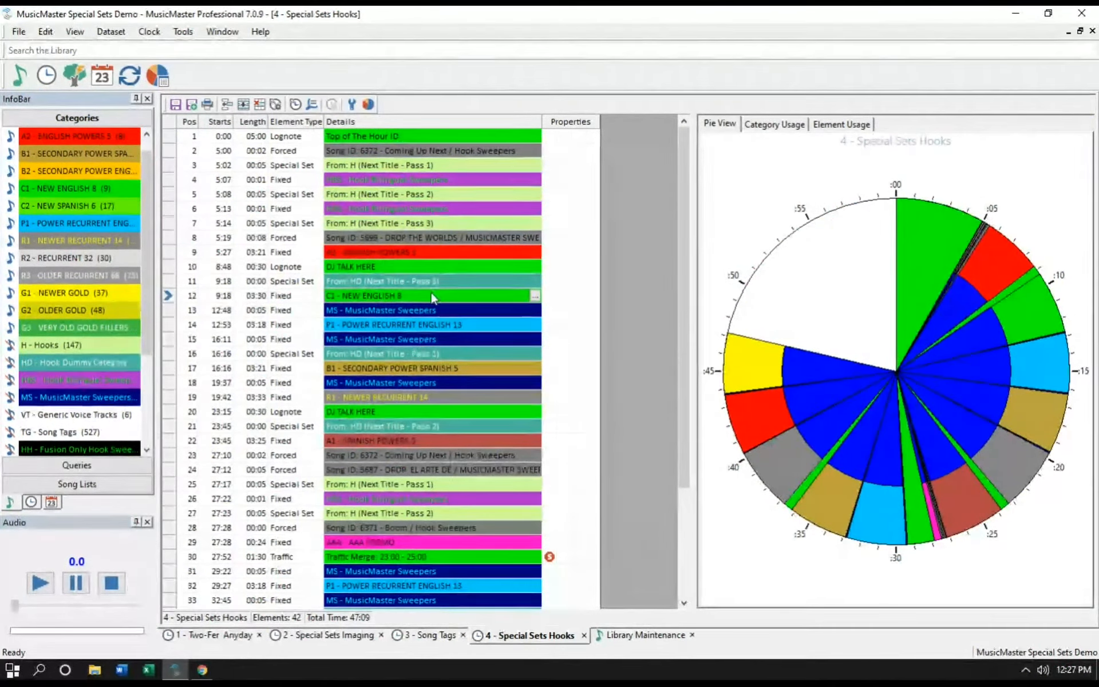
click(382, 283)
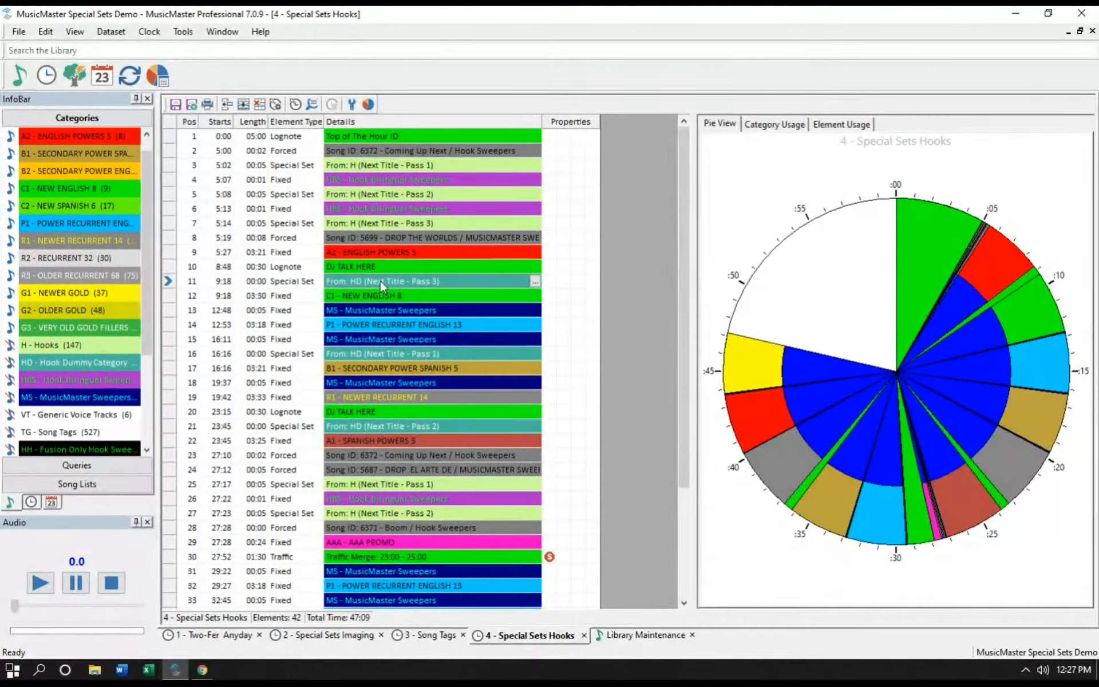
Review the position 11 special set's properties and category selection, keeping HD - Hook Dummy Category
double_click(380, 279)
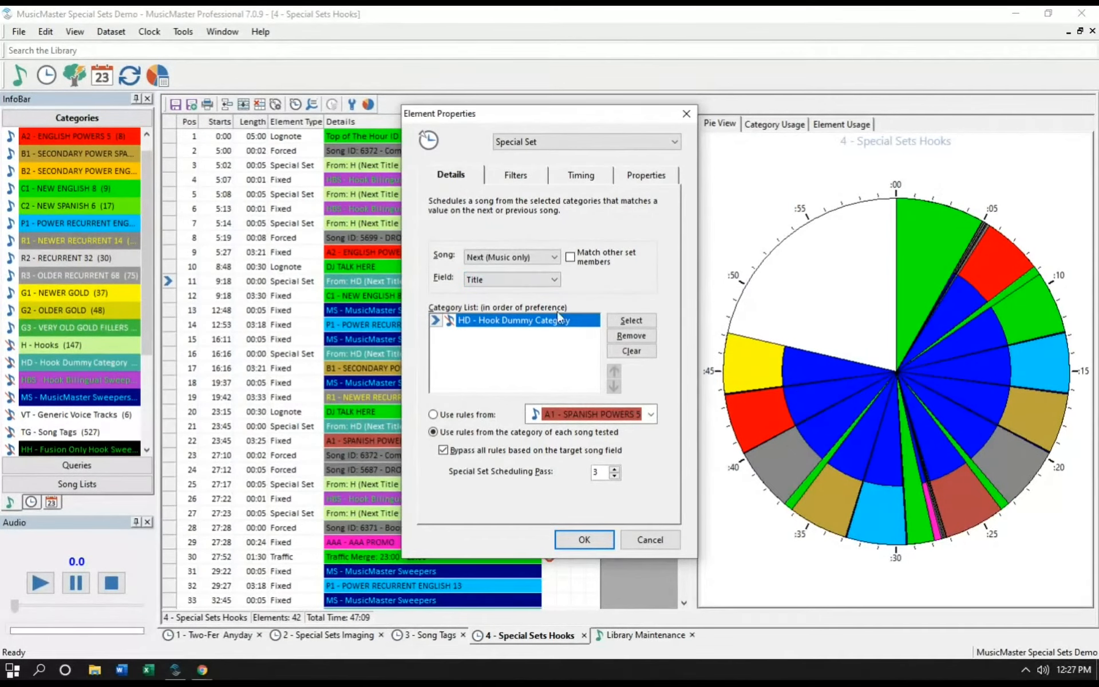
click(632, 320)
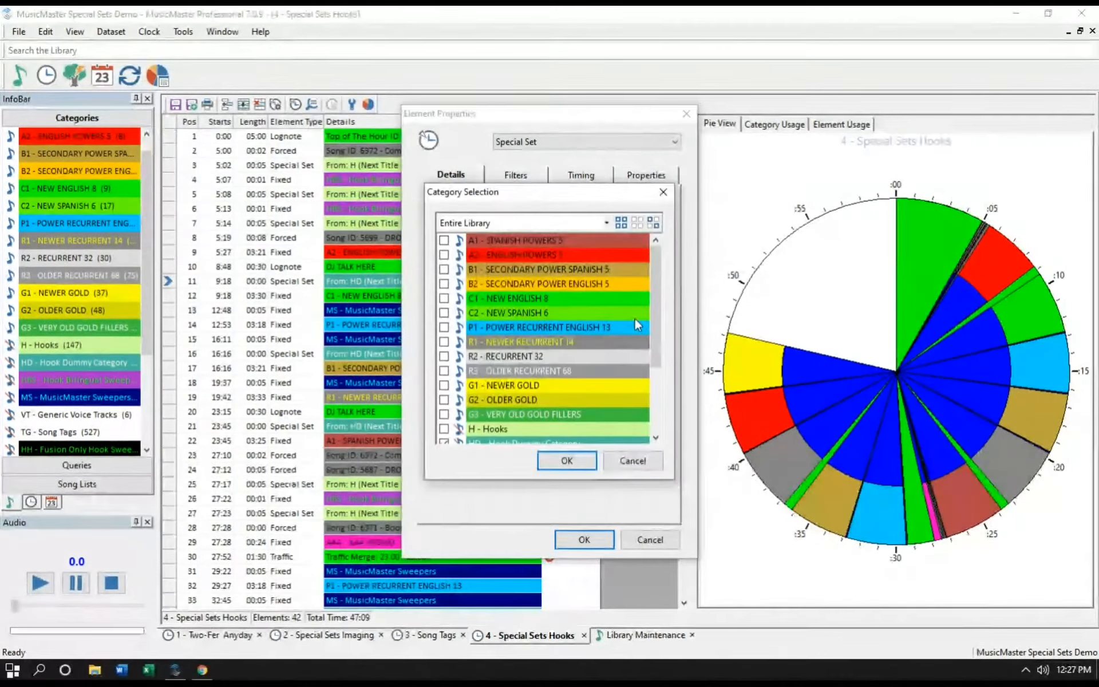
drag(656, 347, 656, 389)
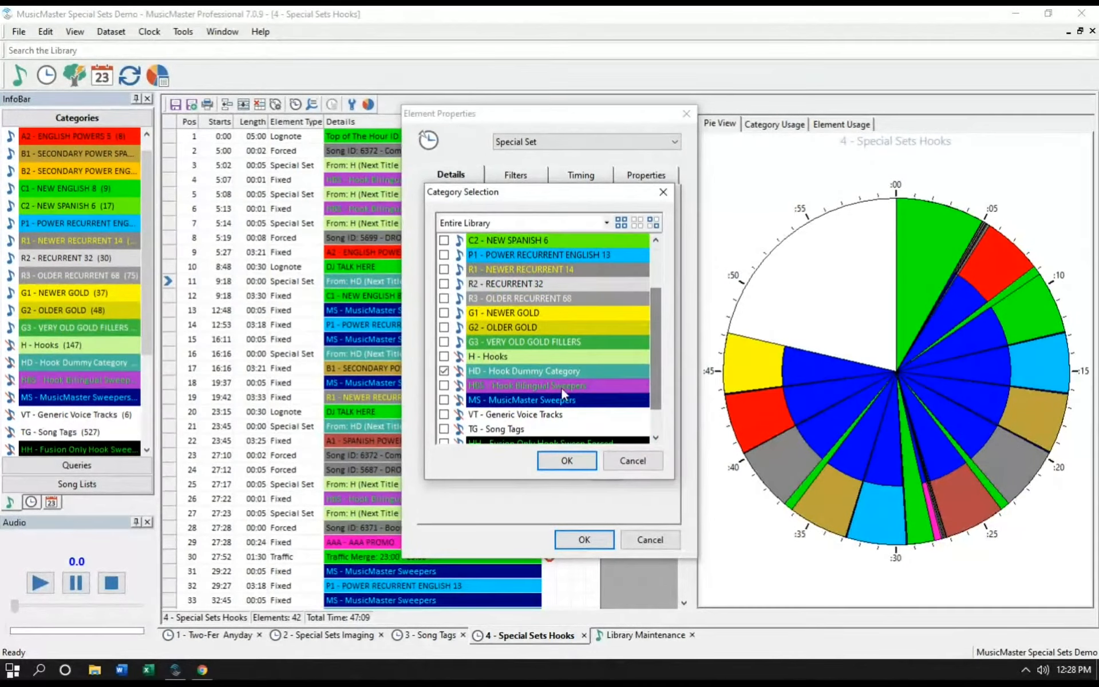
click(566, 461)
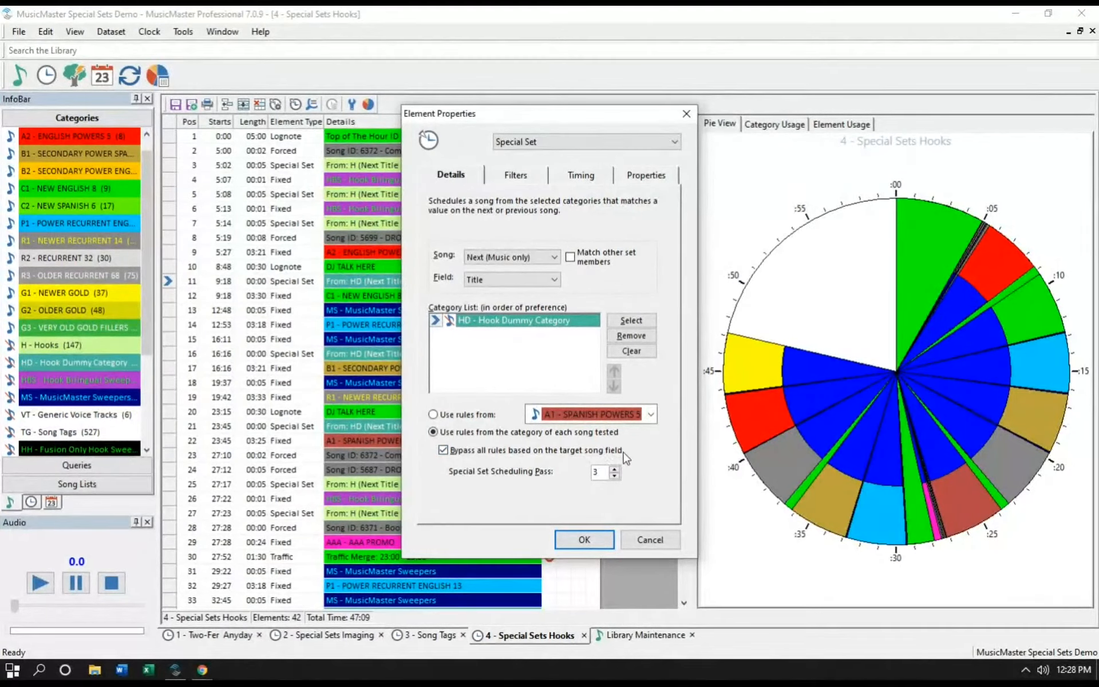
click(581, 539)
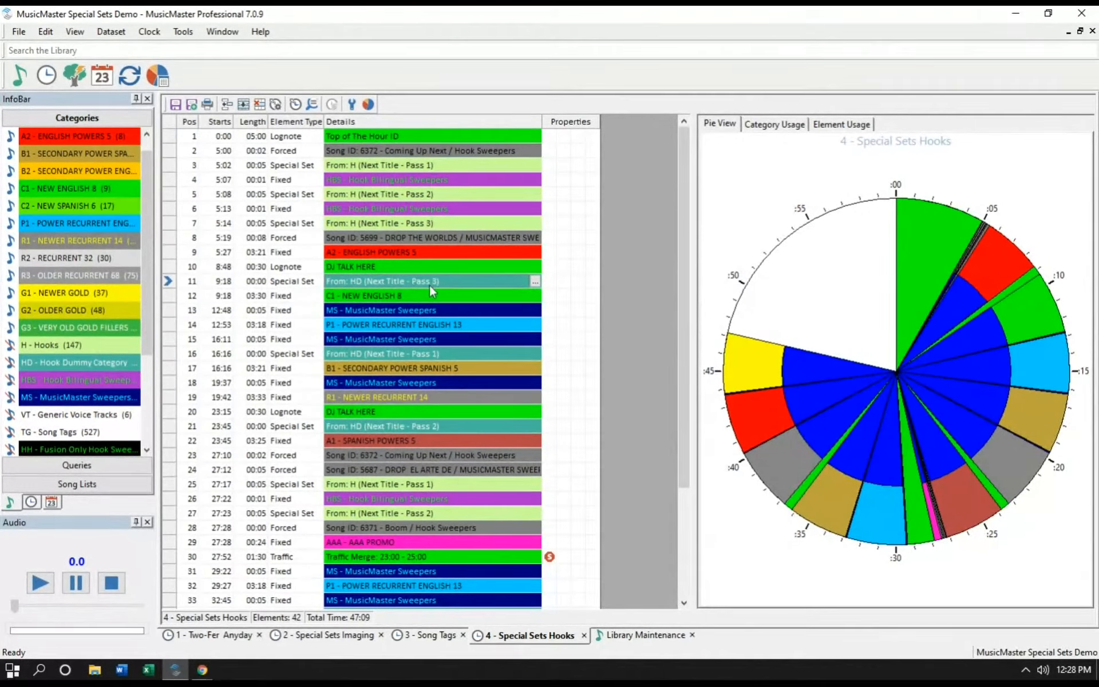
Compare the H hook special sets with the HD dummy special sets that share their pass numbers in the clock
click(403, 223)
click(430, 355)
click(414, 166)
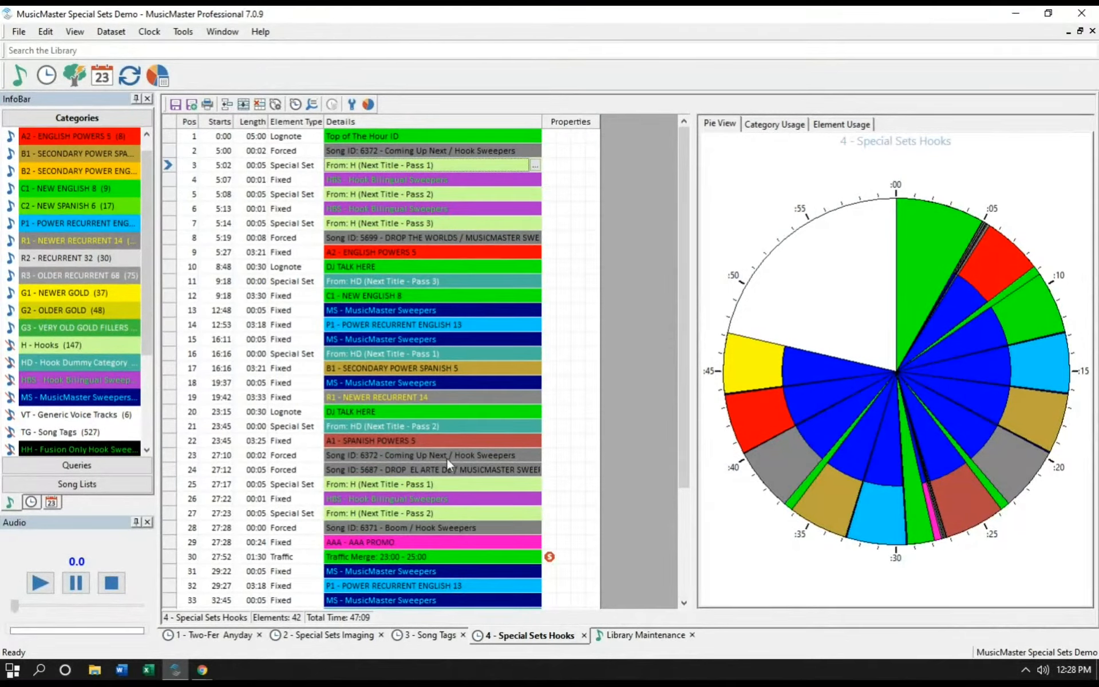
click(432, 425)
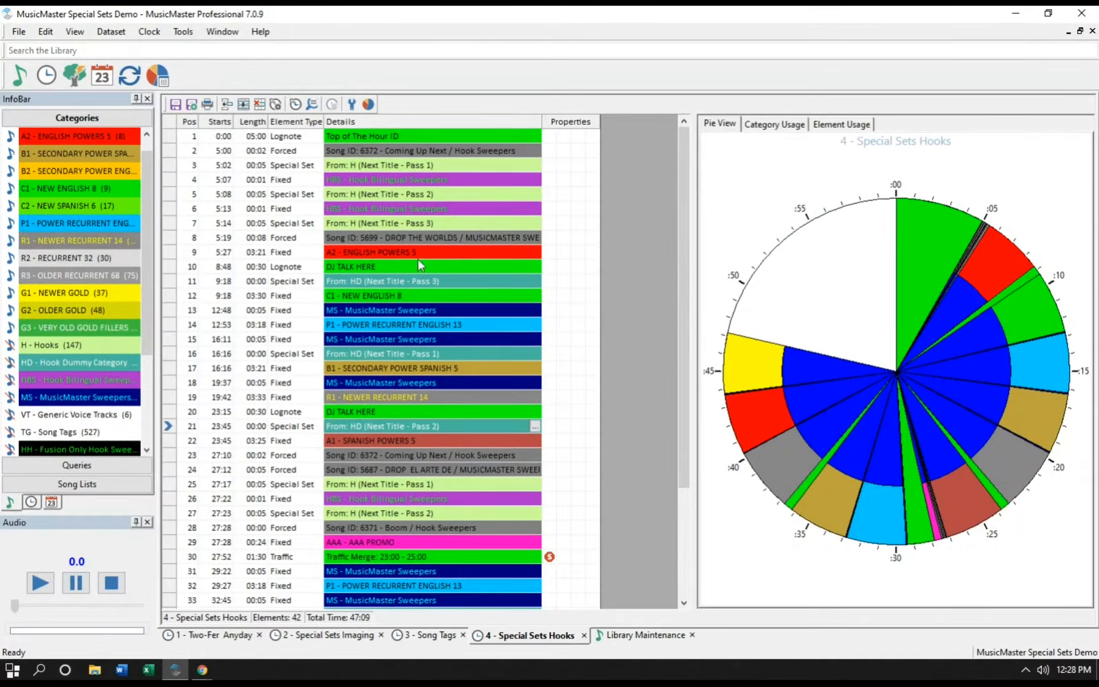
click(413, 195)
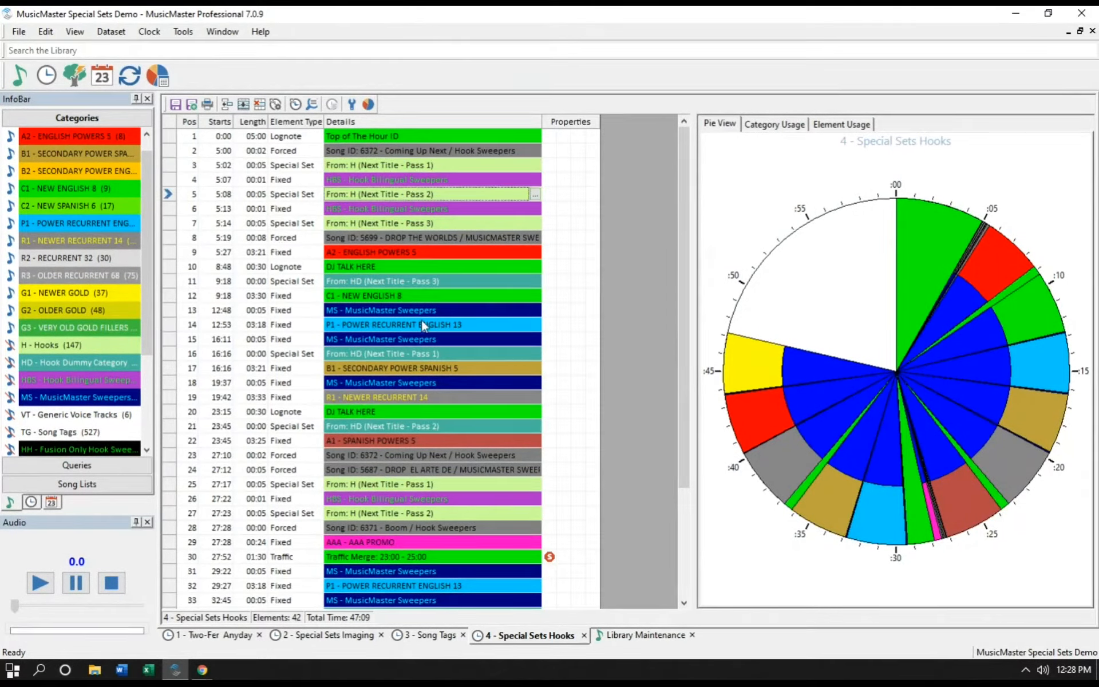
Compare the Pass 3 HD dummy special set at position 11 with the C1 song after it and the Pass 3 hook at position 7
click(399, 281)
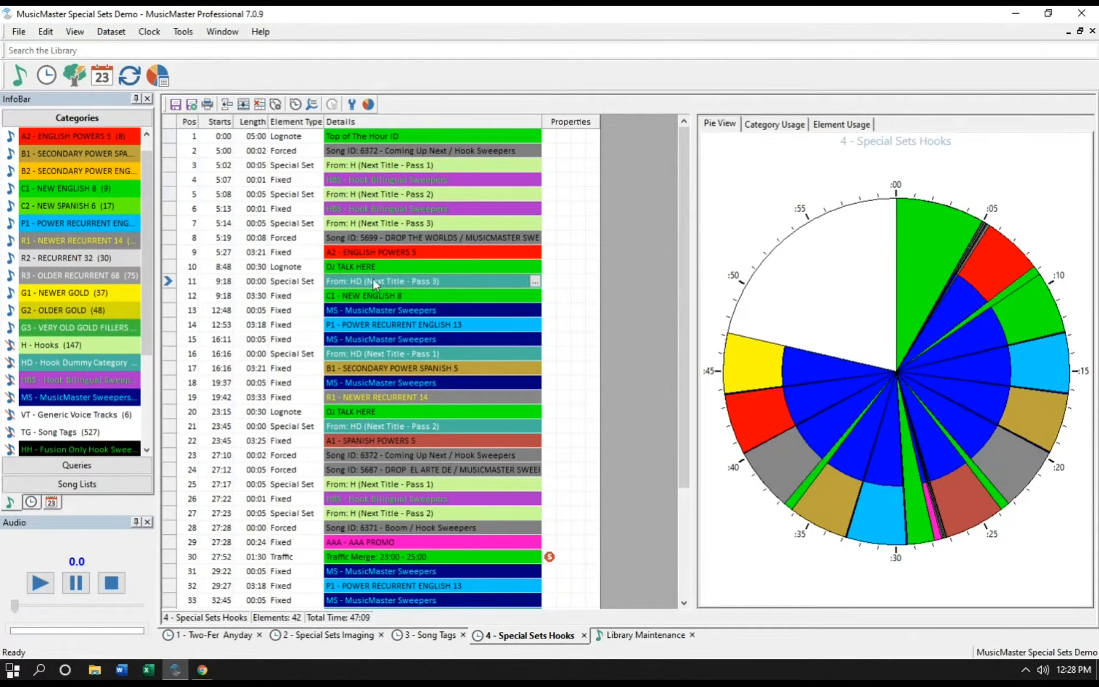
click(380, 296)
click(370, 280)
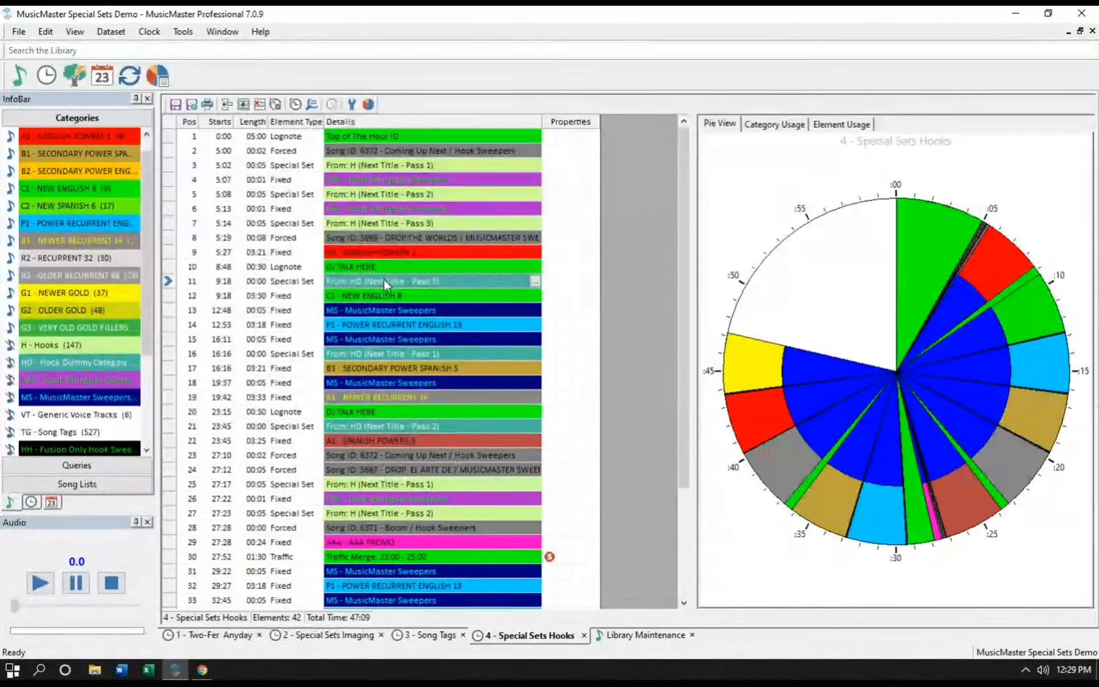
click(383, 227)
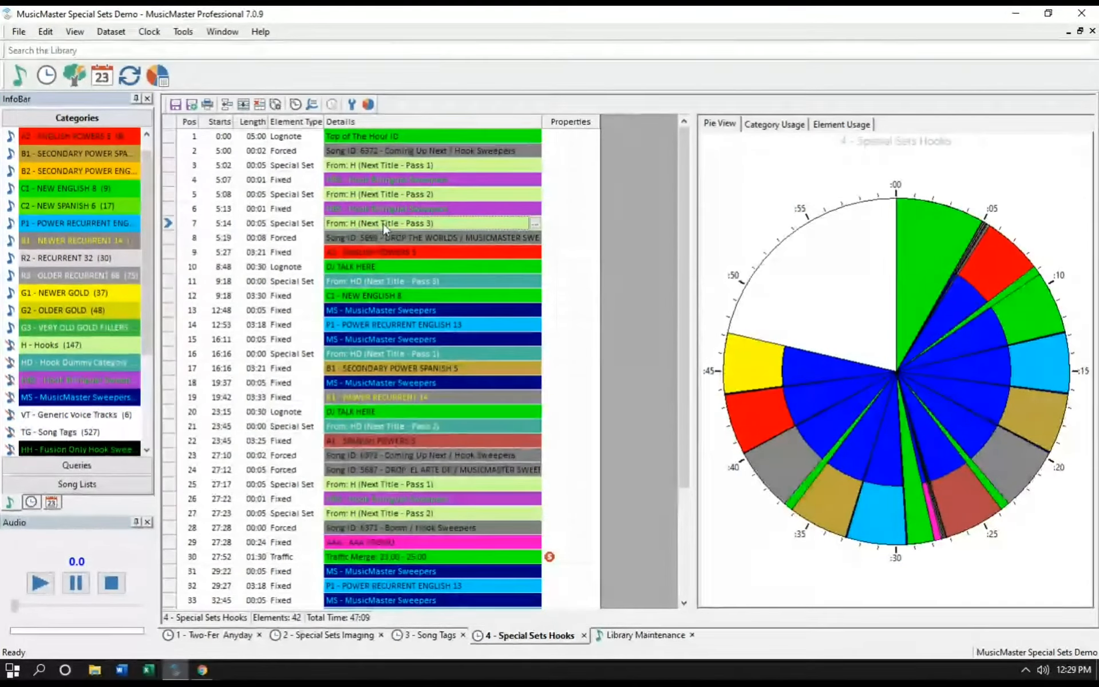
Review the position 7 hook special set's song, field, category and scheduling pass settings, keeping them as they are
double_click(383, 228)
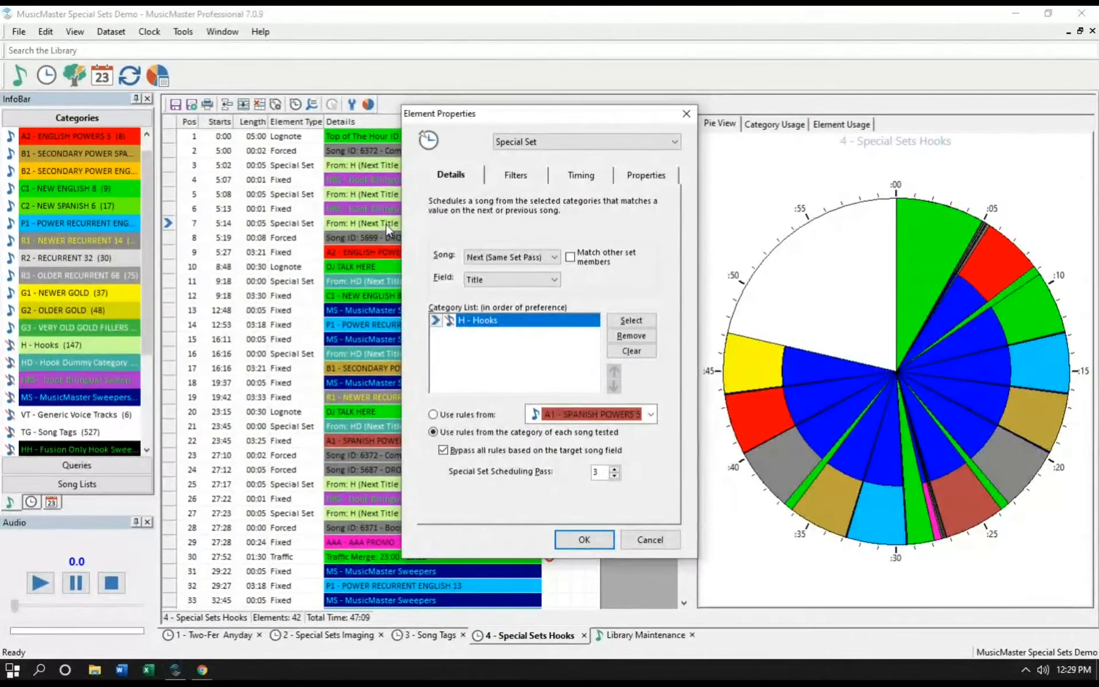
drag(495, 116, 612, 91)
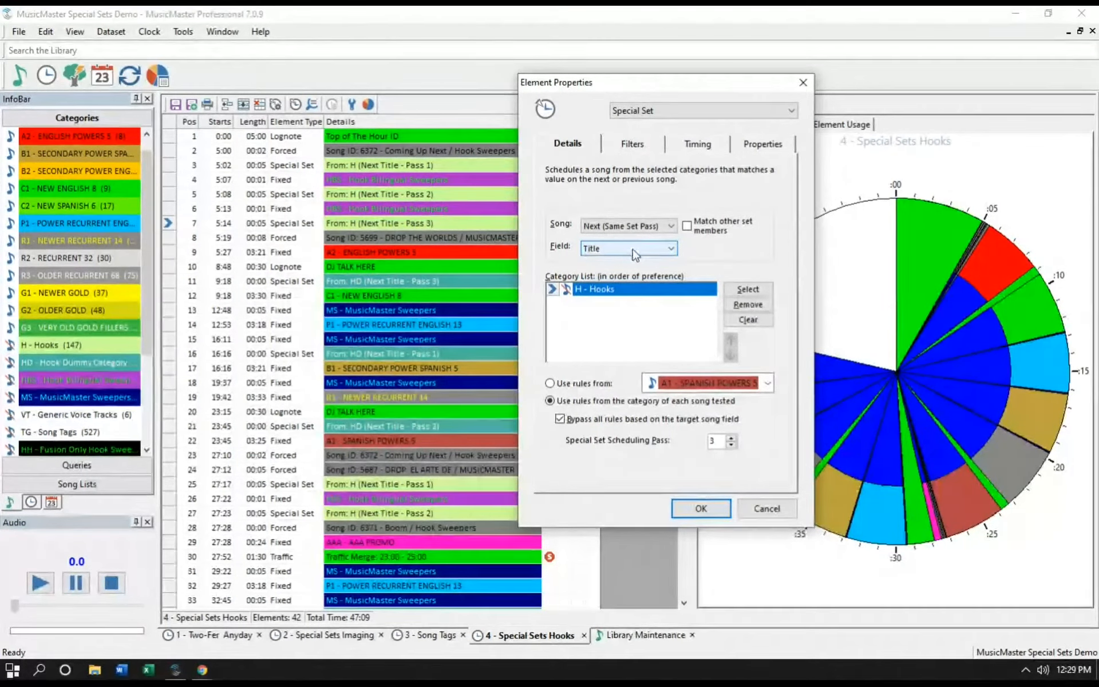
click(610, 290)
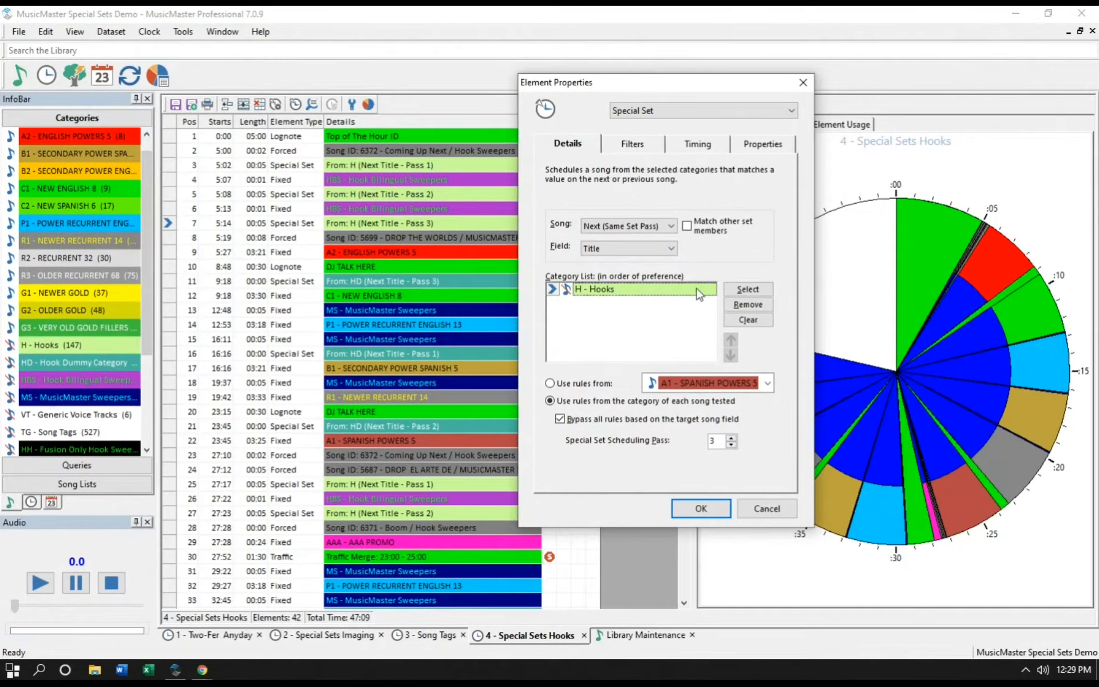
click(693, 505)
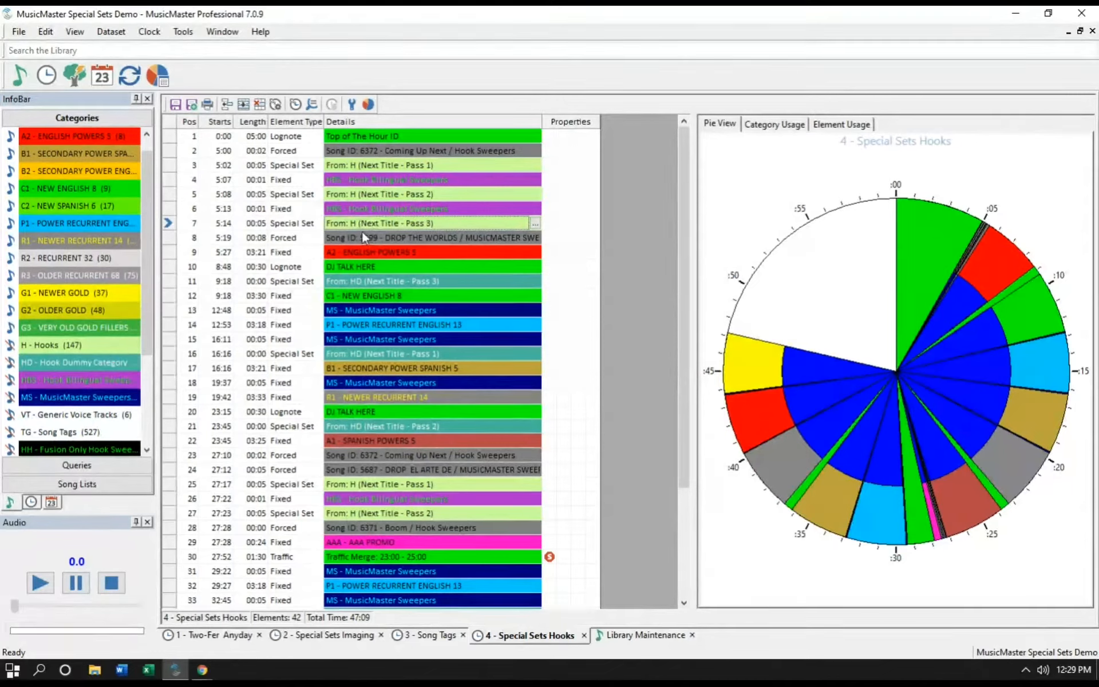
Inspect the hook special sets at positions 5 and 3, reviewing the position 5 element's properties without changing them
click(366, 195)
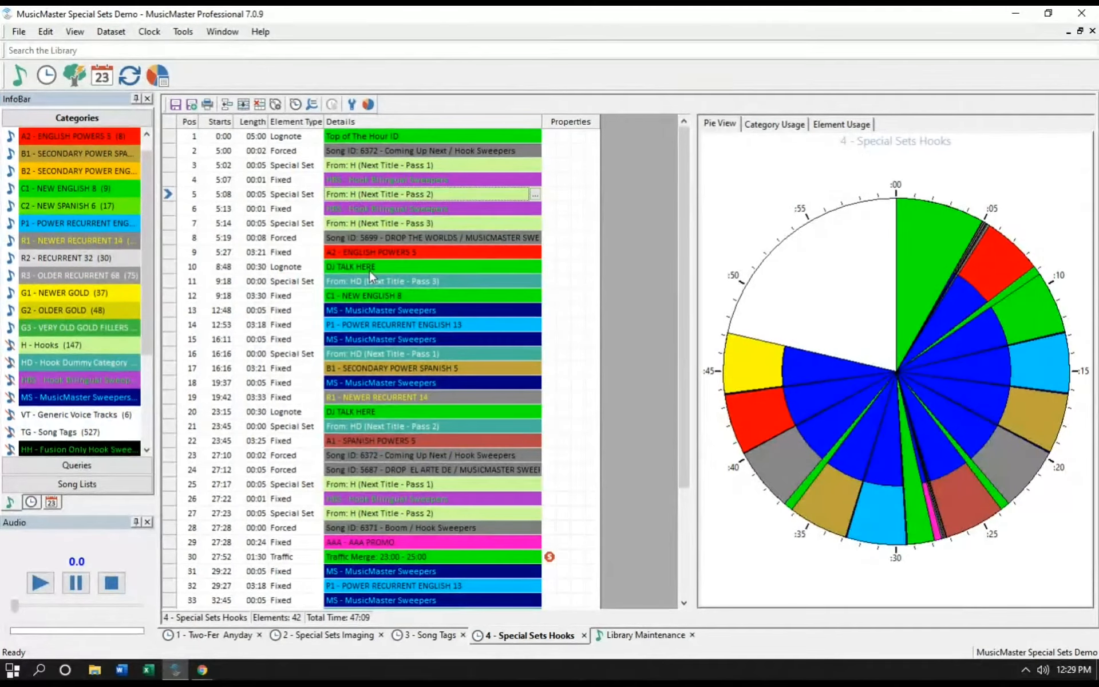
click(368, 169)
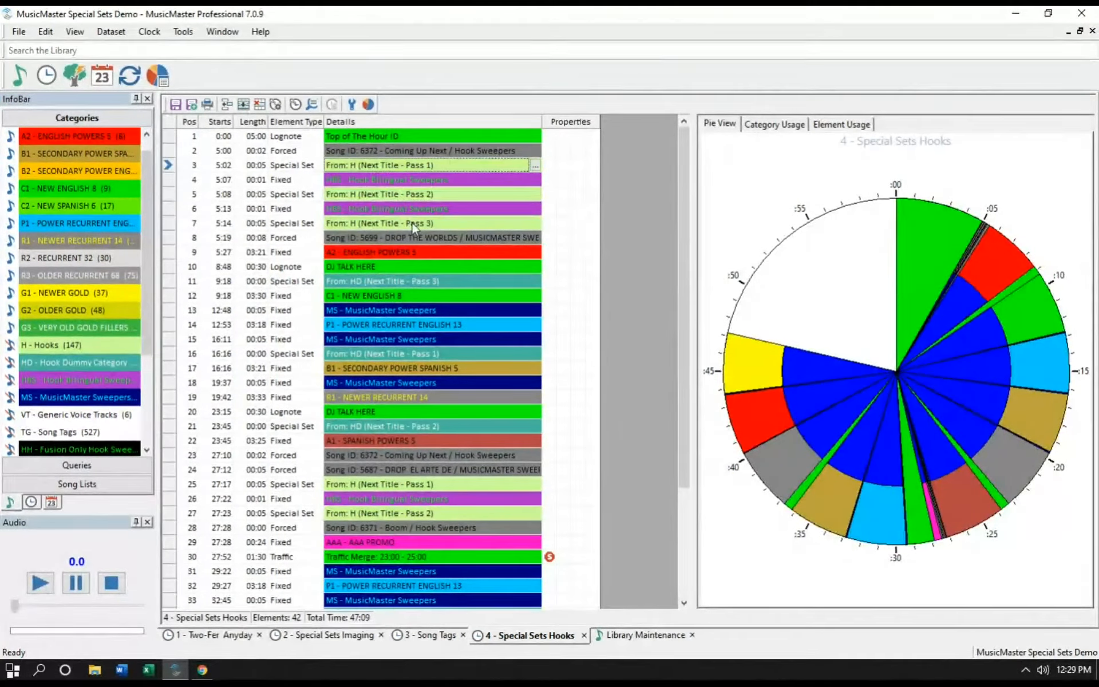
double_click(414, 193)
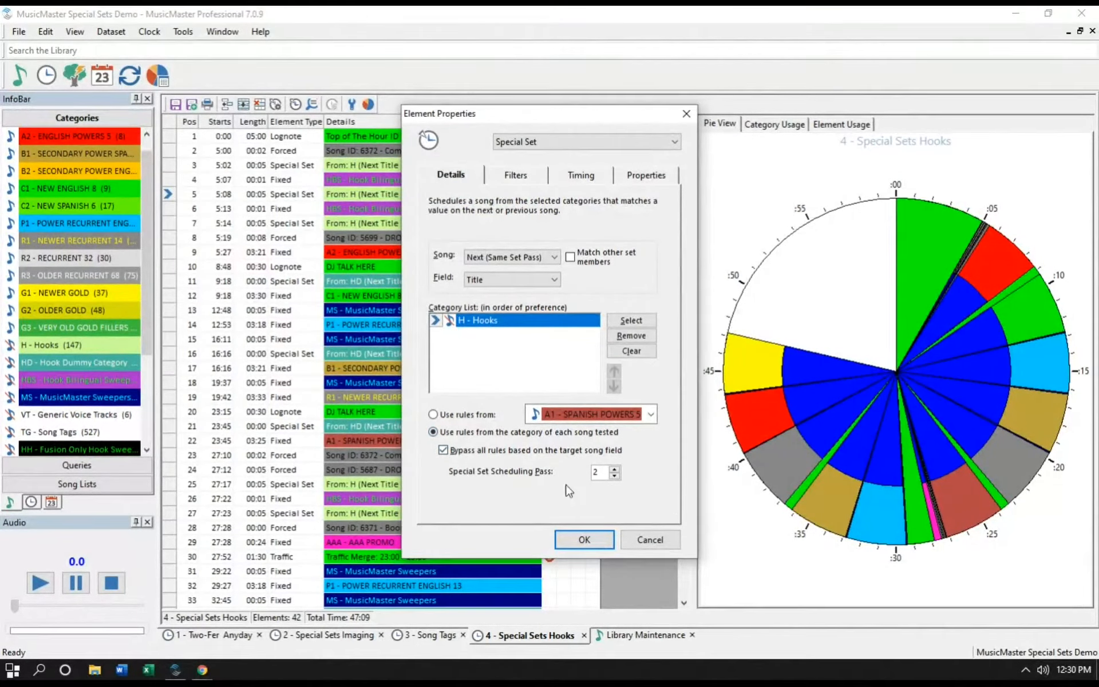
click(652, 540)
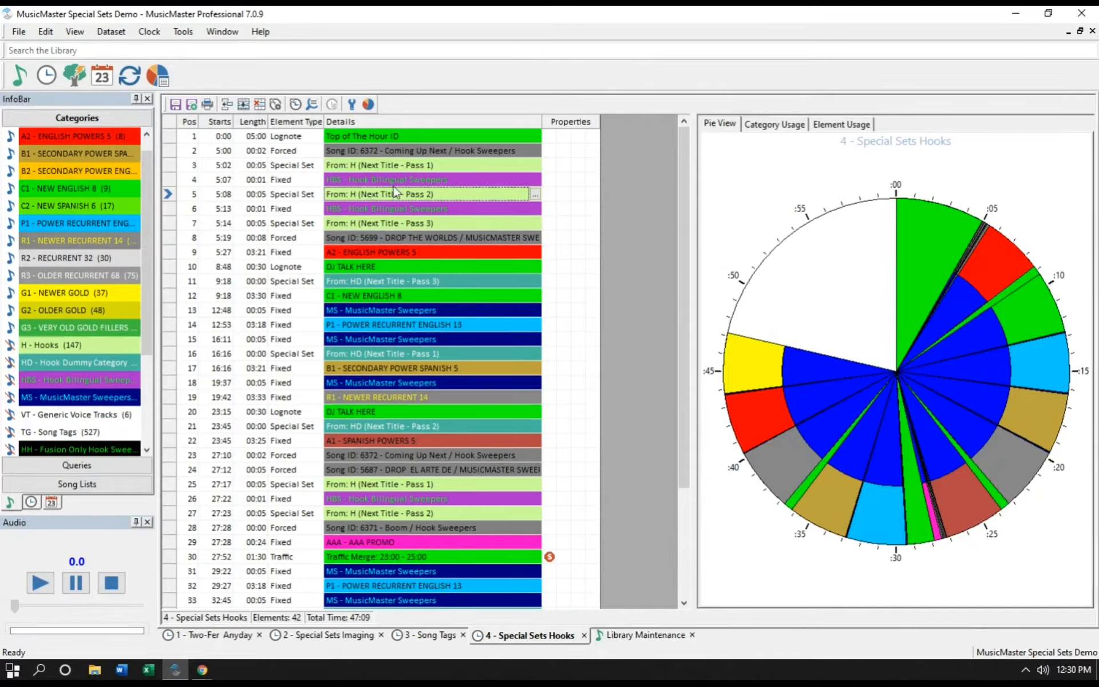
Examine the hook promo sequence from the Coming Up Next sweeper at position 2 through the A2 - English Powers 5 element at position 9
click(422, 166)
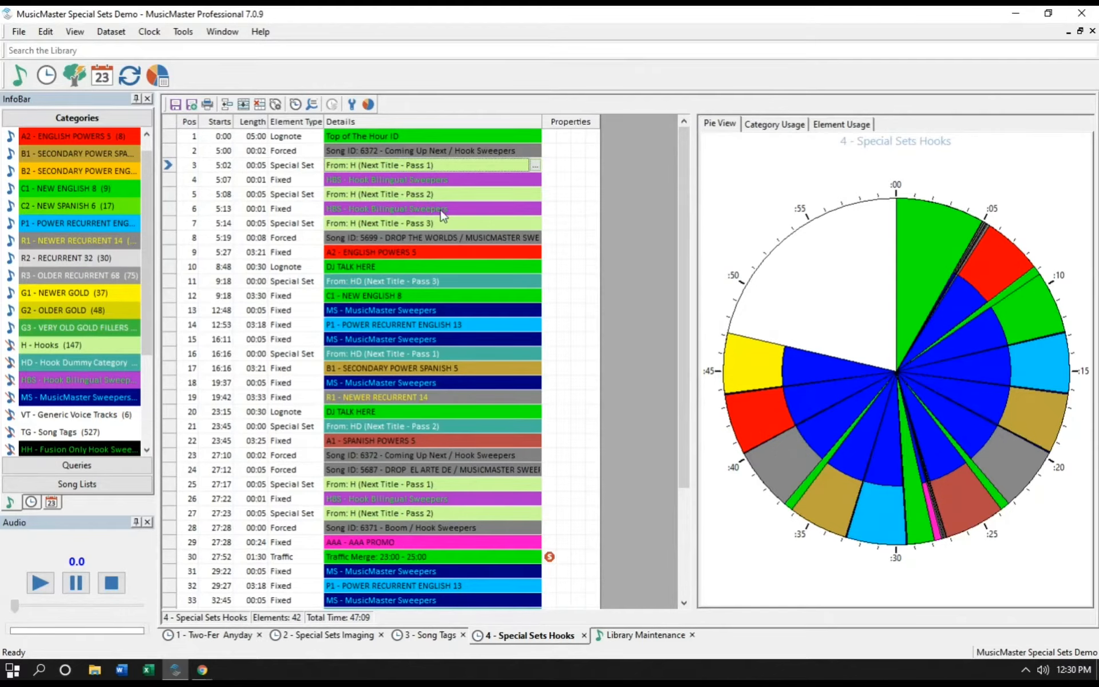
click(391, 154)
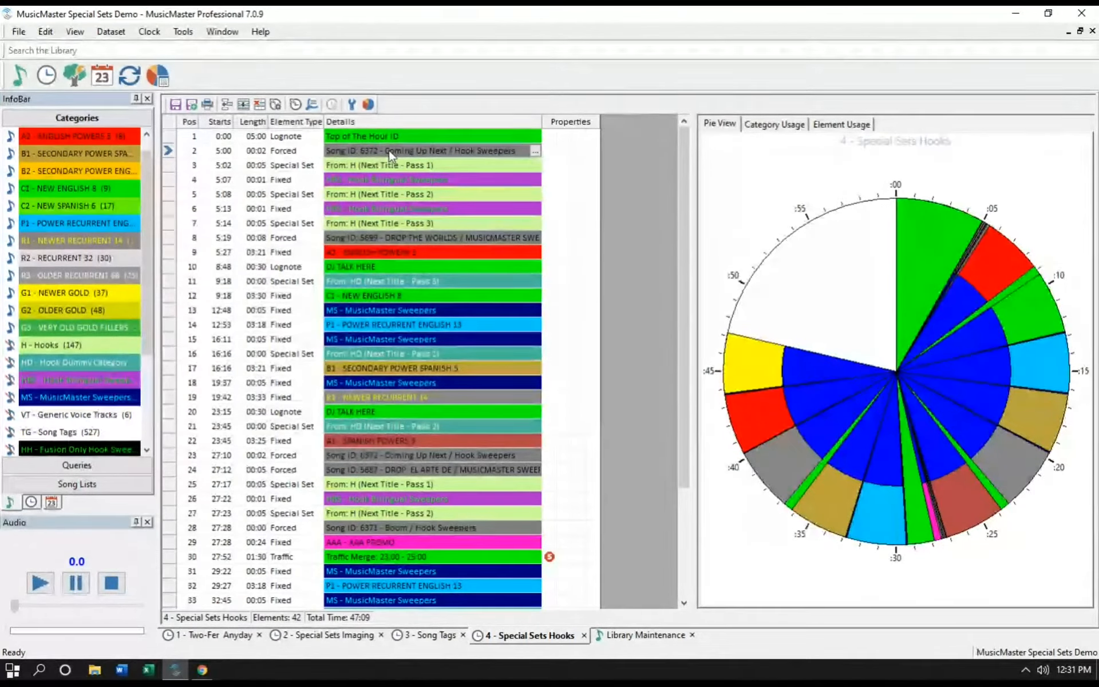
click(393, 182)
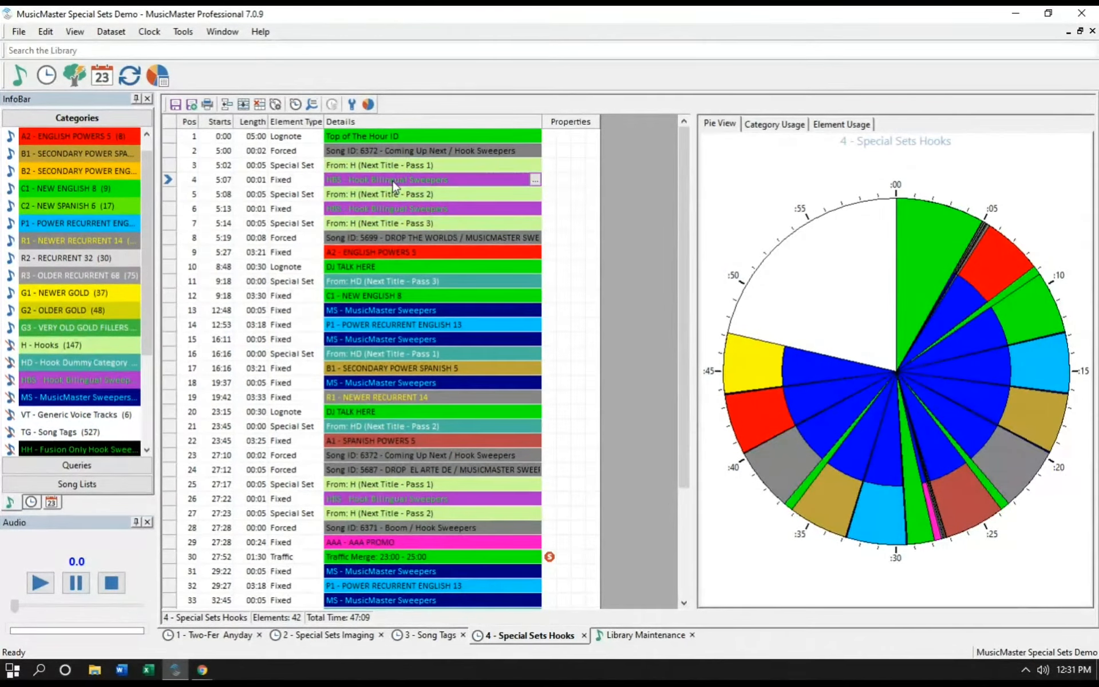
click(484, 195)
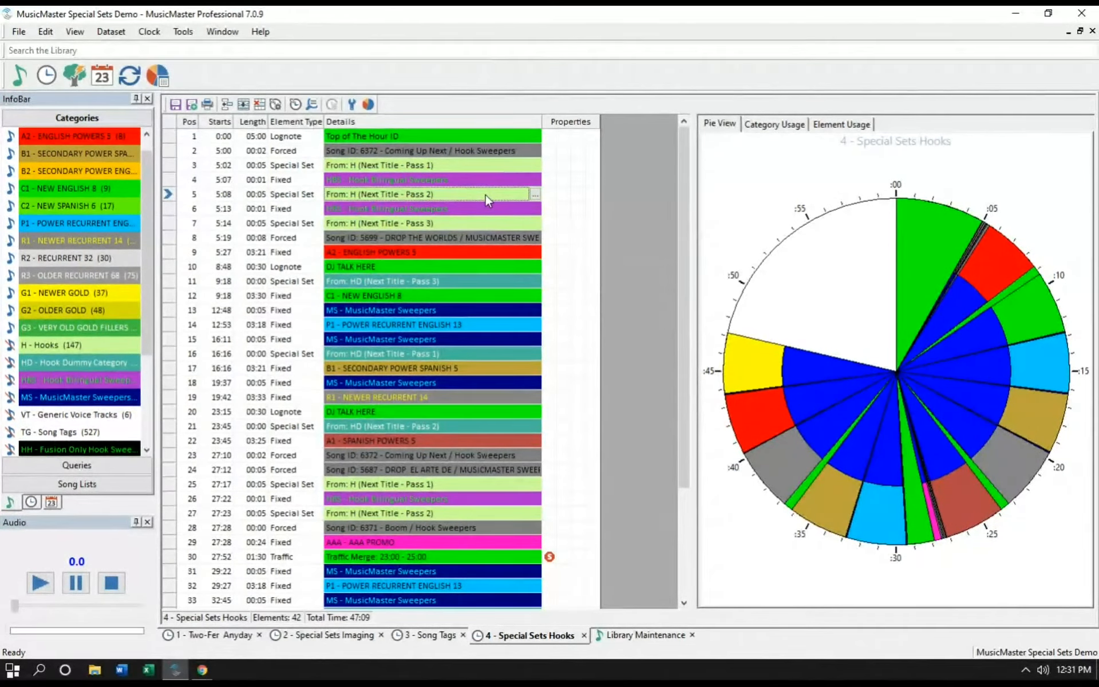
click(470, 210)
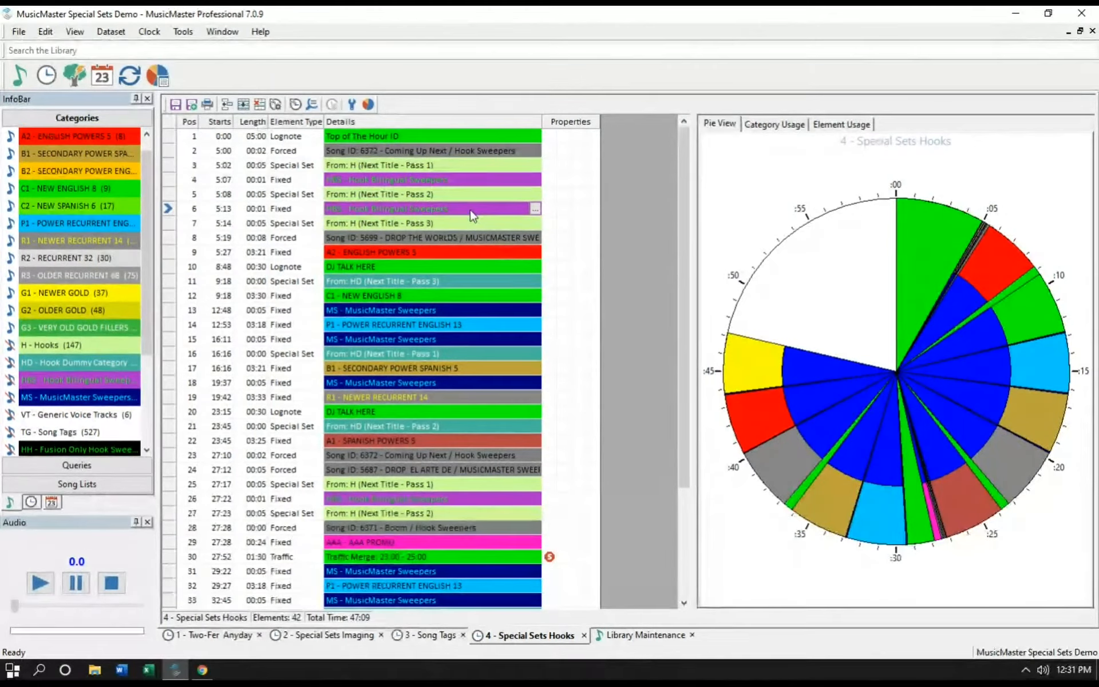
click(473, 224)
click(447, 236)
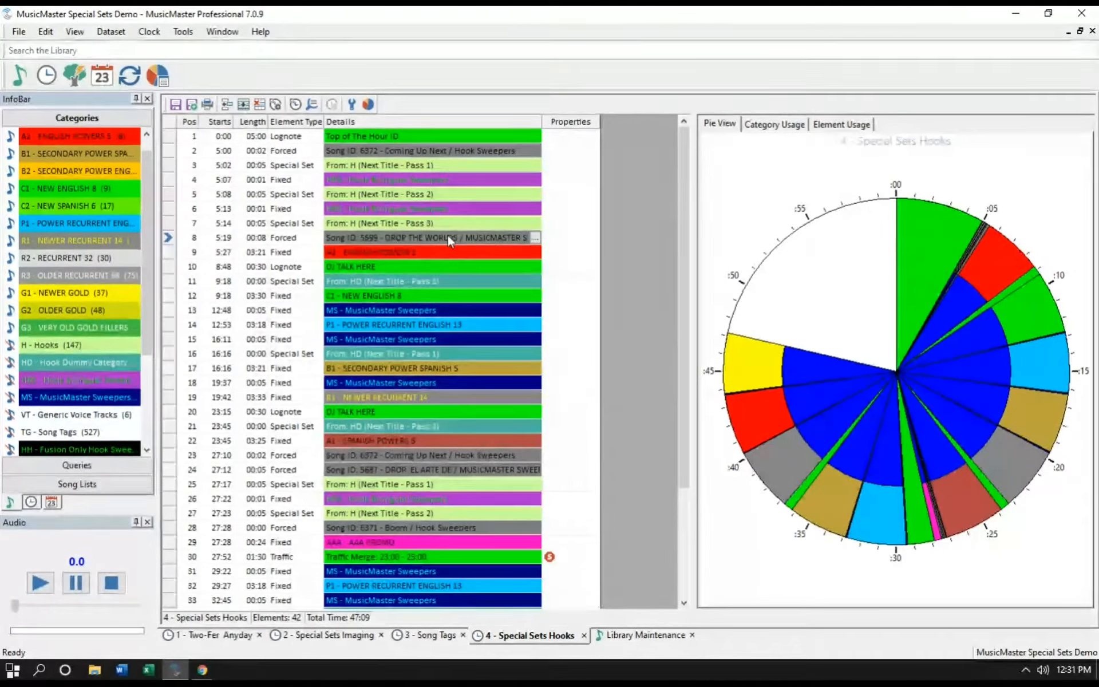
click(436, 254)
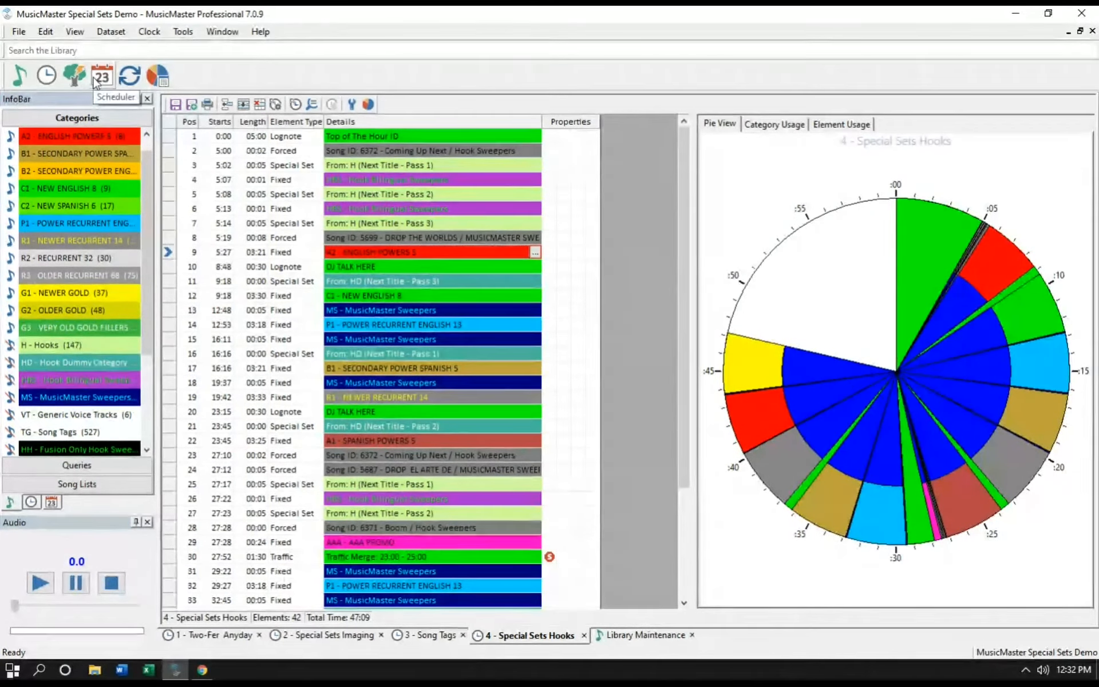
View the Category Scheduling Properties and locate the Special Sets 1, 2 and 3 entries in the pass order
right_click(84, 190)
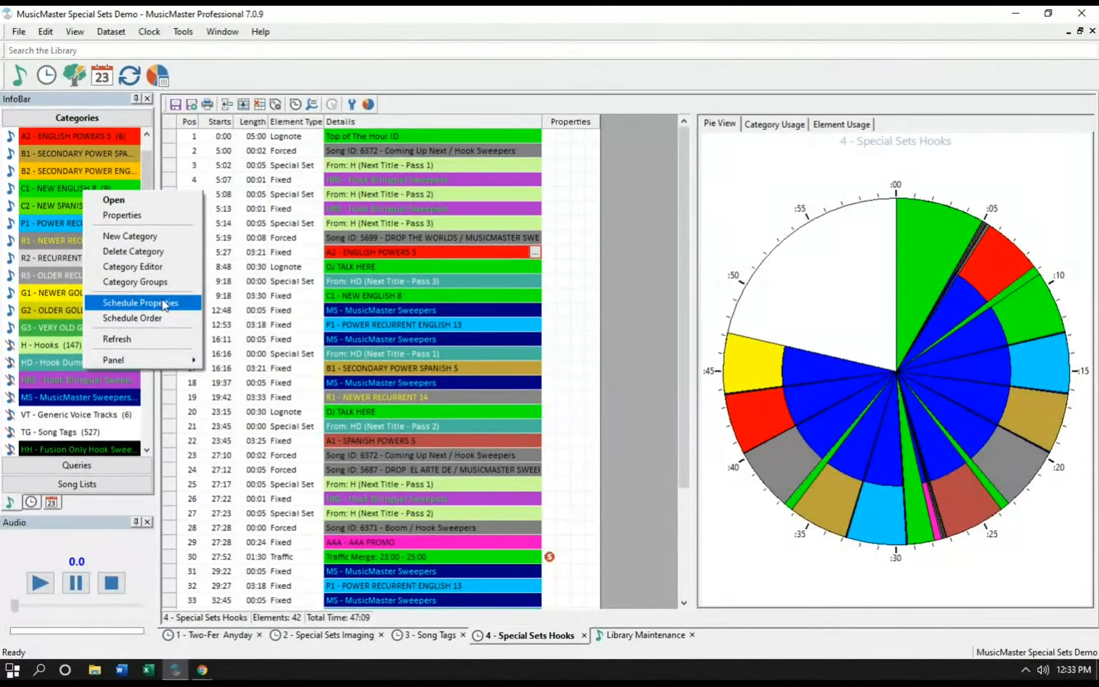
click(165, 305)
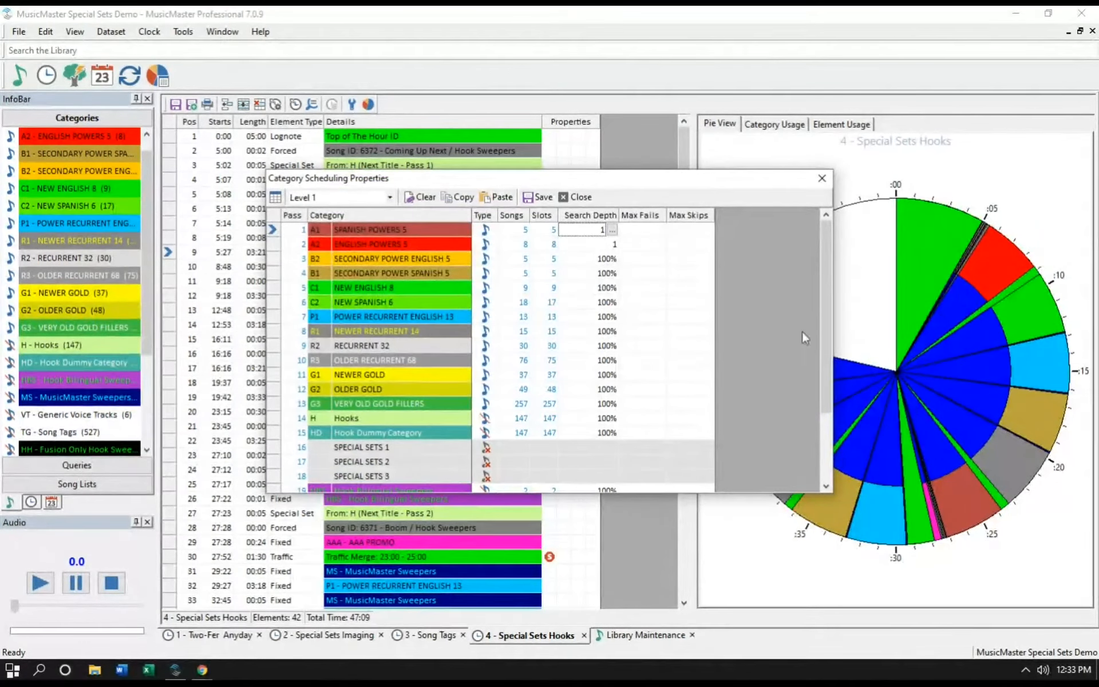
drag(822, 318, 820, 362)
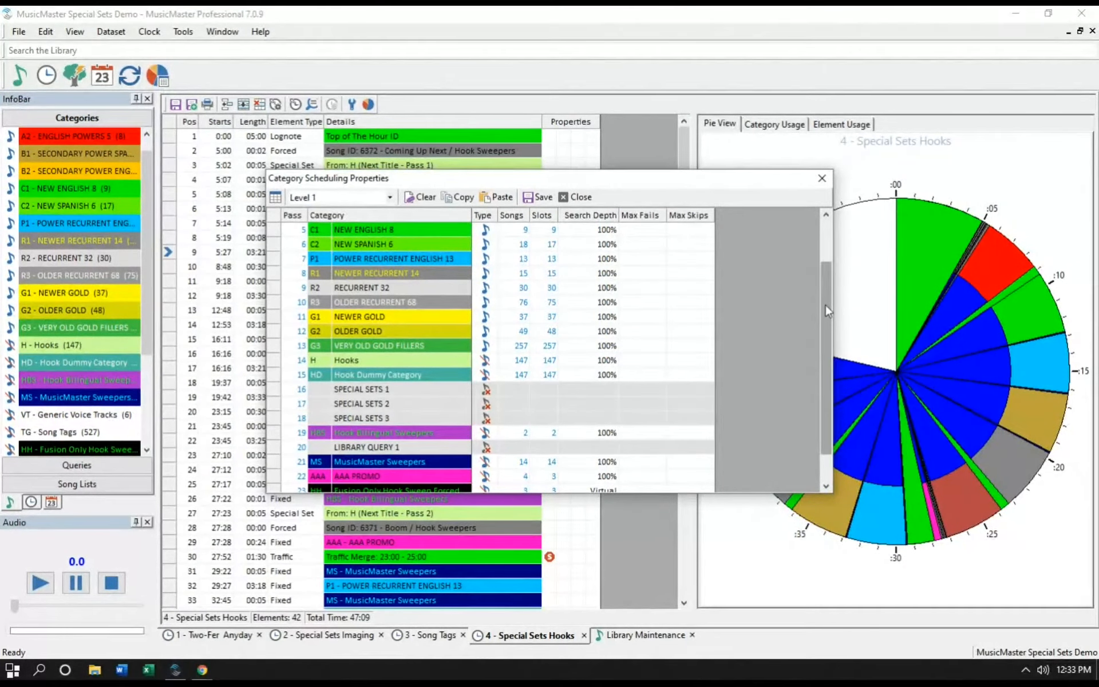
scroll(592, 293, up, 1)
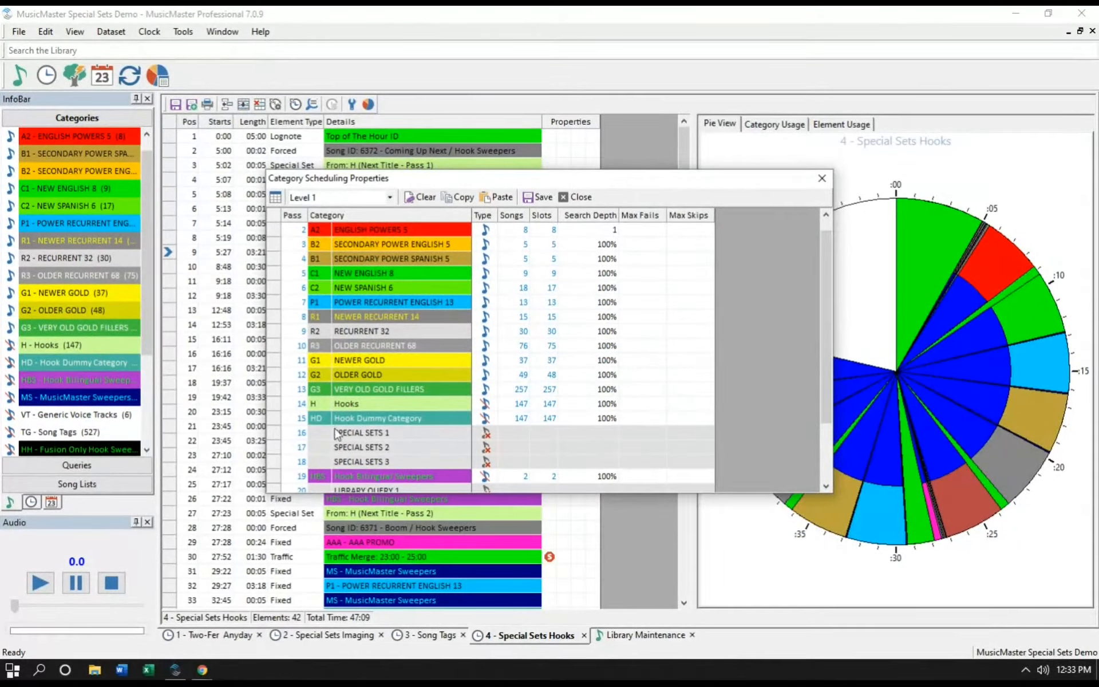
Move Special Sets 1 to pass 5, between B1 - Secondary Power Spanish 5 and C1 - New English 8
mouse_move(292, 435)
mouse_down()
mouse_move(285, 258)
mouse_move(287, 268)
mouse_up()
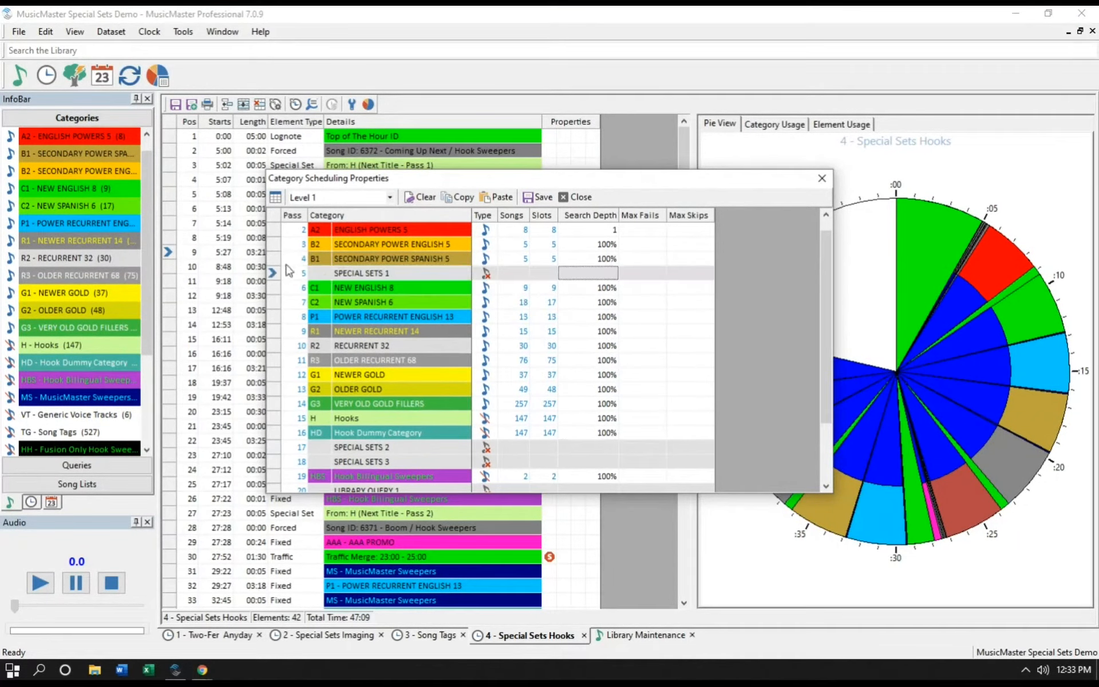
click(360, 276)
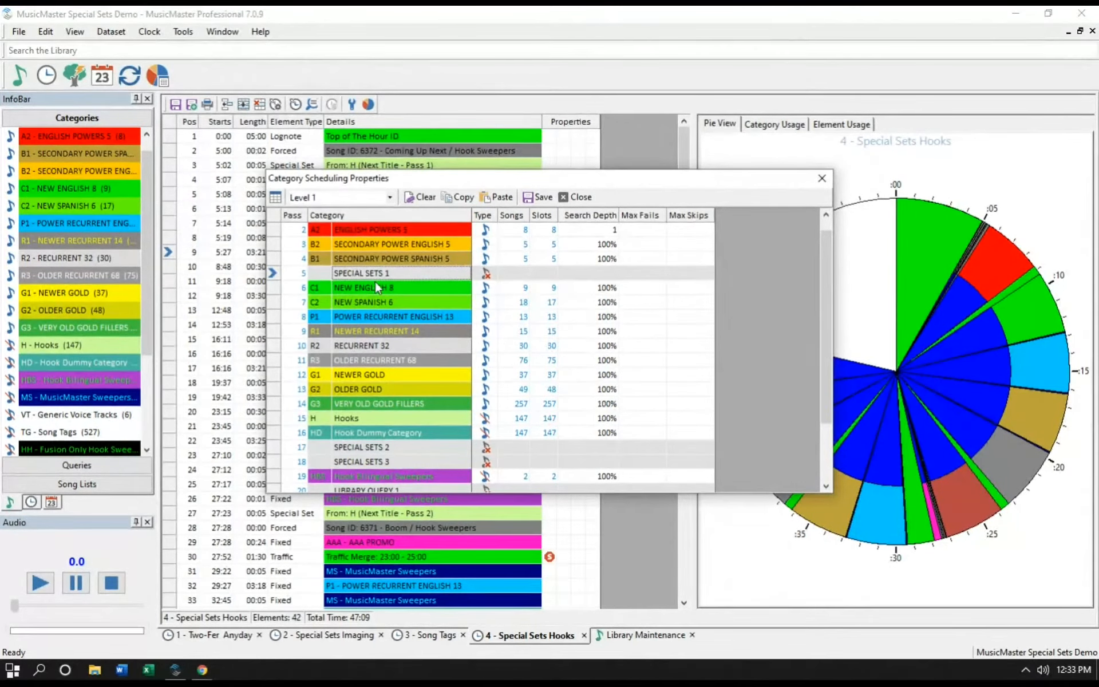
click(379, 287)
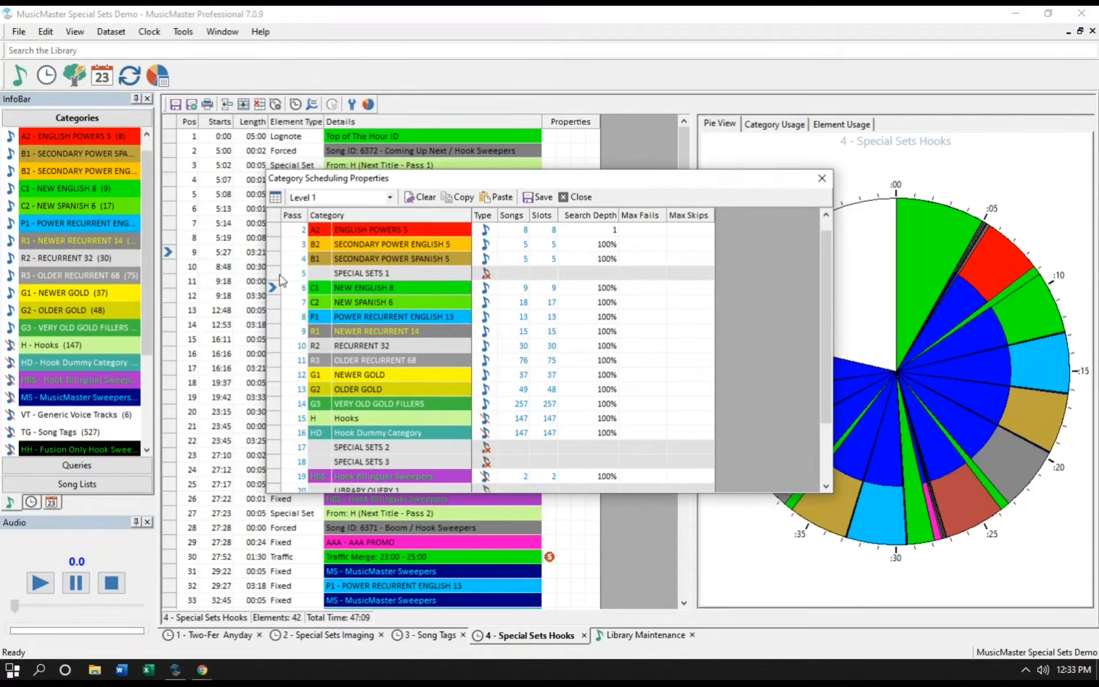
Move Special Sets 1 back to pass 16, above Special Sets 2, and close the Category Scheduling Properties
drag(275, 273, 269, 442)
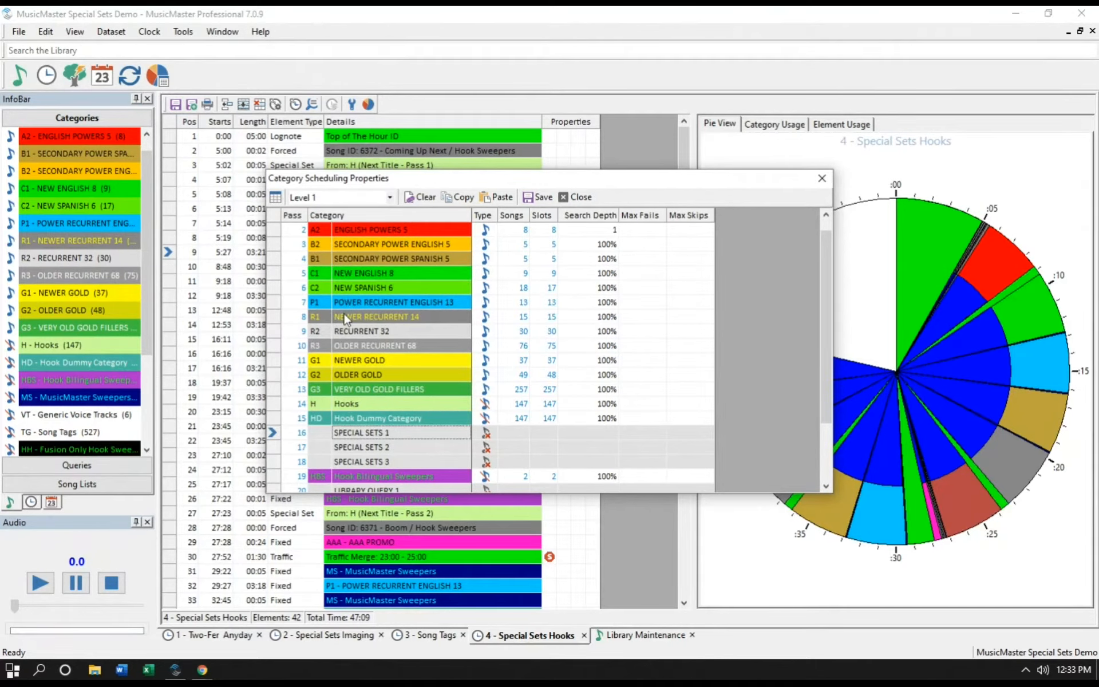
click(363, 450)
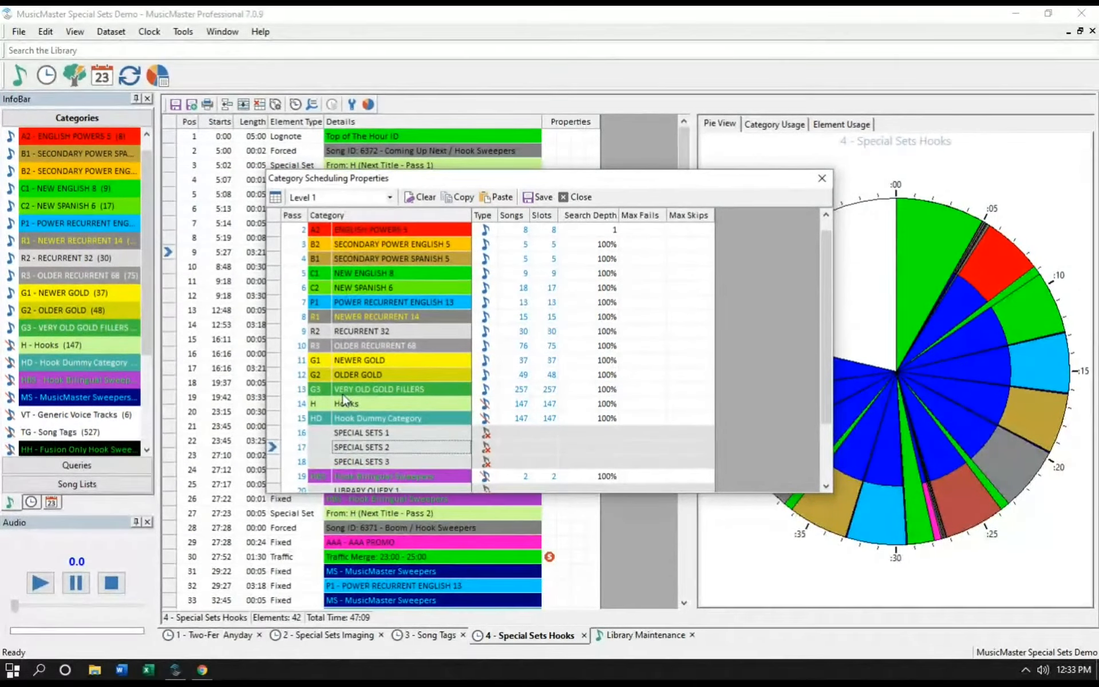
click(579, 197)
click(583, 388)
Open the Automatic Scheduler from the scheduling calendar and exclude Special Set levels 1, 2 and 3 from the session
click(102, 75)
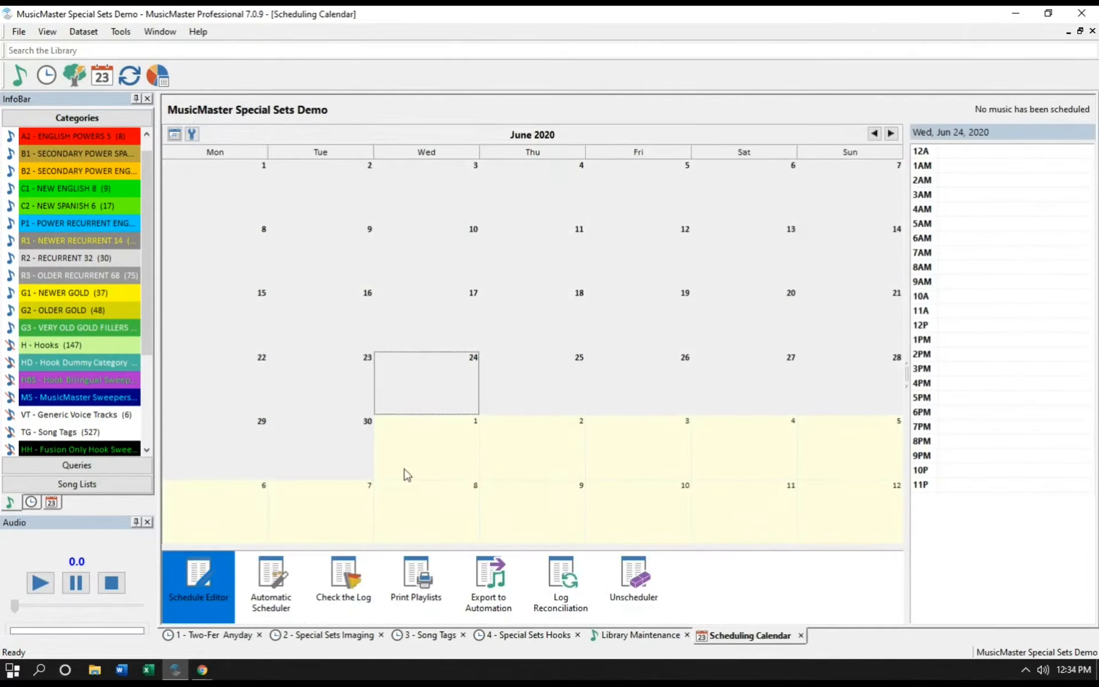
click(264, 606)
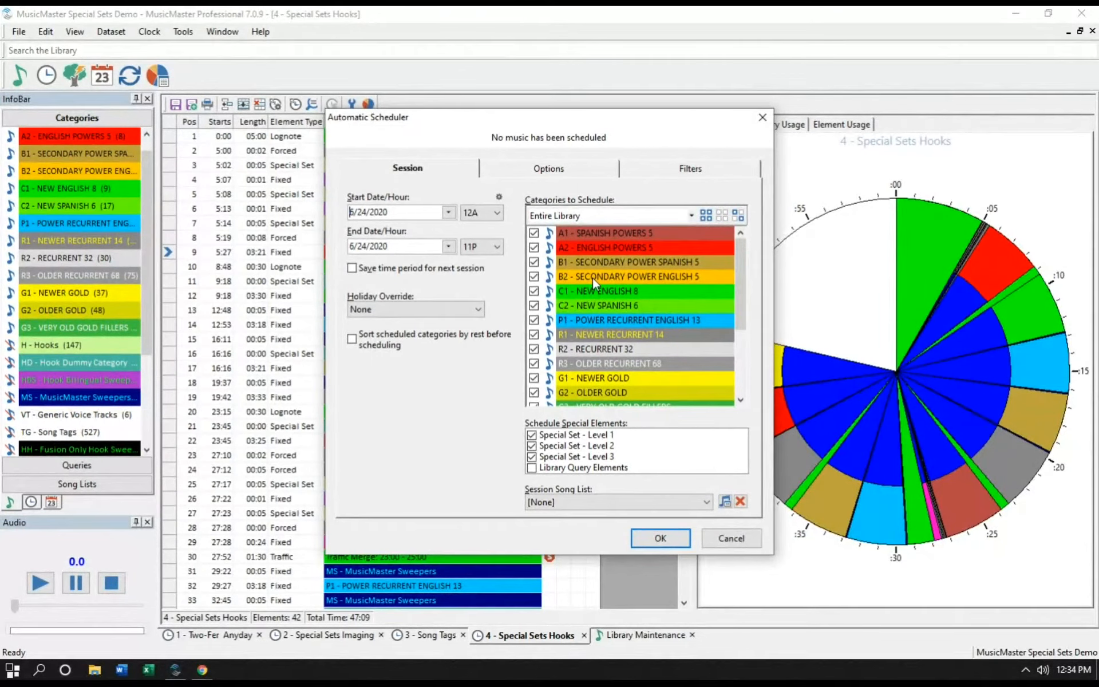
click(532, 436)
click(531, 457)
click(532, 446)
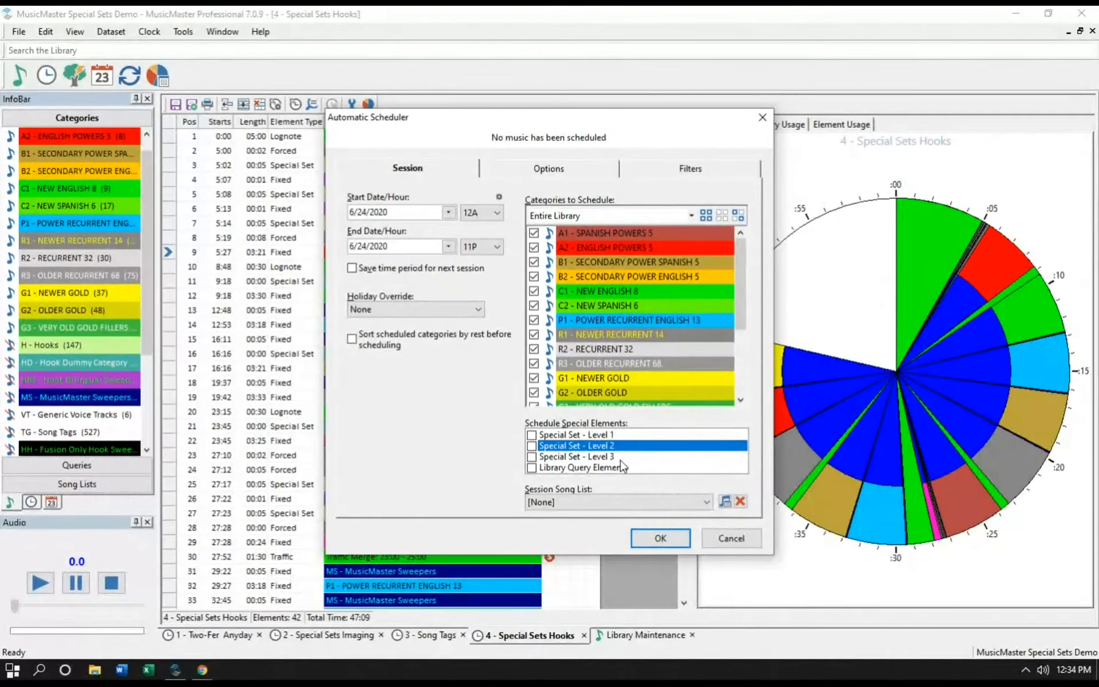
Include Special Set levels 1, 2 and 3 in the scheduling session again
click(531, 435)
click(531, 446)
click(531, 456)
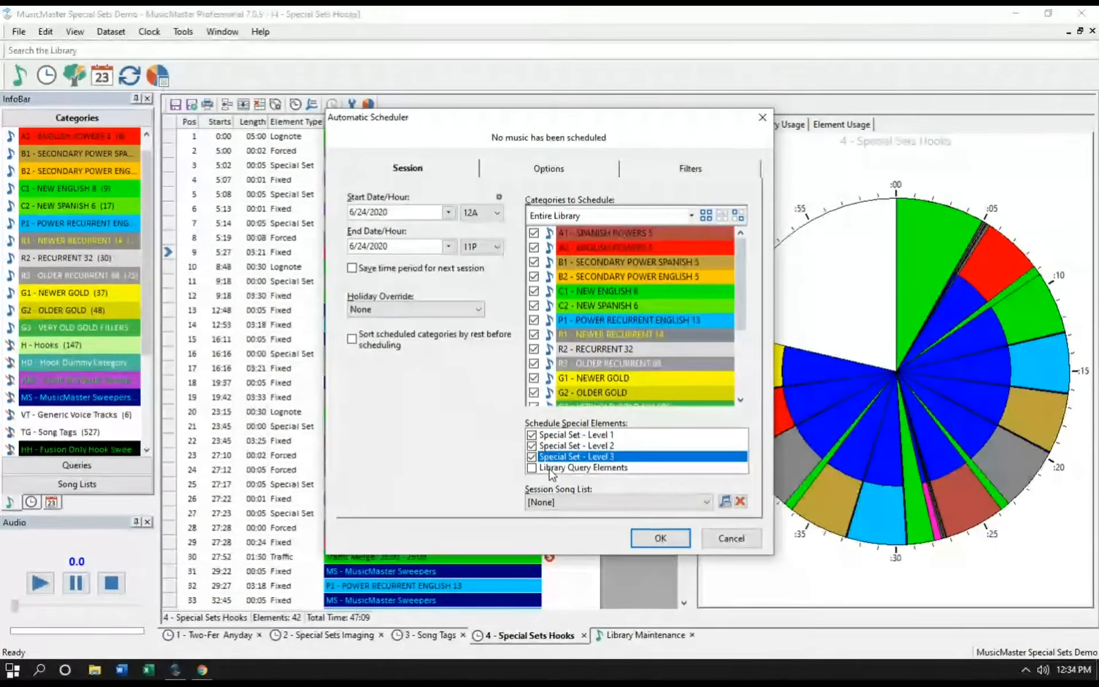
Exclude all three Special Set levels from the session, and temporarily leave out B1 - Secondary Power Spanish 5 before including it again
click(531, 435)
click(531, 446)
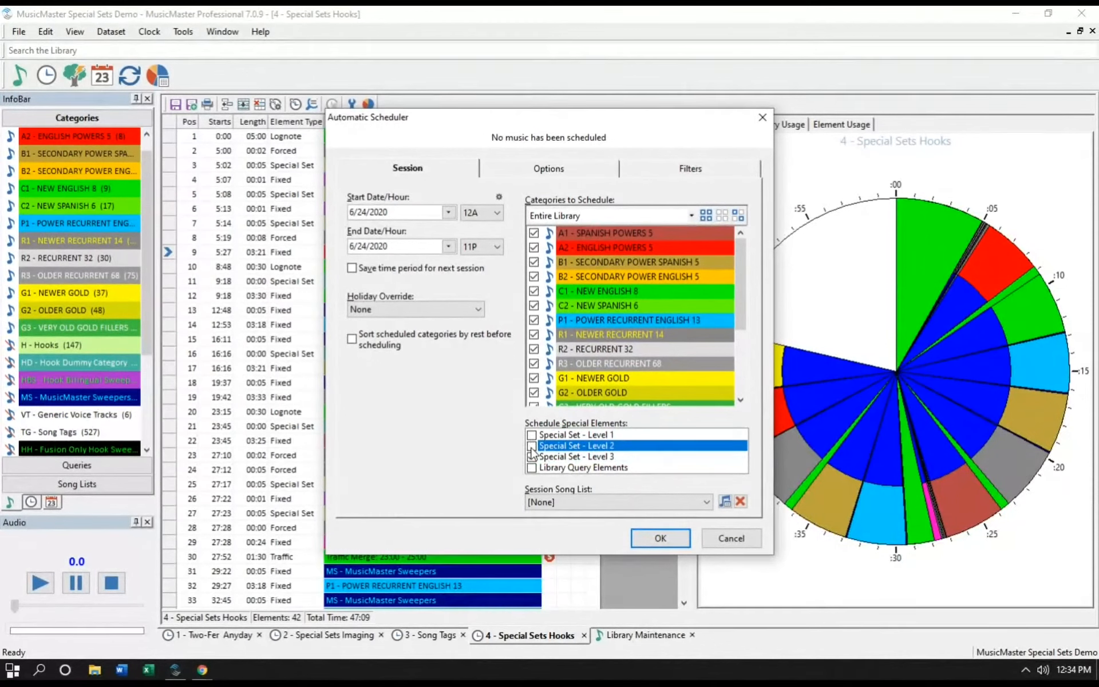
click(532, 457)
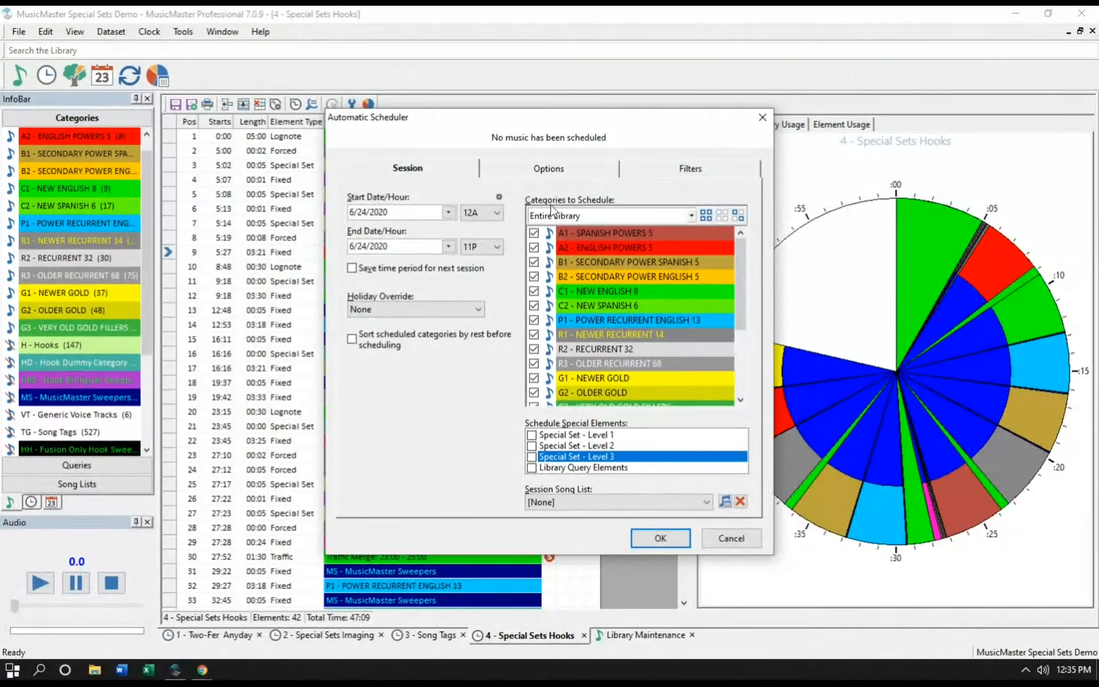
click(534, 263)
click(534, 262)
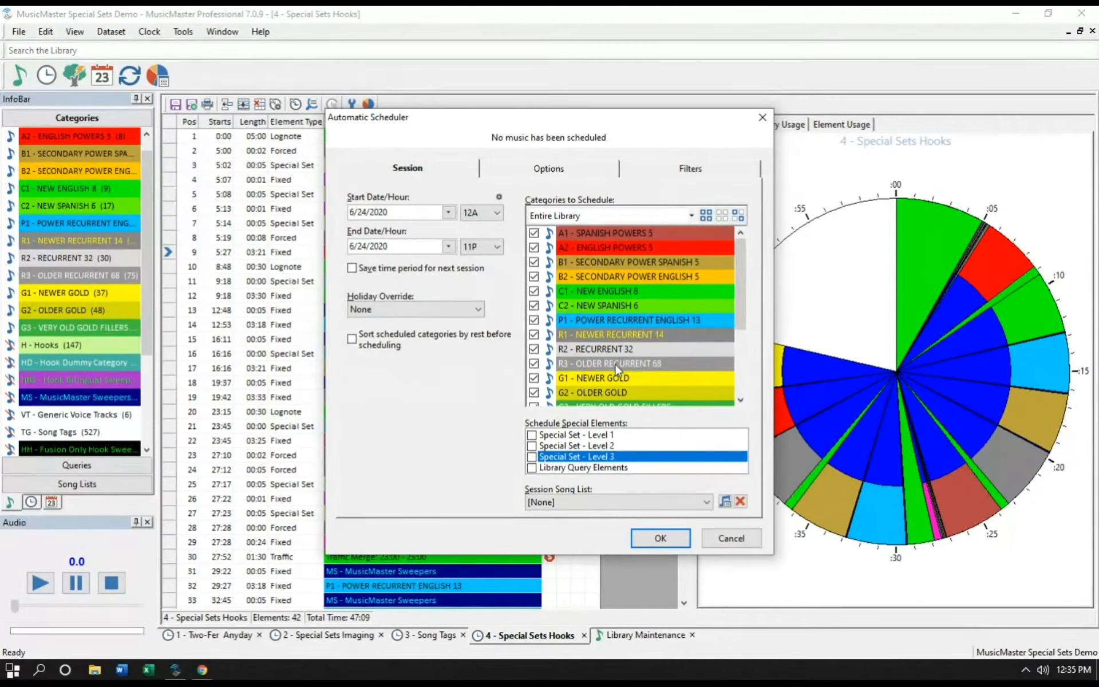
Include Special Set levels 1, 2 and 3 and run the automatic scheduling session for 6/24/2020 from 12A to 11P
click(531, 435)
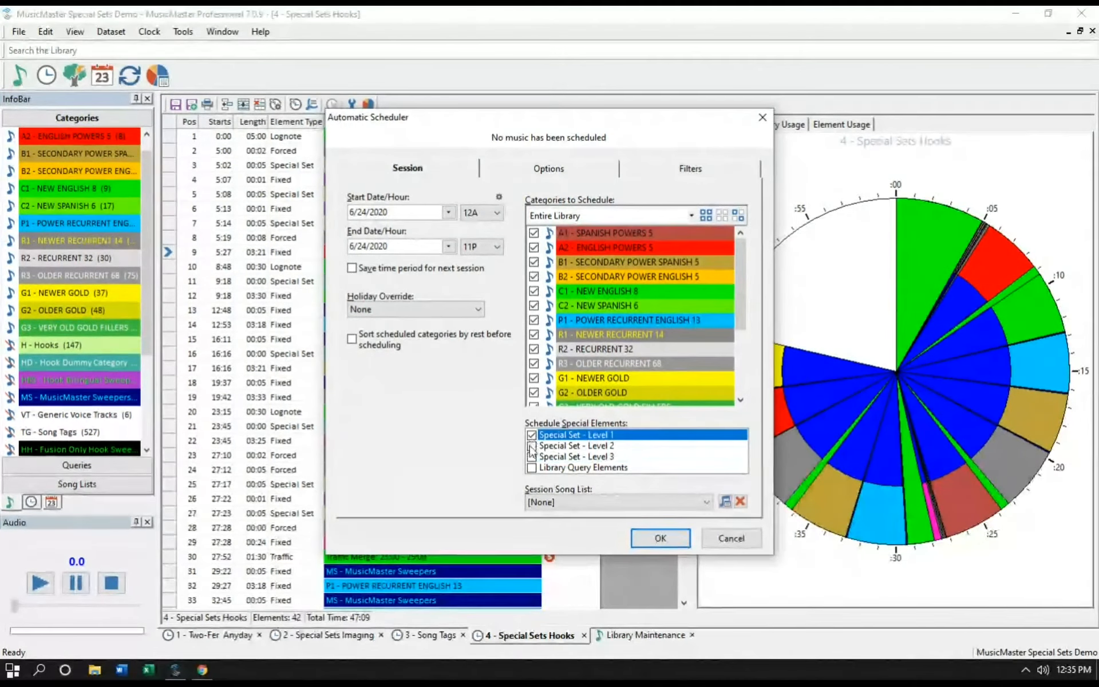
click(532, 446)
click(532, 456)
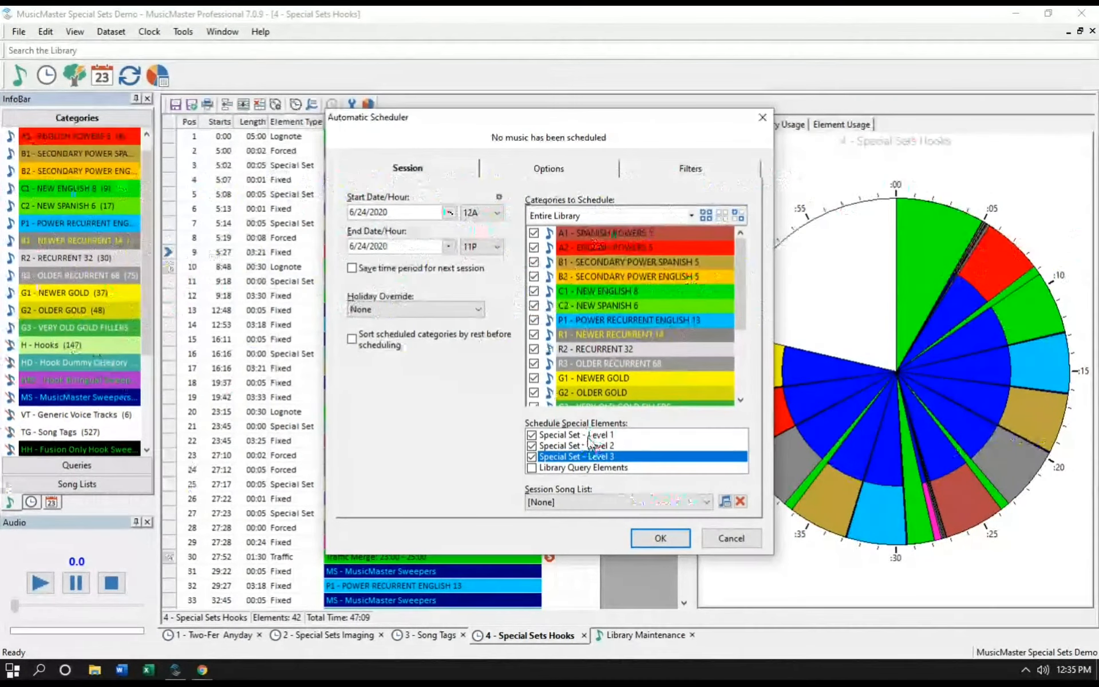
click(661, 541)
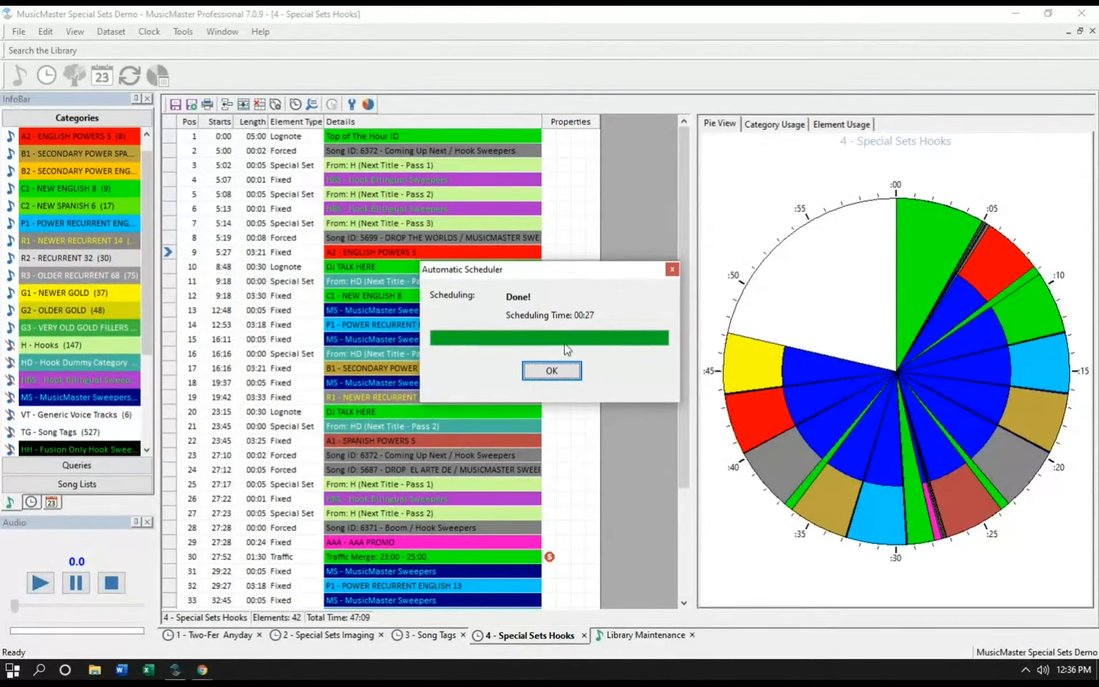
click(551, 371)
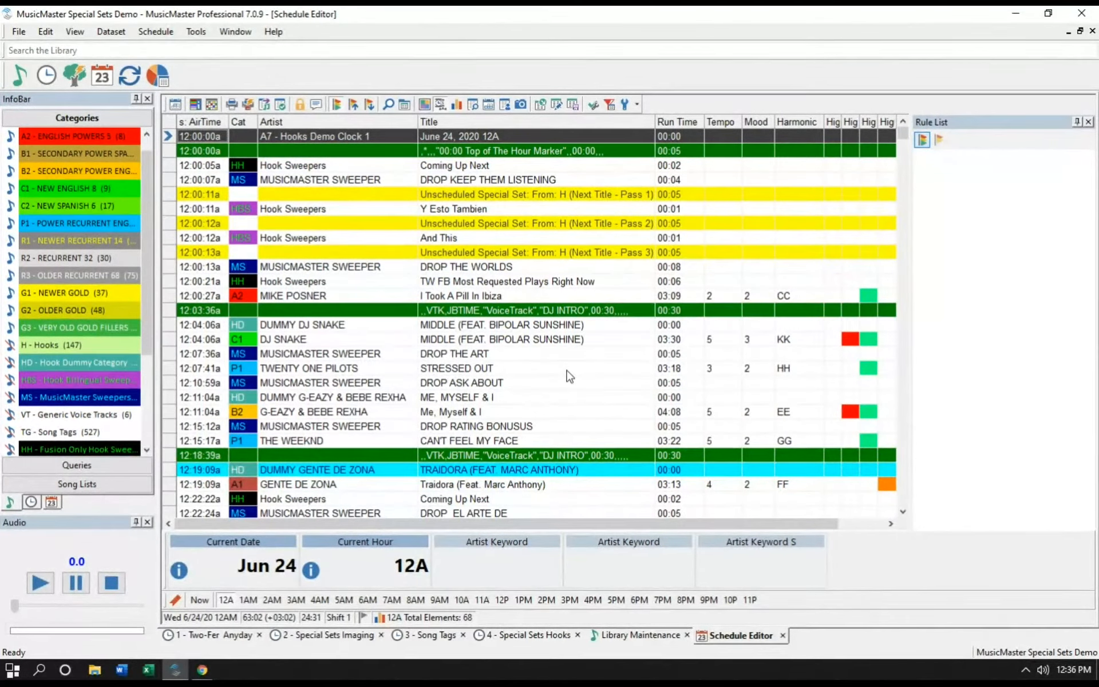
Highlight the DUMMY DJ SNAKE and DUMMY G-EAZY & BEBE REXHA rows in the 12A hour of the schedule
click(342, 328)
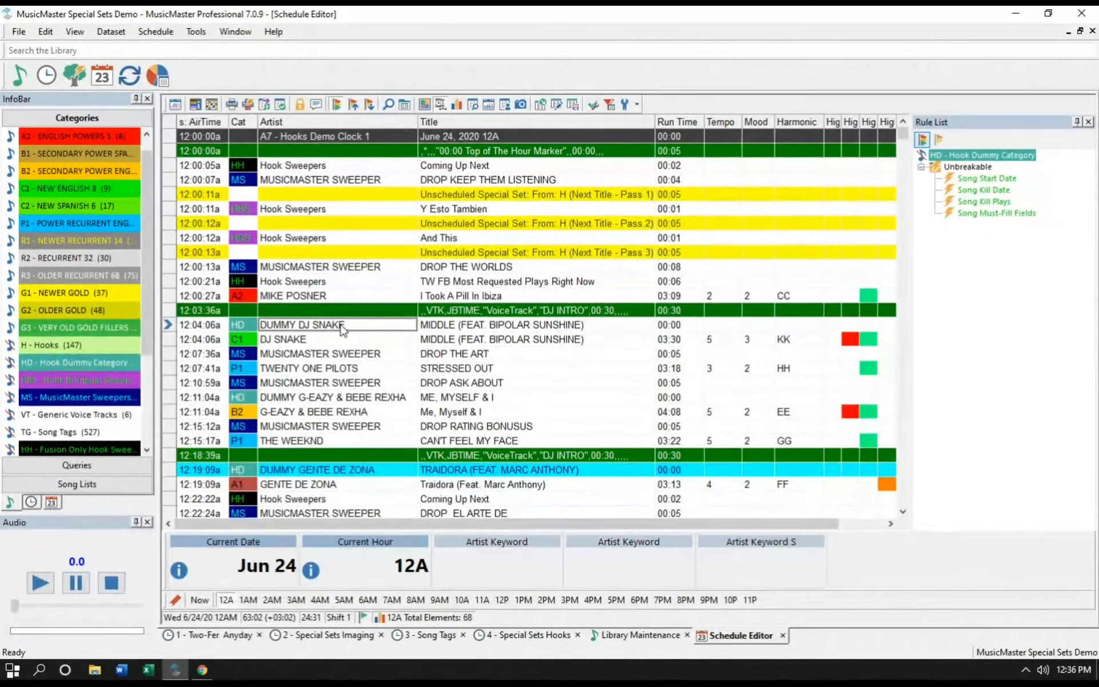
ctrl+click(341, 327)
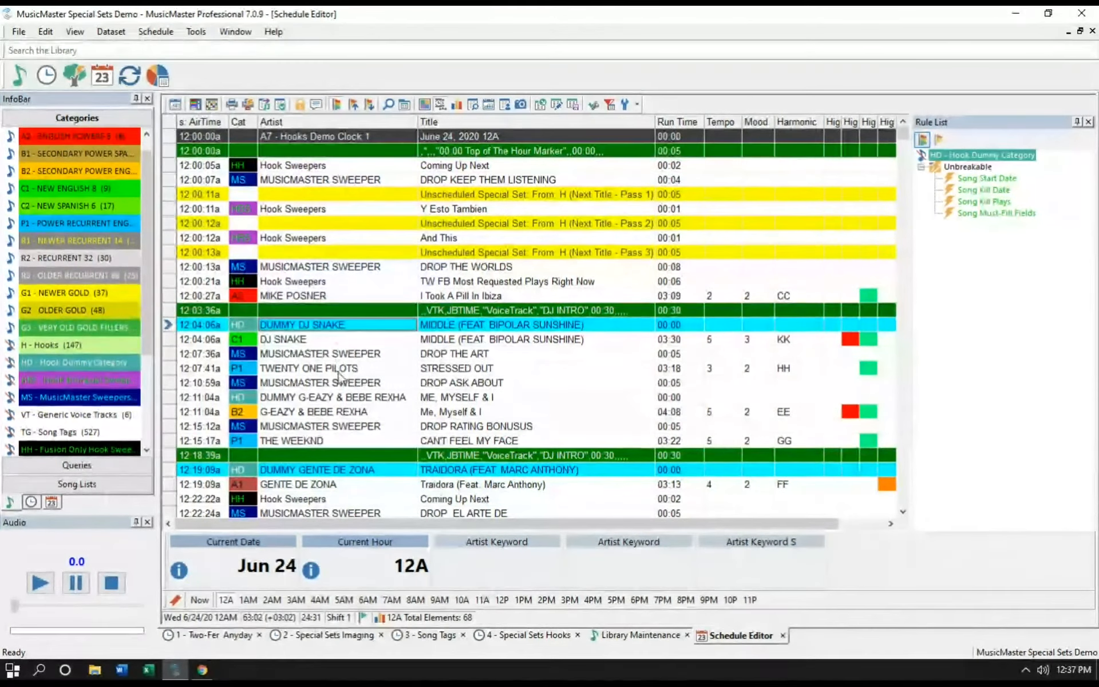
click(345, 398)
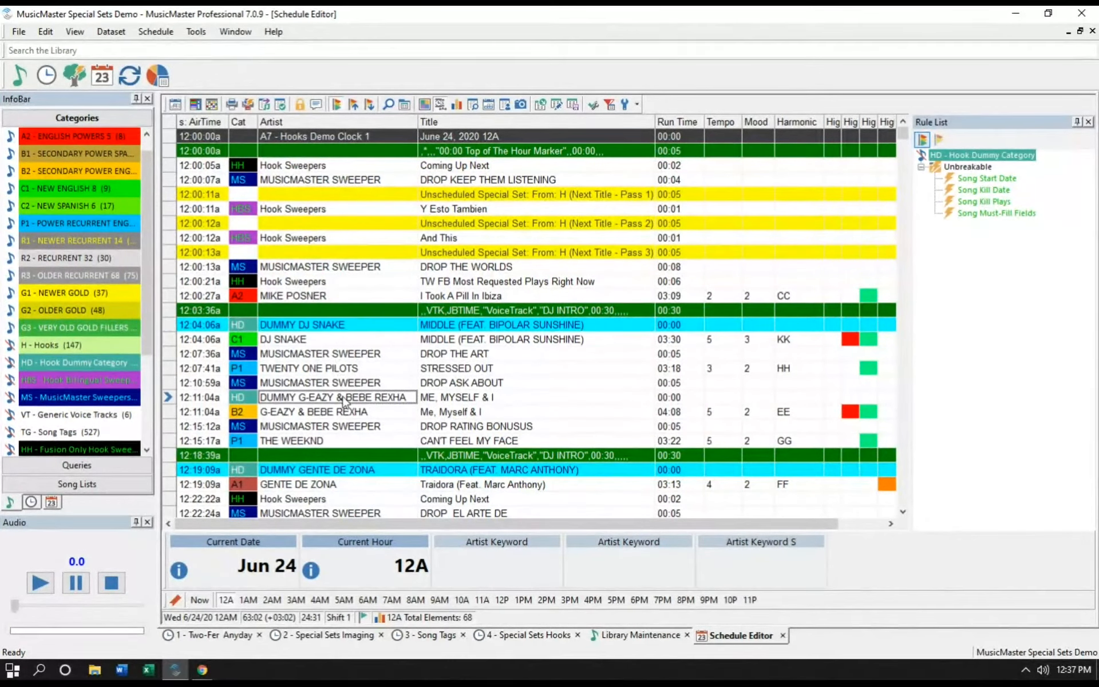
ctrl+click(344, 398)
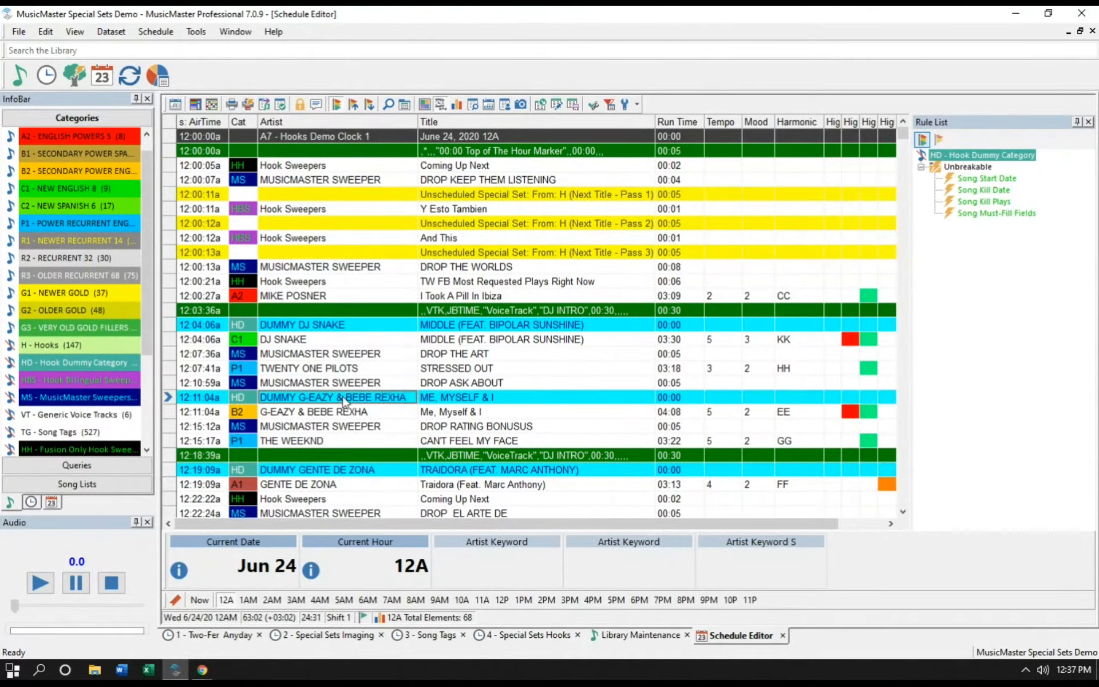
Compare the three highlighted dummy entries' titles with the DJ Snake, G-Eazy & Bebe Rexha and Gente de Zona songs that follow them
click(287, 339)
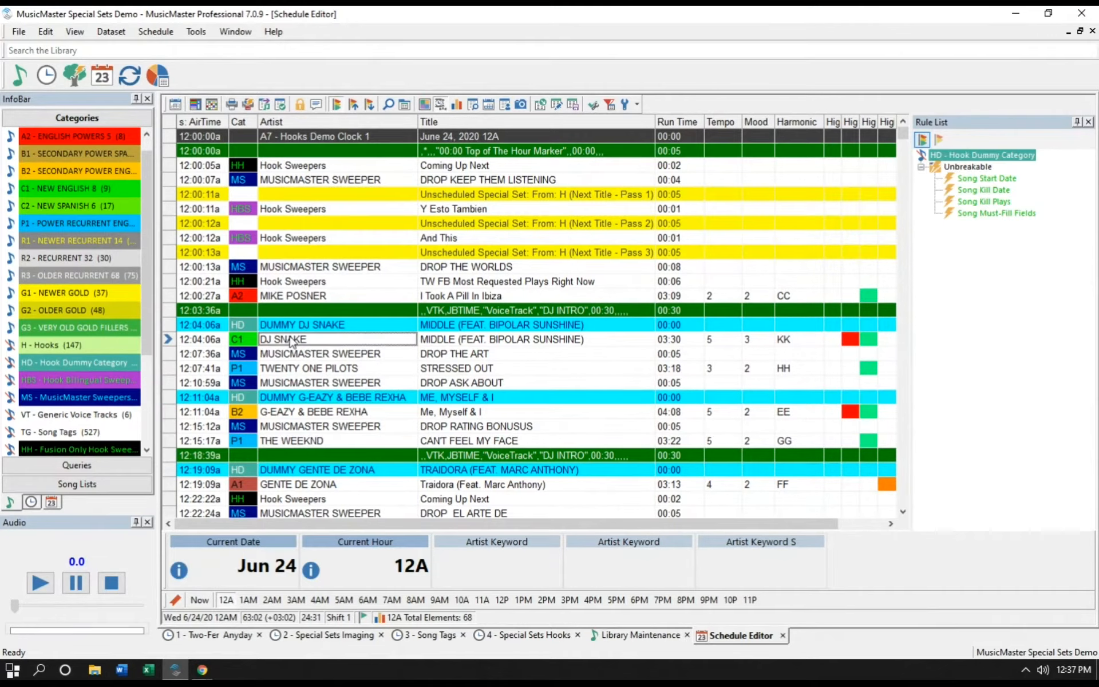
click(297, 412)
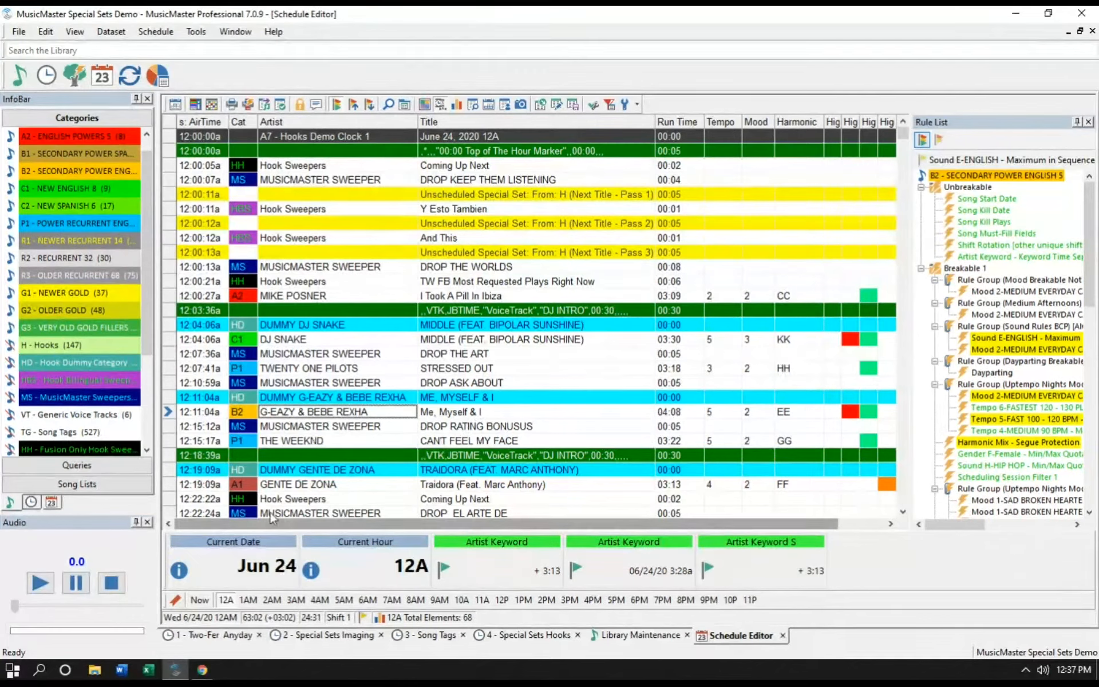
click(282, 485)
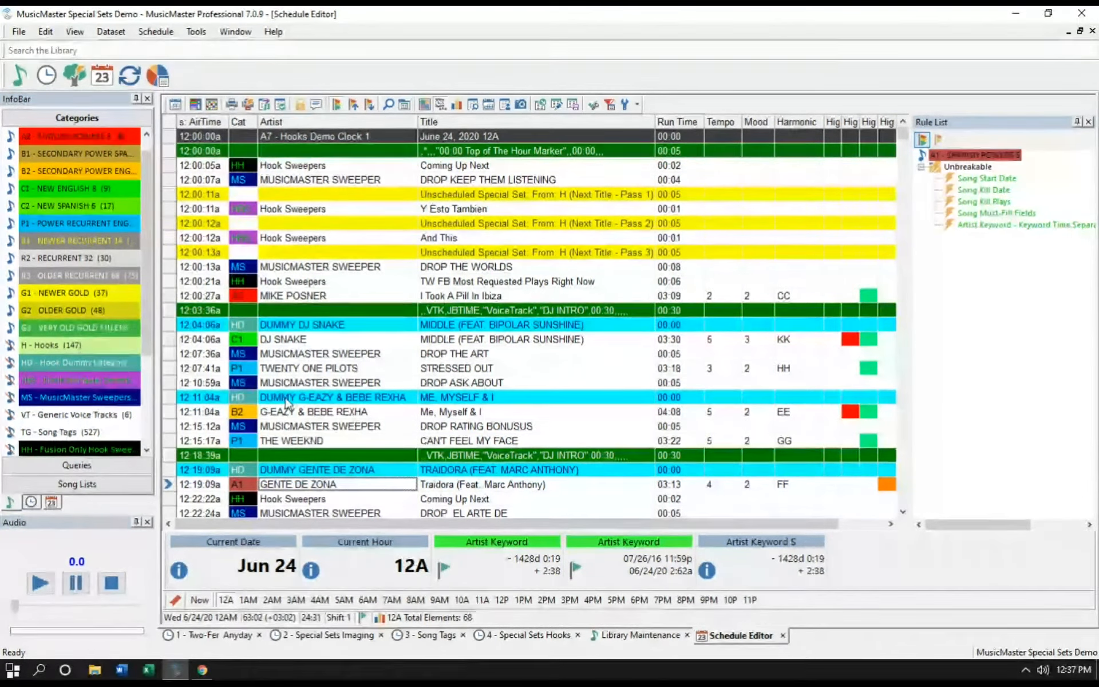
click(454, 326)
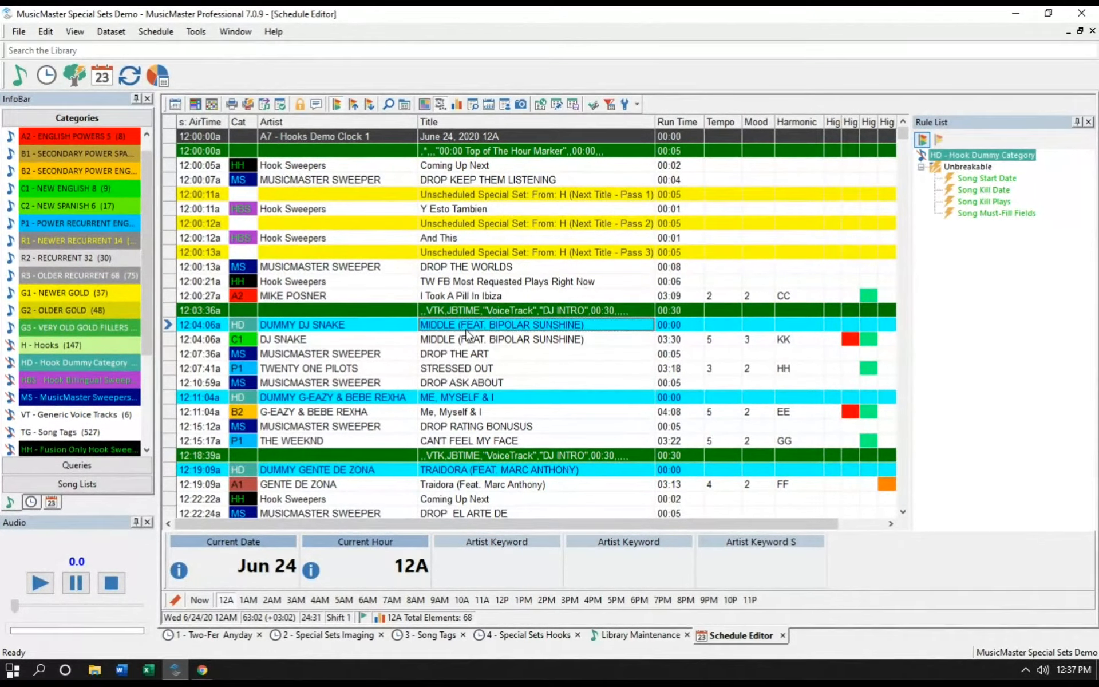
click(448, 401)
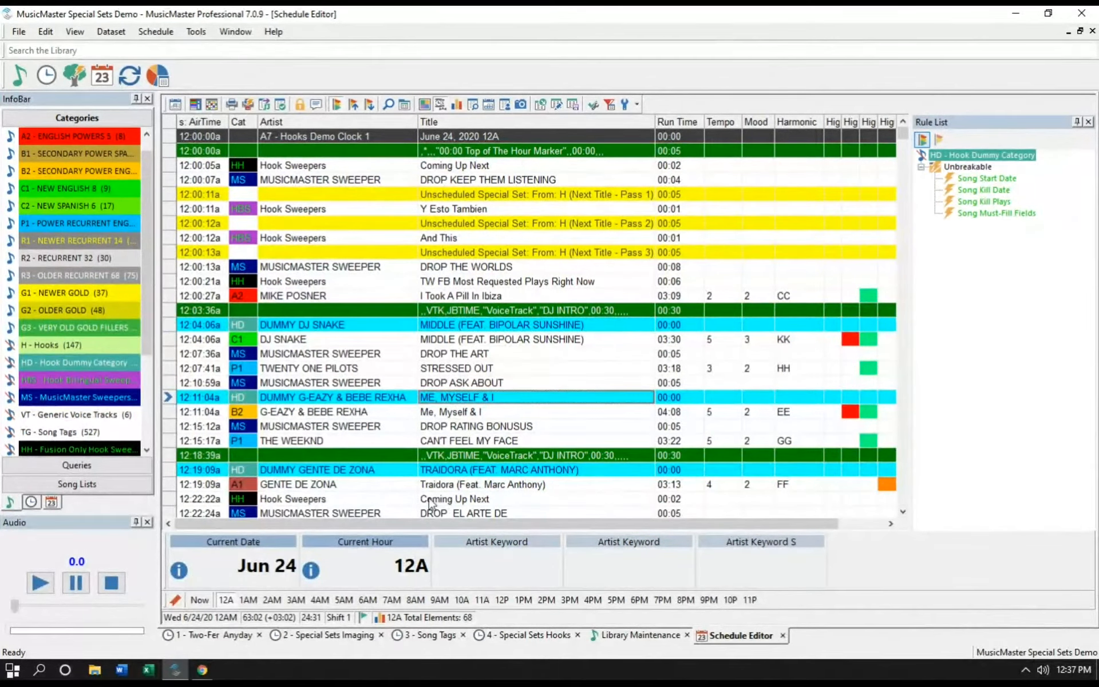
click(431, 474)
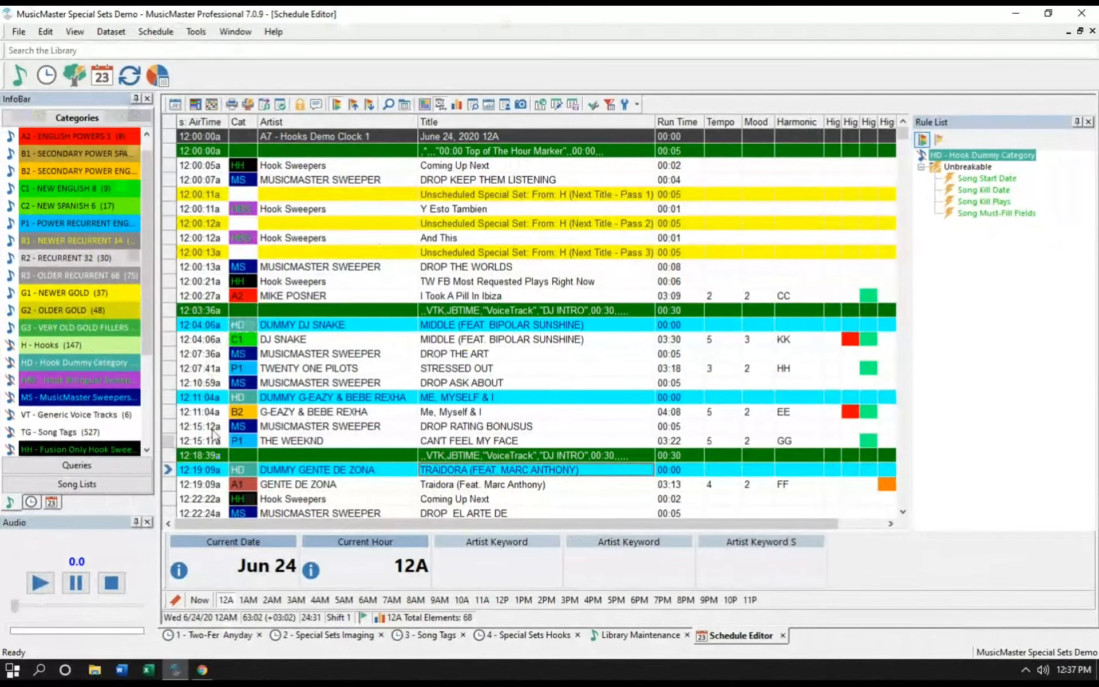
Run the Automatic Scheduler again for 6/24/2020, 12A to 11P, with Special Set levels 1 to 3 included, to fill the unscheduled hook positions
click(162, 35)
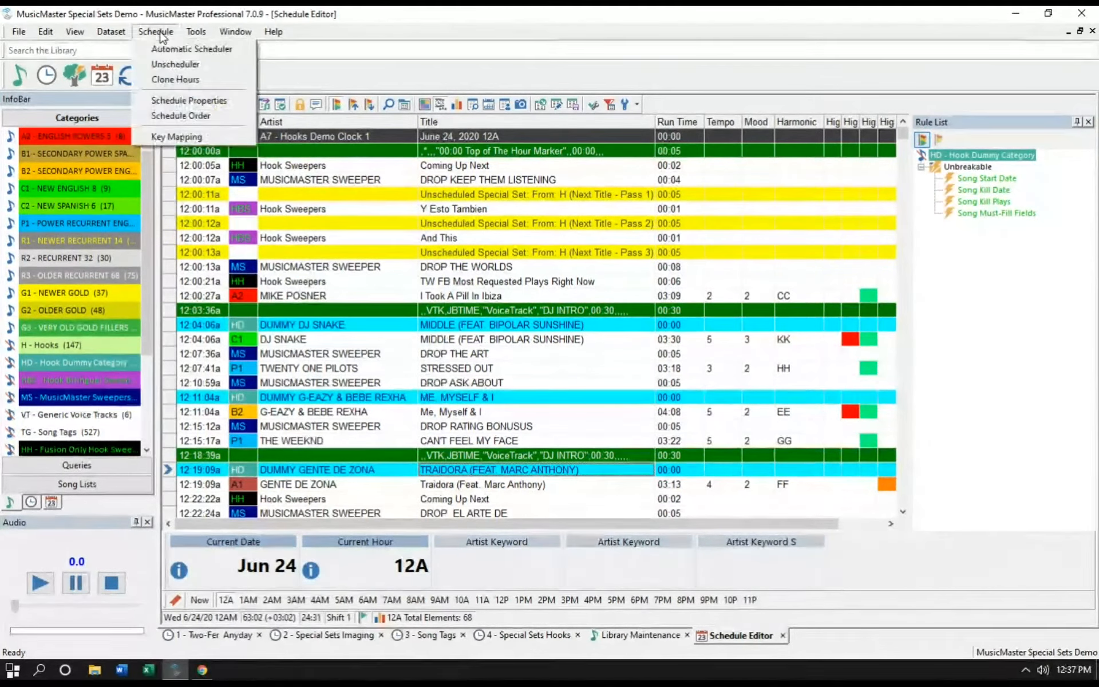
click(172, 49)
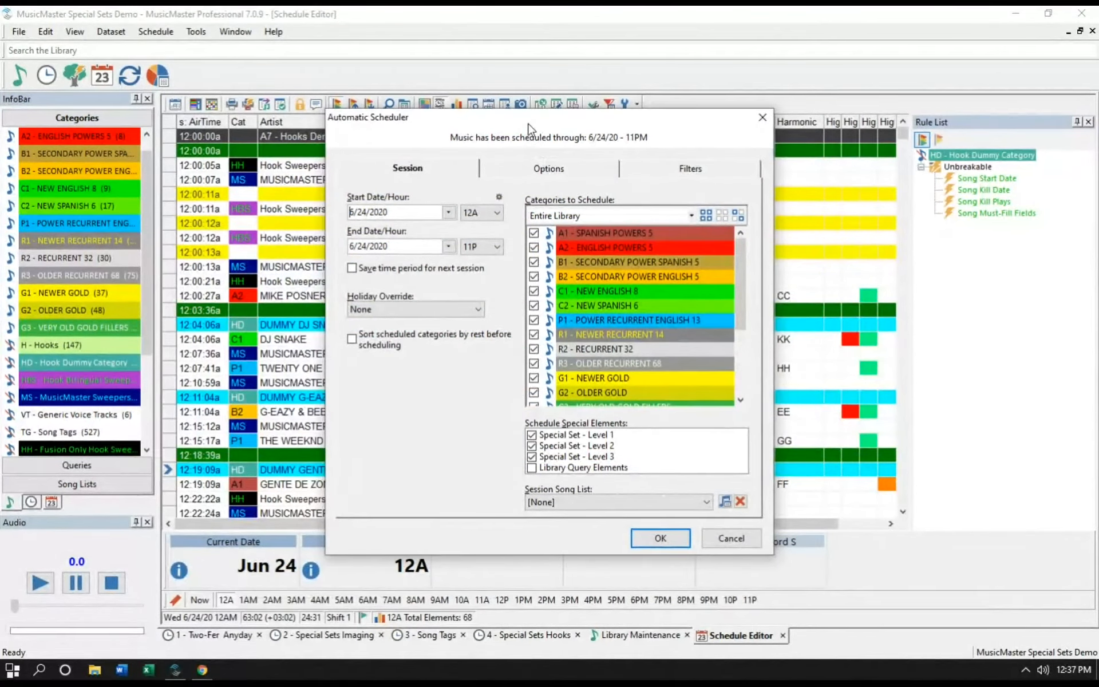
drag(530, 125, 721, 112)
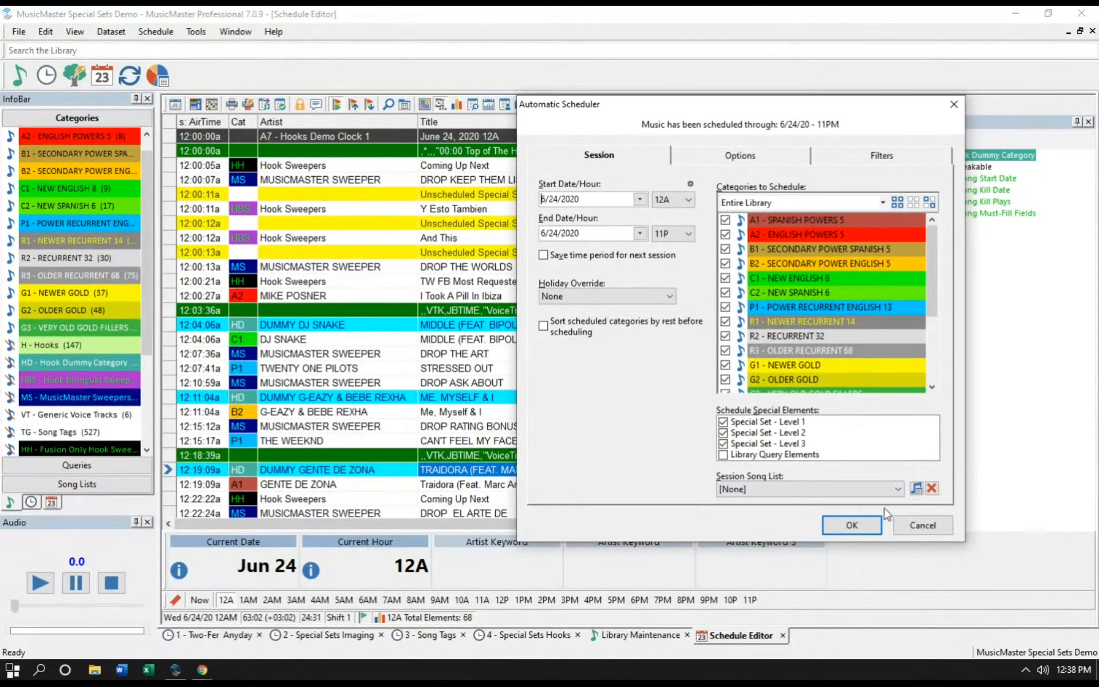
click(853, 525)
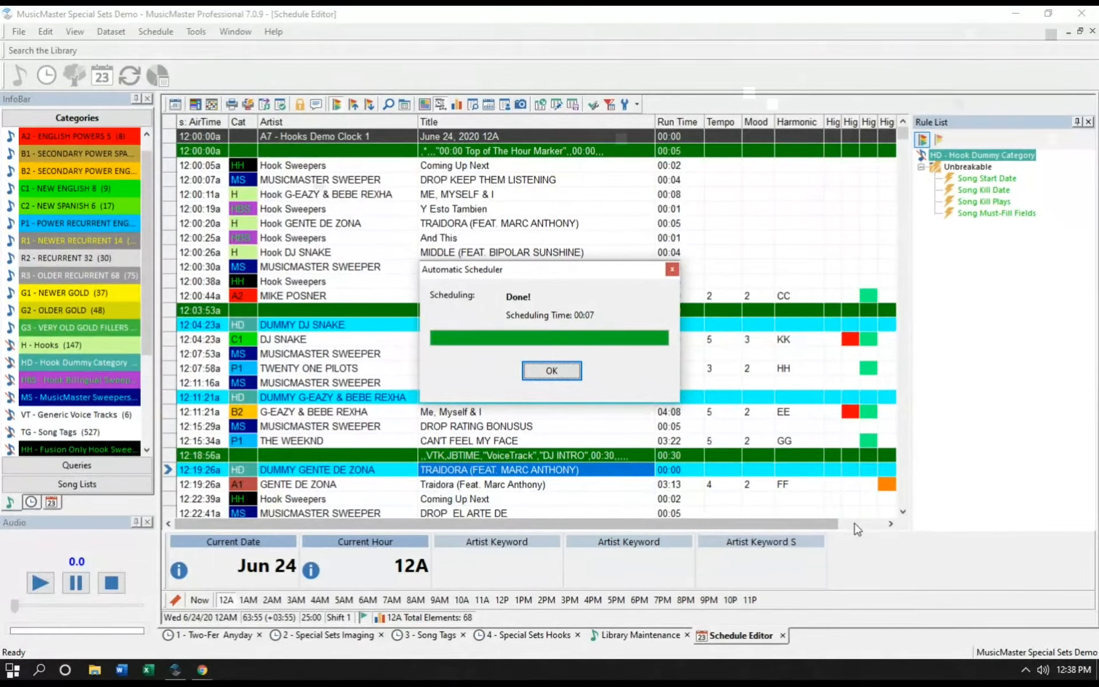
click(553, 371)
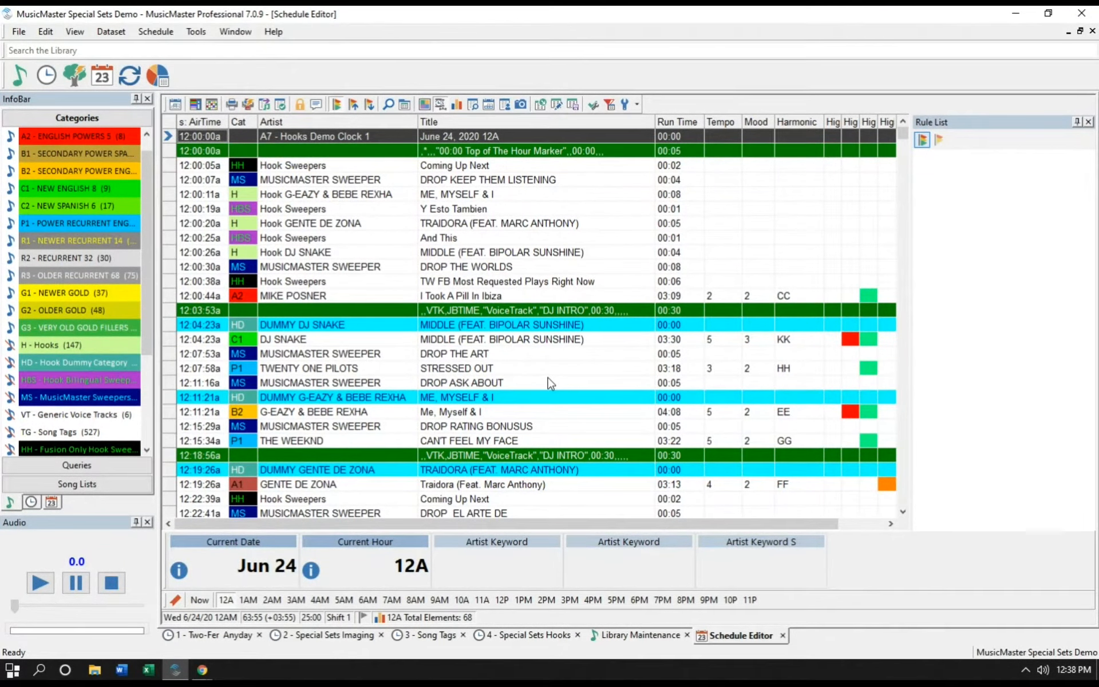
Compare the titles of the scheduled hooks with the matching highlighted dummy entries in the 12A hour
click(452, 196)
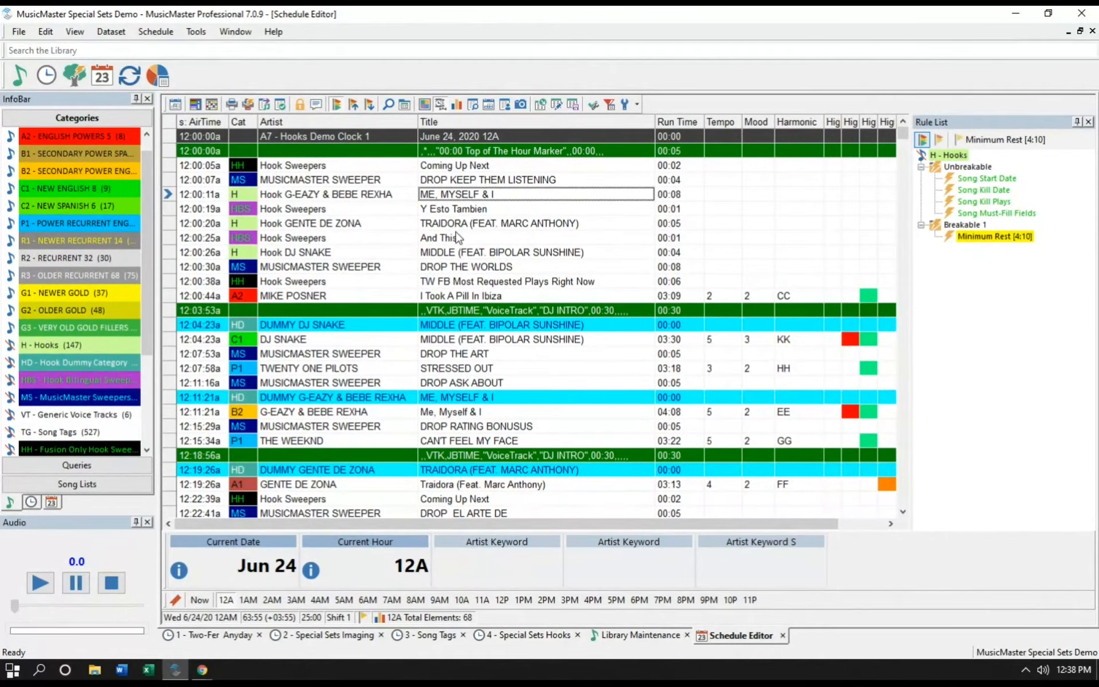
click(441, 255)
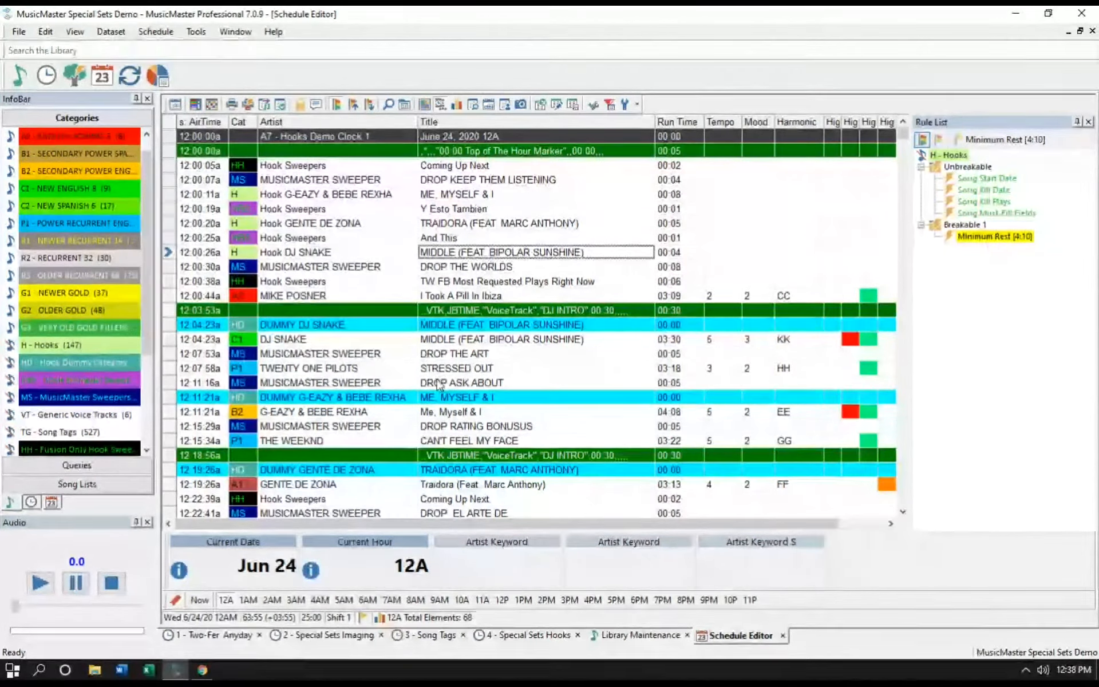
click(438, 328)
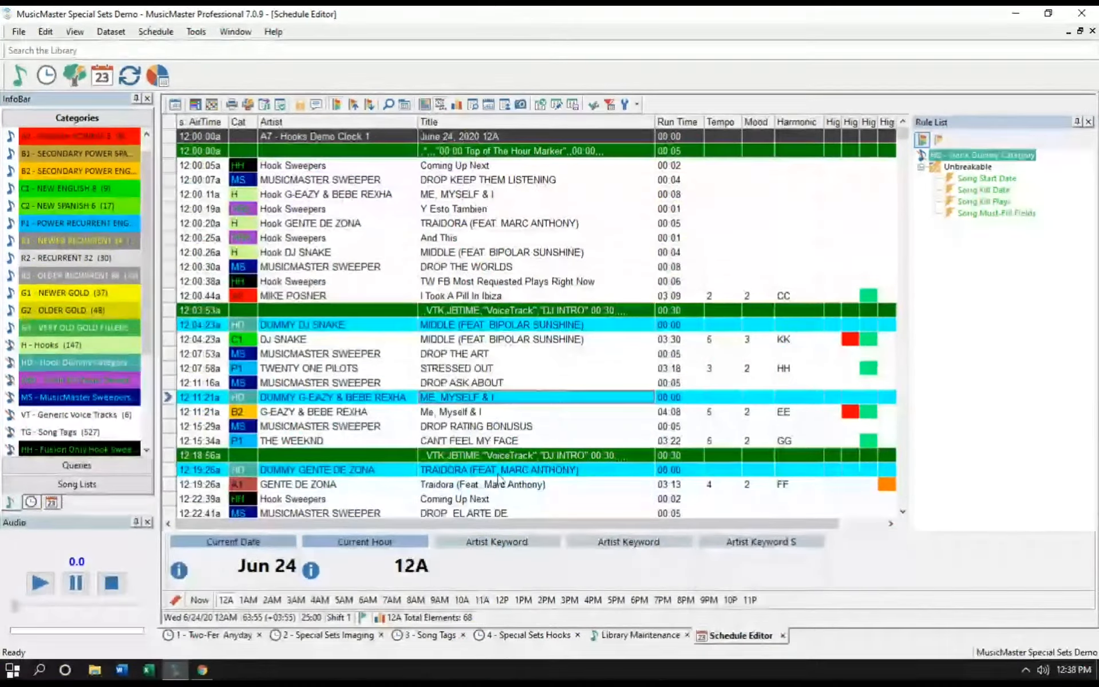
click(486, 472)
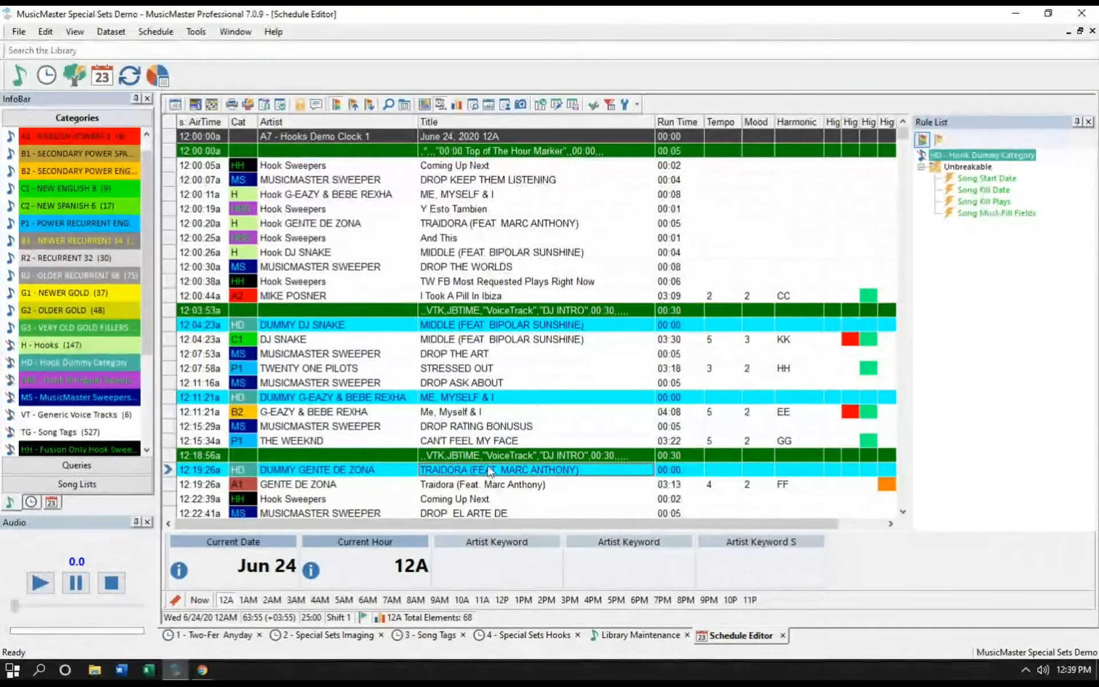
Examine the sweepers and hooks at the start of the 12A hour, along with the DUMMY DJ SNAKE entry
click(322, 210)
click(318, 243)
click(305, 178)
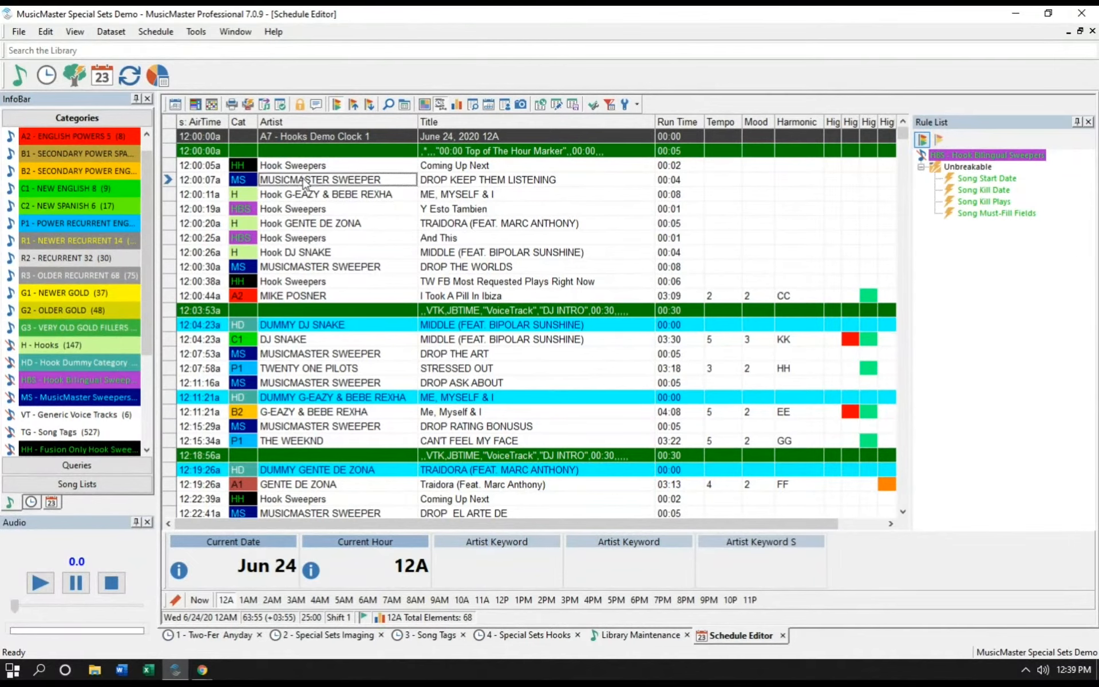
click(276, 269)
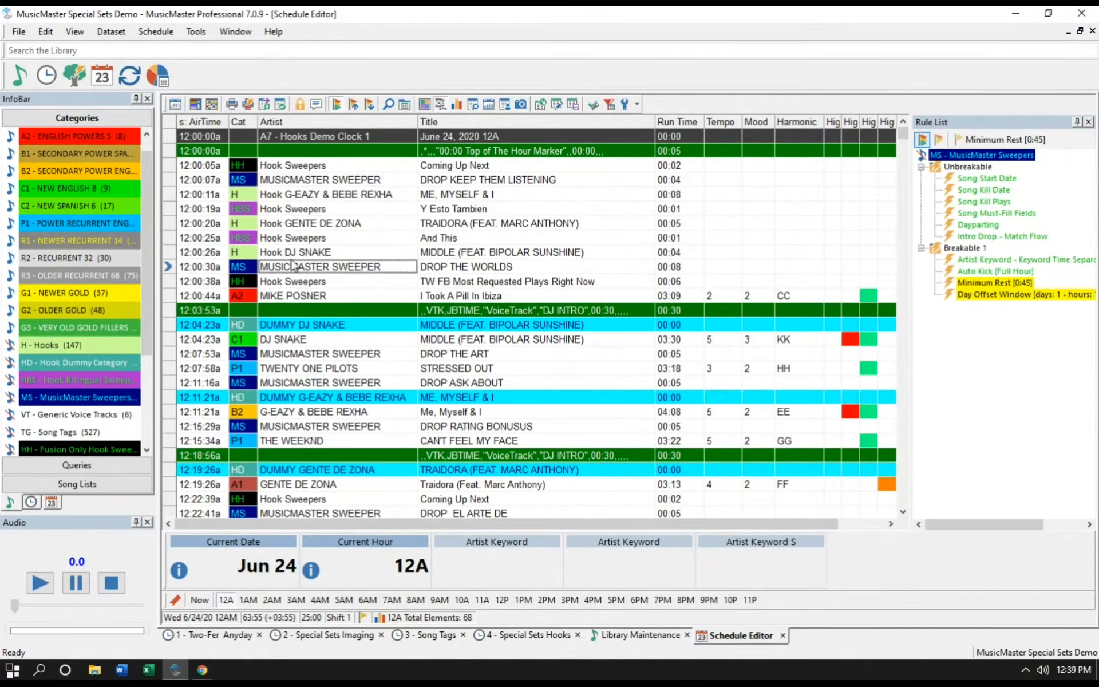
click(294, 253)
click(322, 223)
click(327, 197)
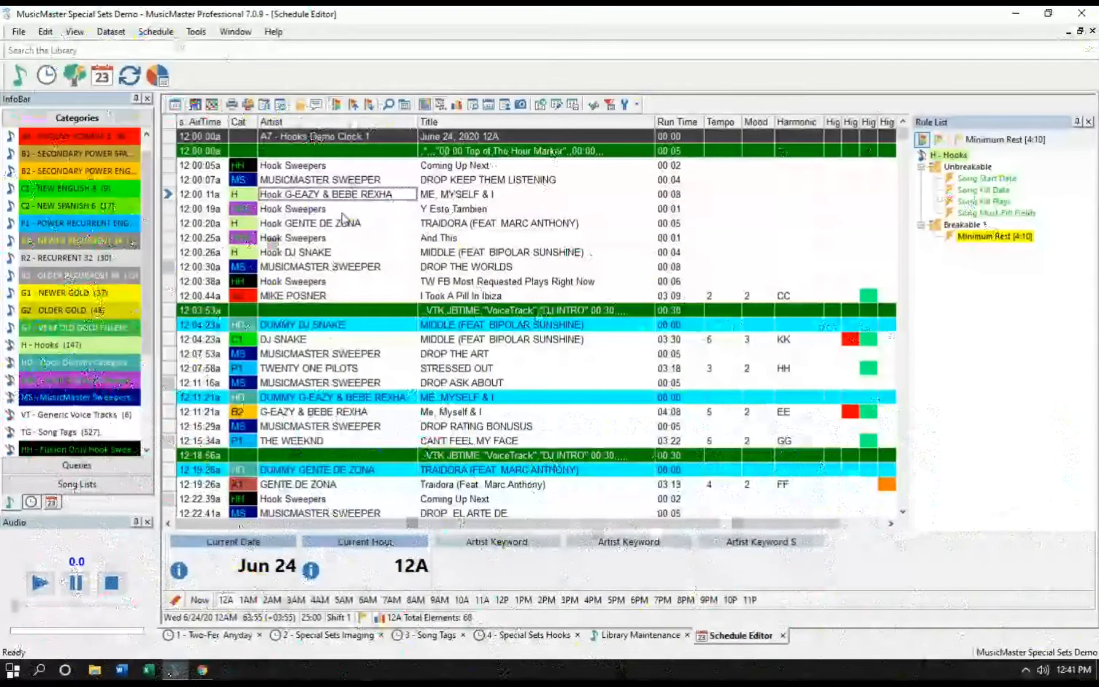
click(350, 325)
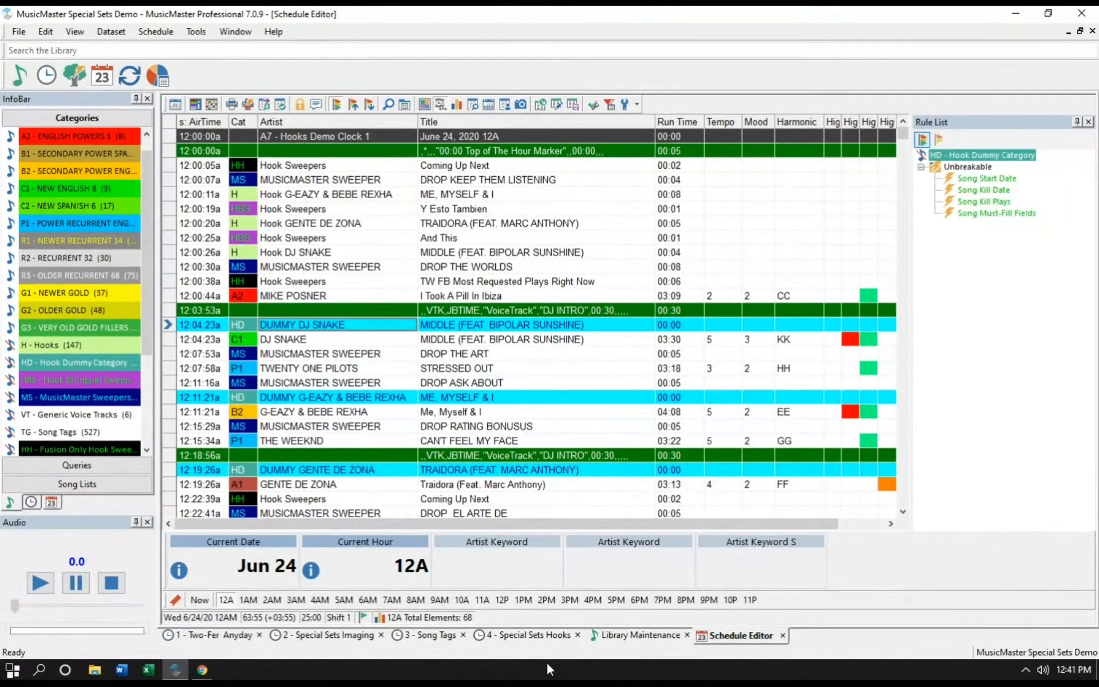
Return to the 4 - Special Sets Hooks clock and review the properties of the HD Special Set element at position 11
click(555, 636)
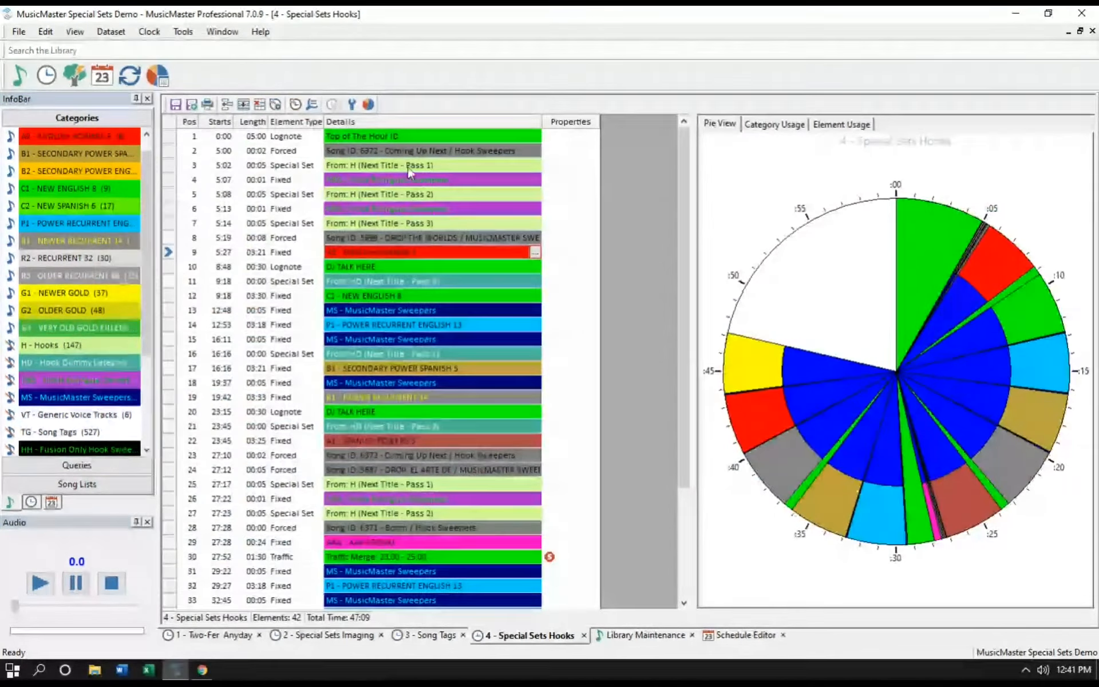
click(393, 166)
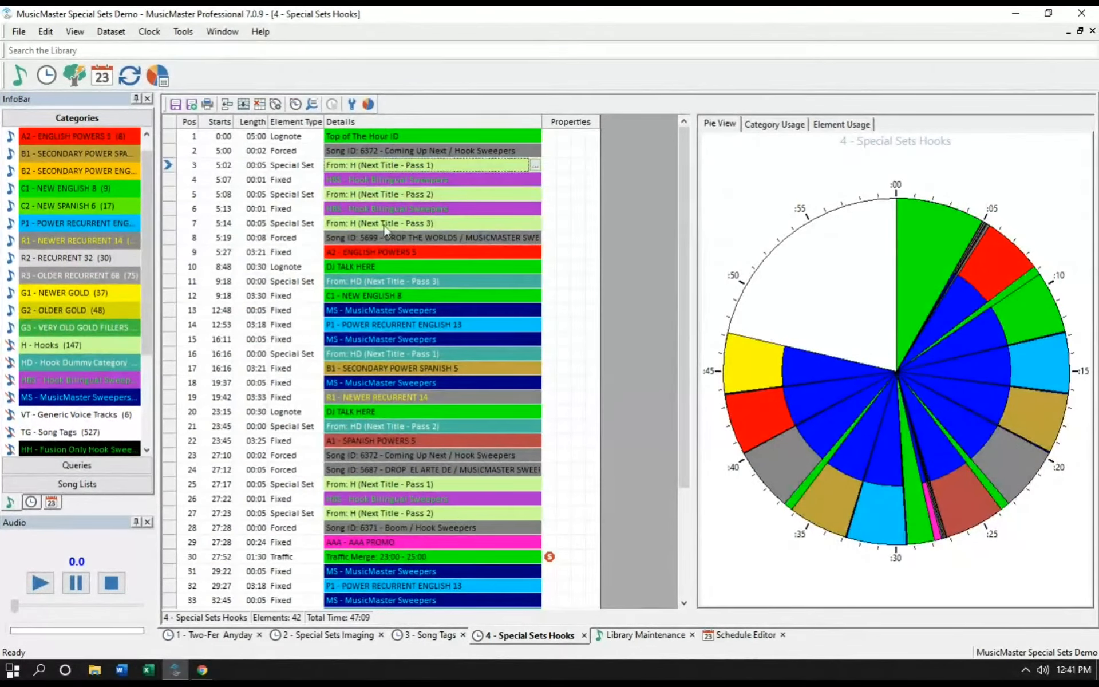
click(379, 296)
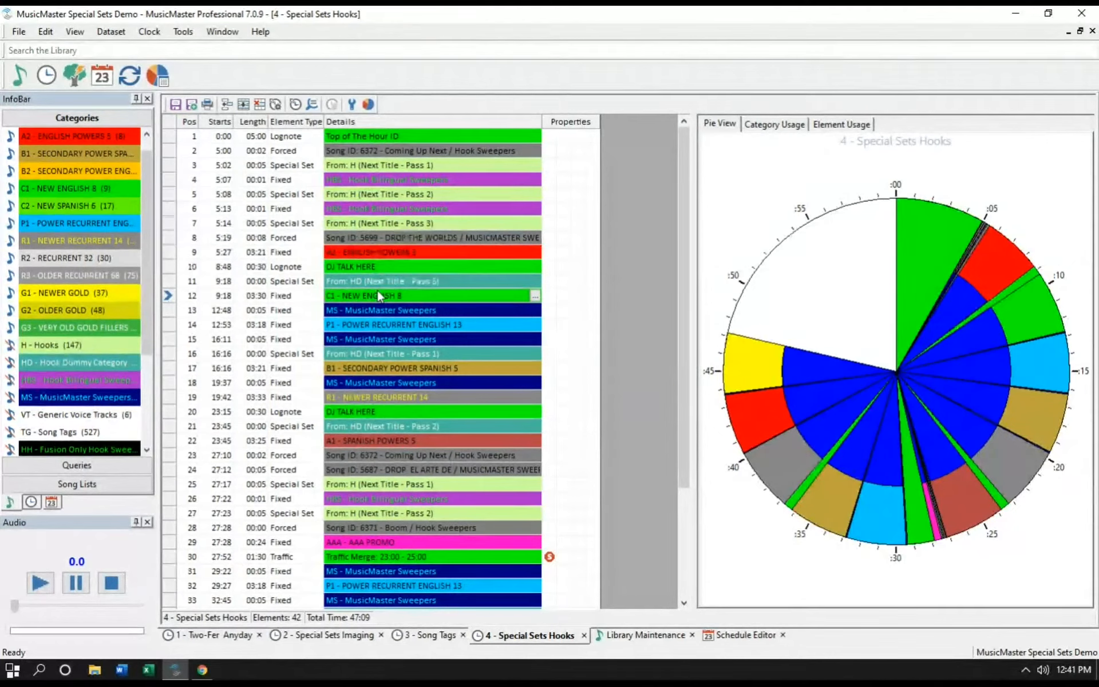
click(378, 280)
double_click(422, 280)
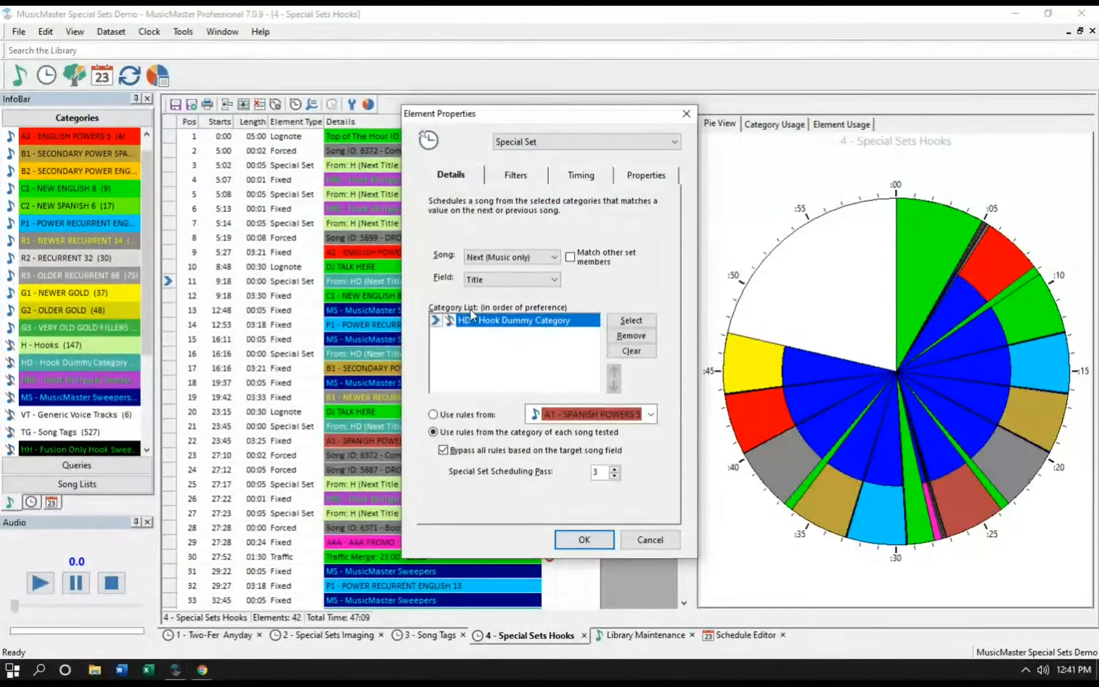
click(686, 115)
View the songs in HD - Hook Dummy Category, and recheck the position 11 Special Set's scheduling pass in the hooks clock
double_click(50, 362)
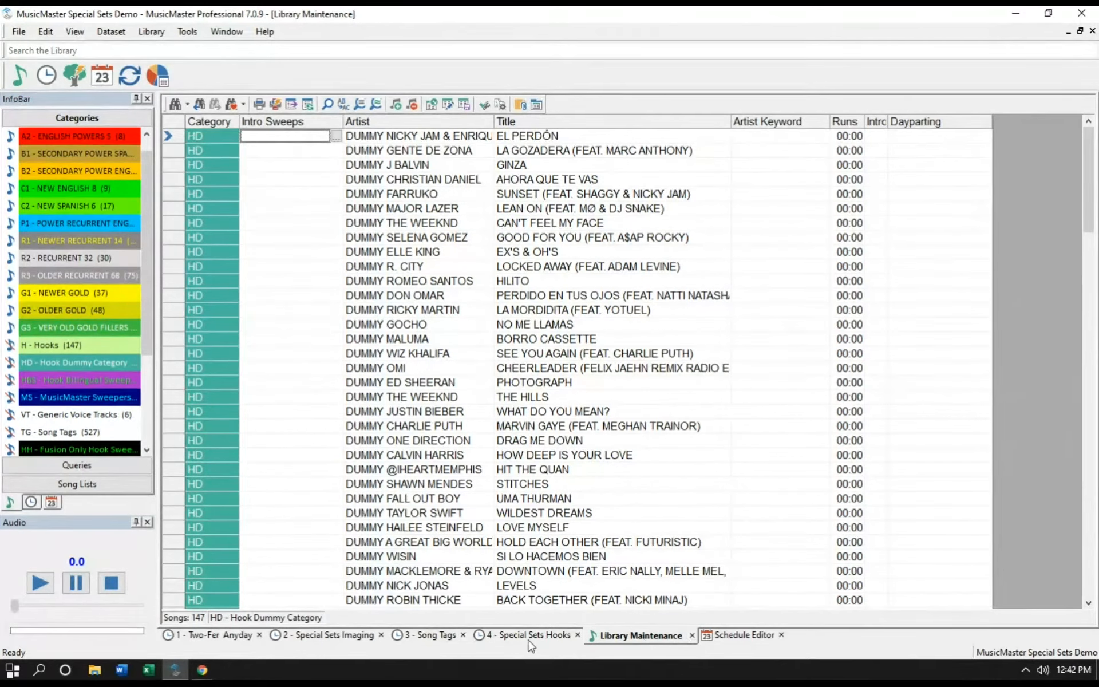
click(510, 637)
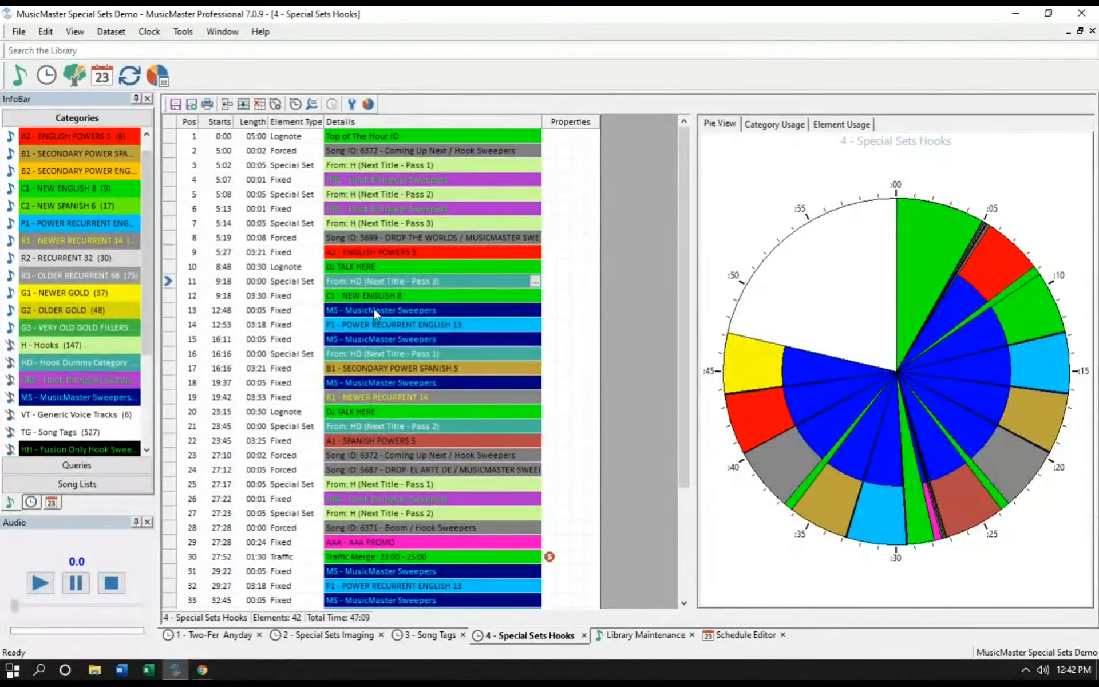
double_click(377, 281)
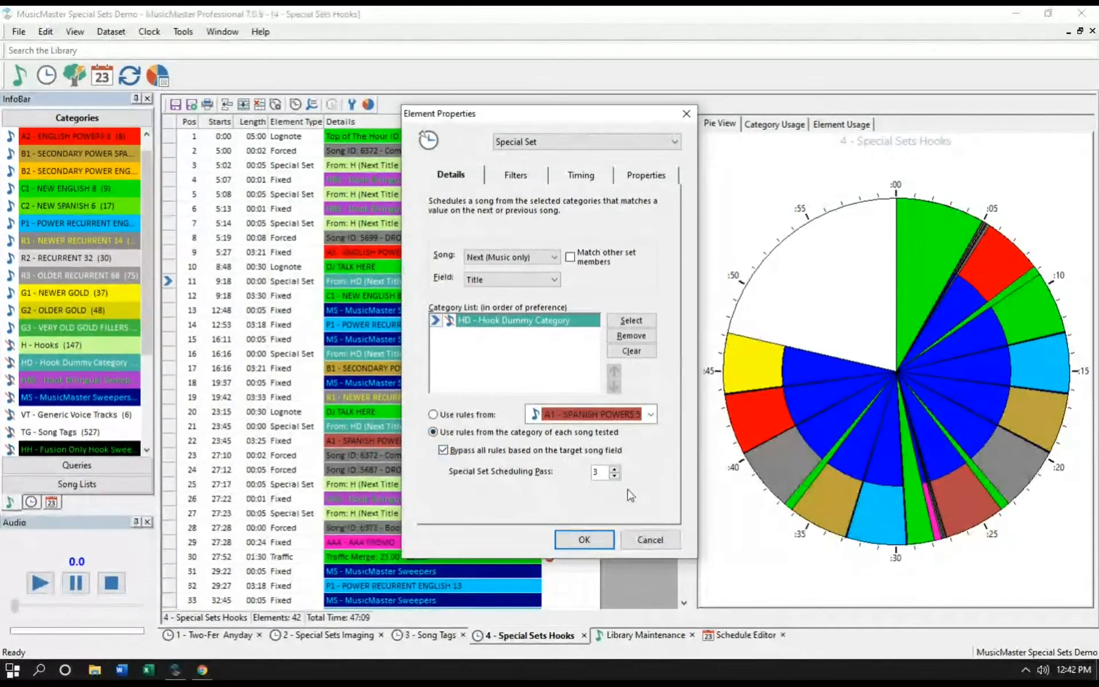
click(580, 542)
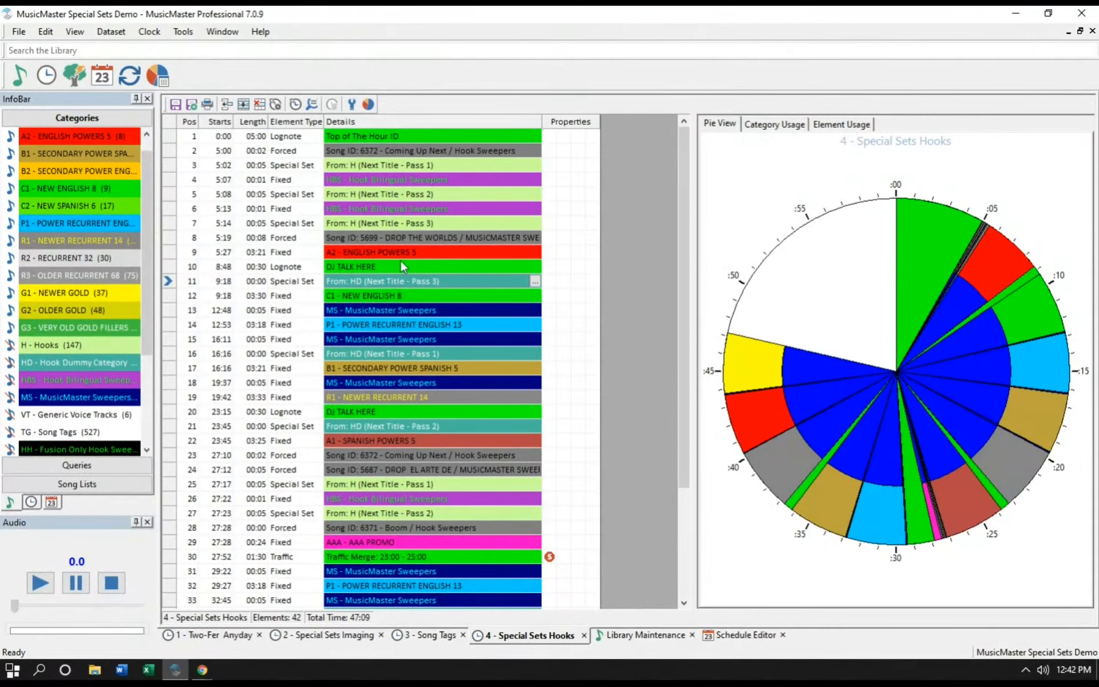
Review the properties of the H - Hooks Special Set at position 7, including its matching field and scheduling pass
click(403, 227)
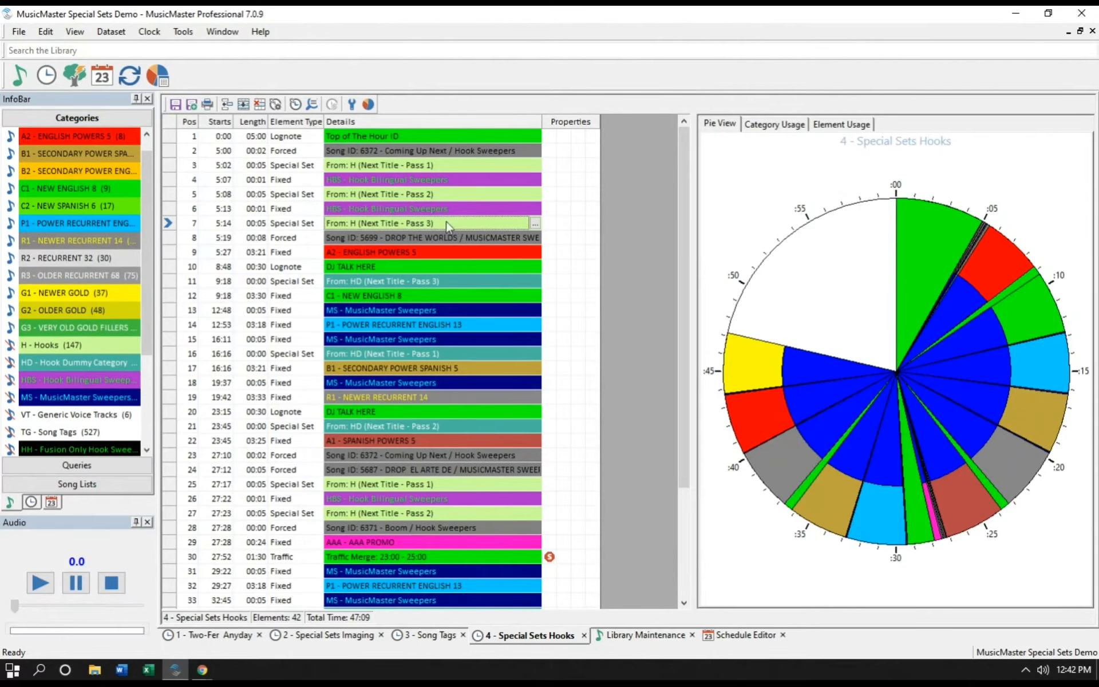
double_click(383, 227)
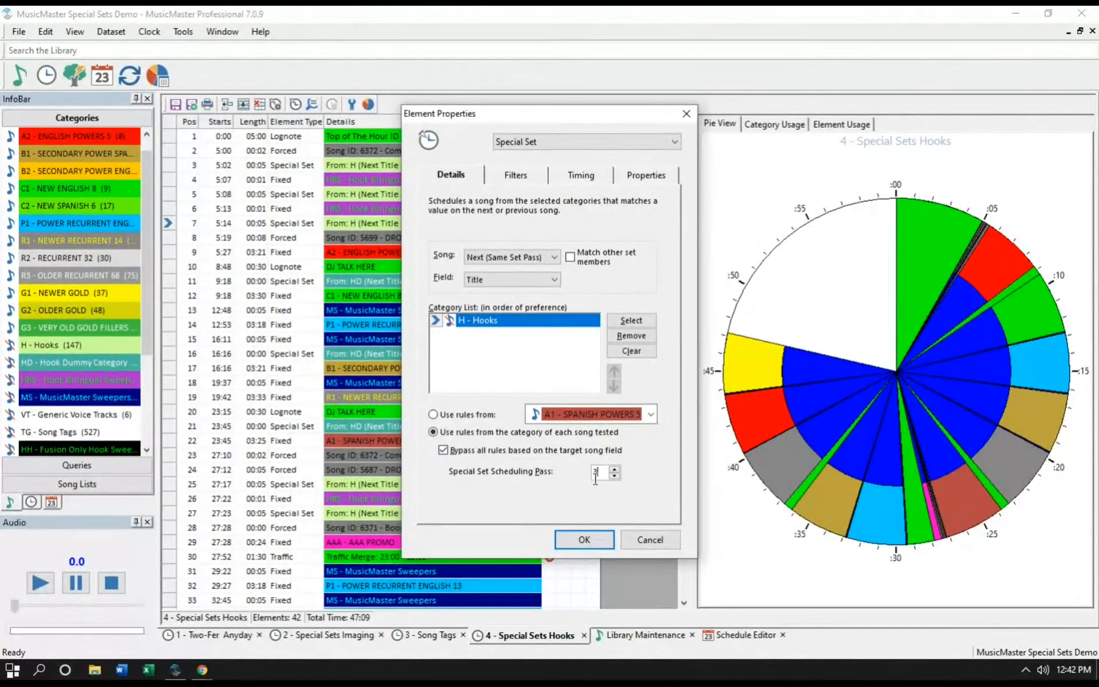
drag(513, 116, 697, 108)
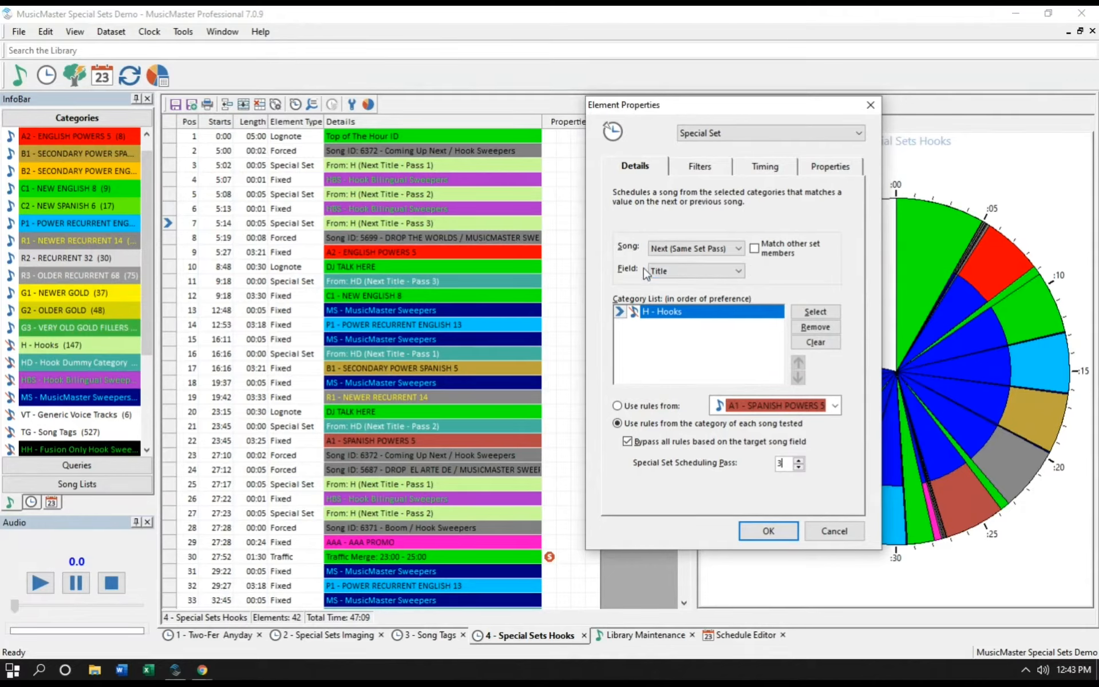
click(679, 311)
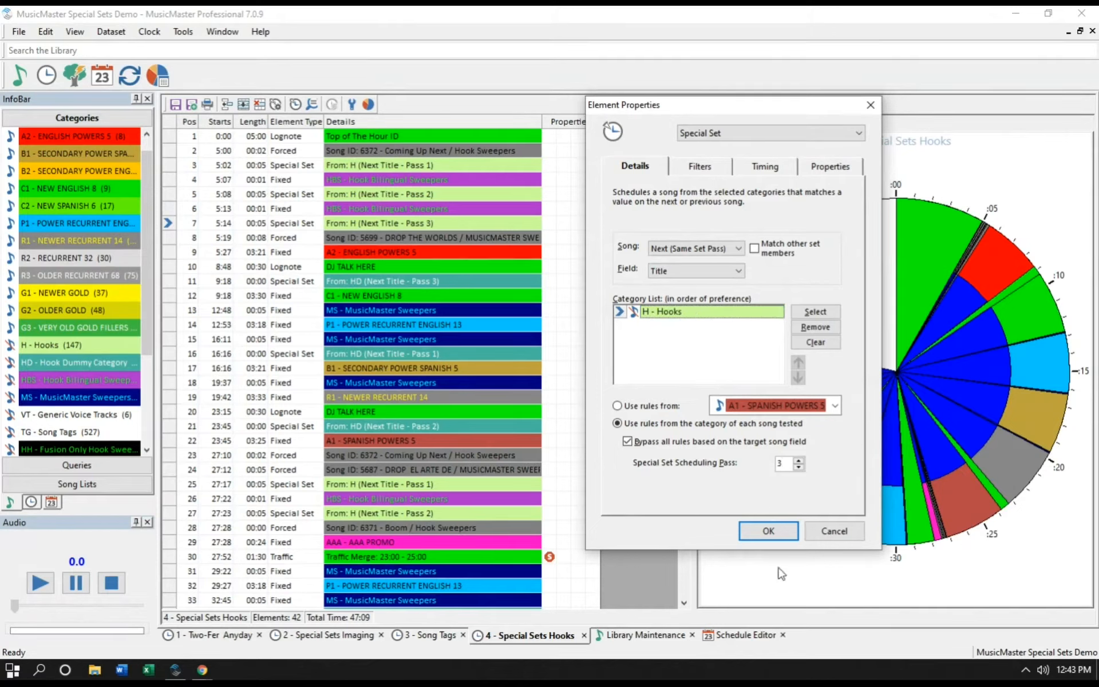
click(758, 533)
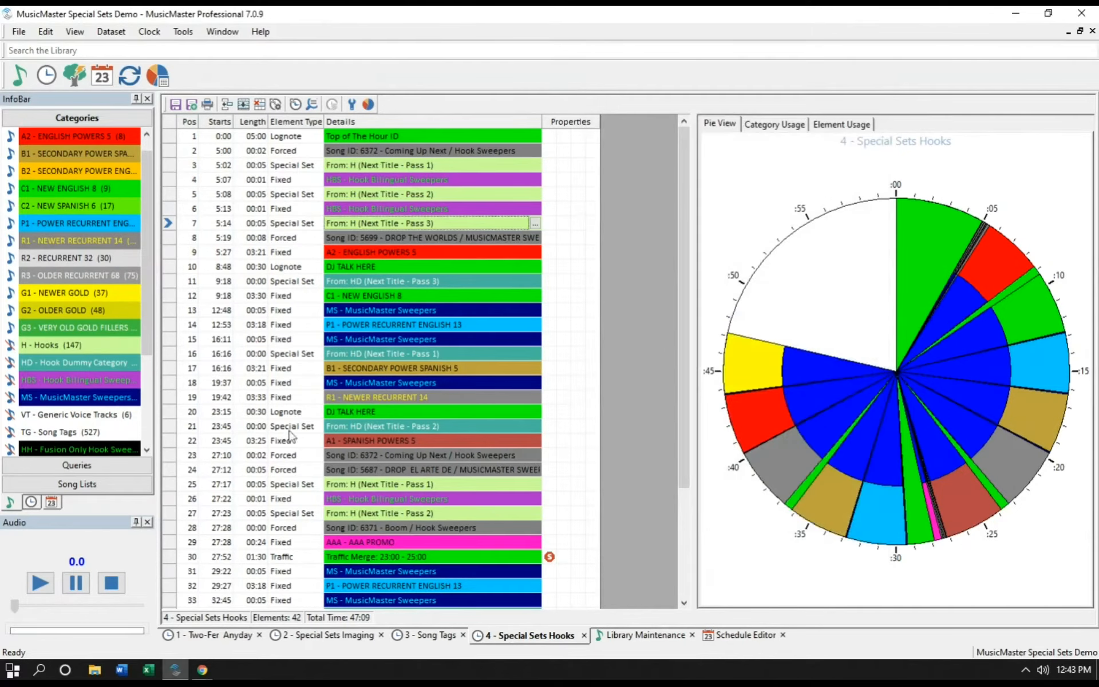
View the songs in H - Hooks, and examine the hook Special Sets at positions 25 and 27 of the 4 - Special Sets Hooks clock
double_click(34, 345)
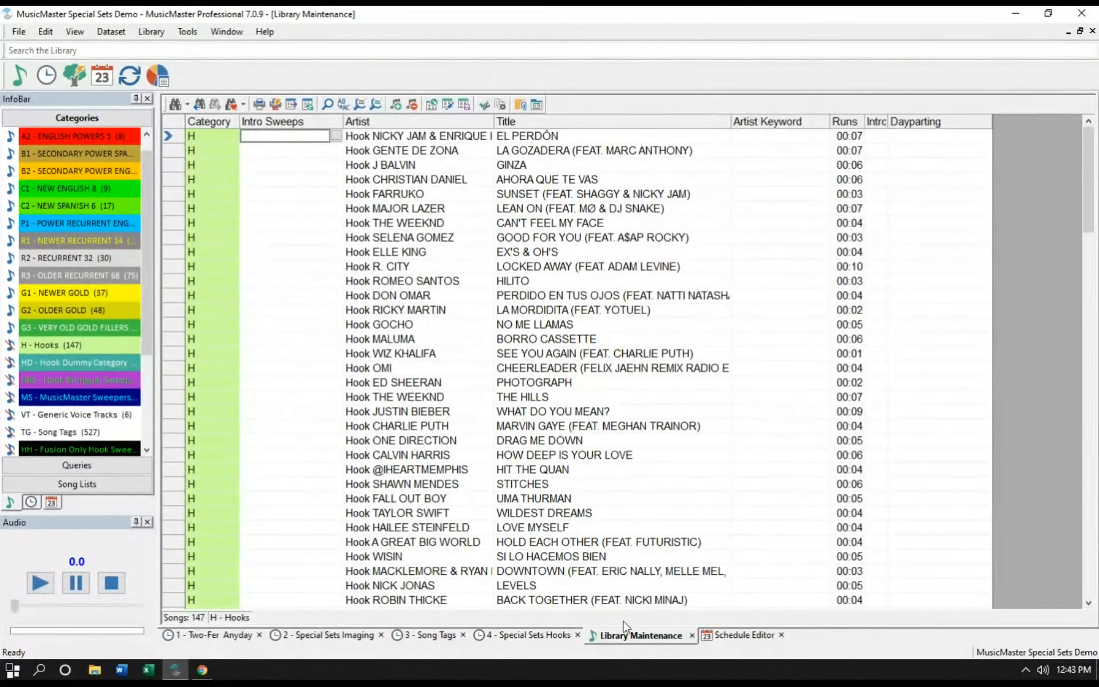
click(538, 636)
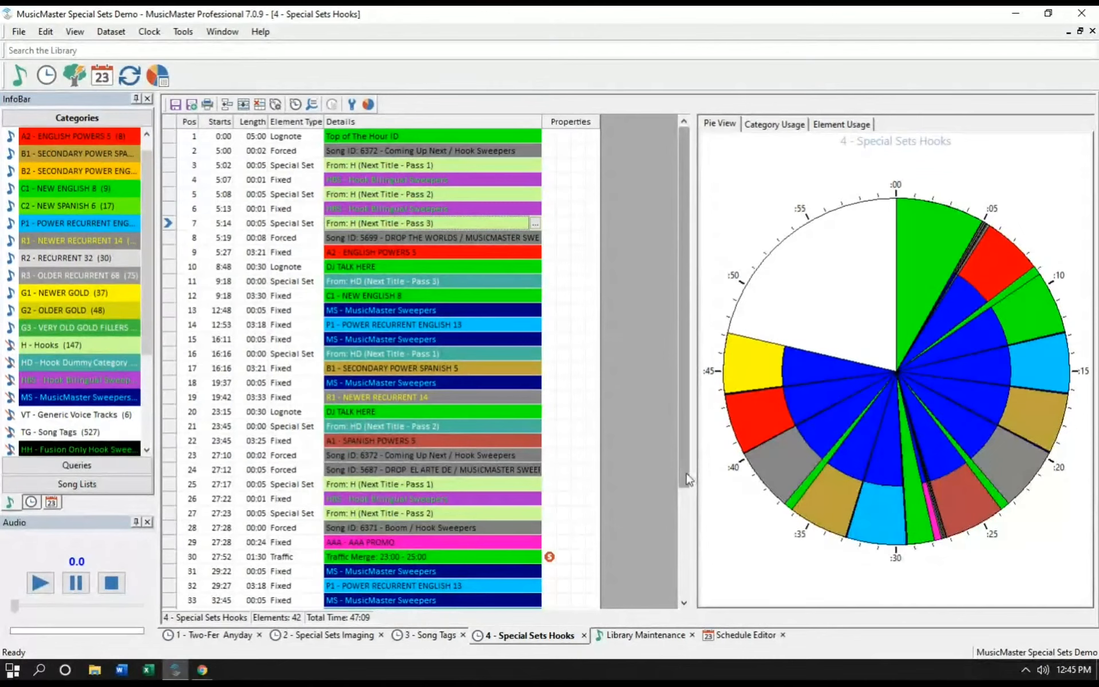
drag(687, 480, 674, 604)
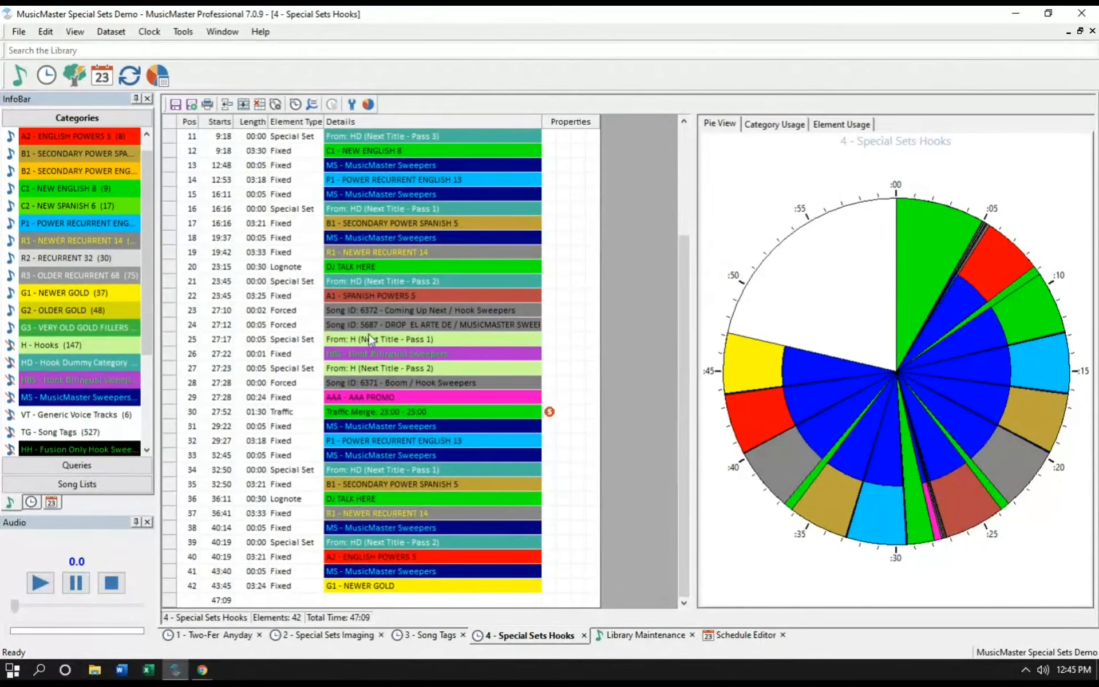
click(361, 371)
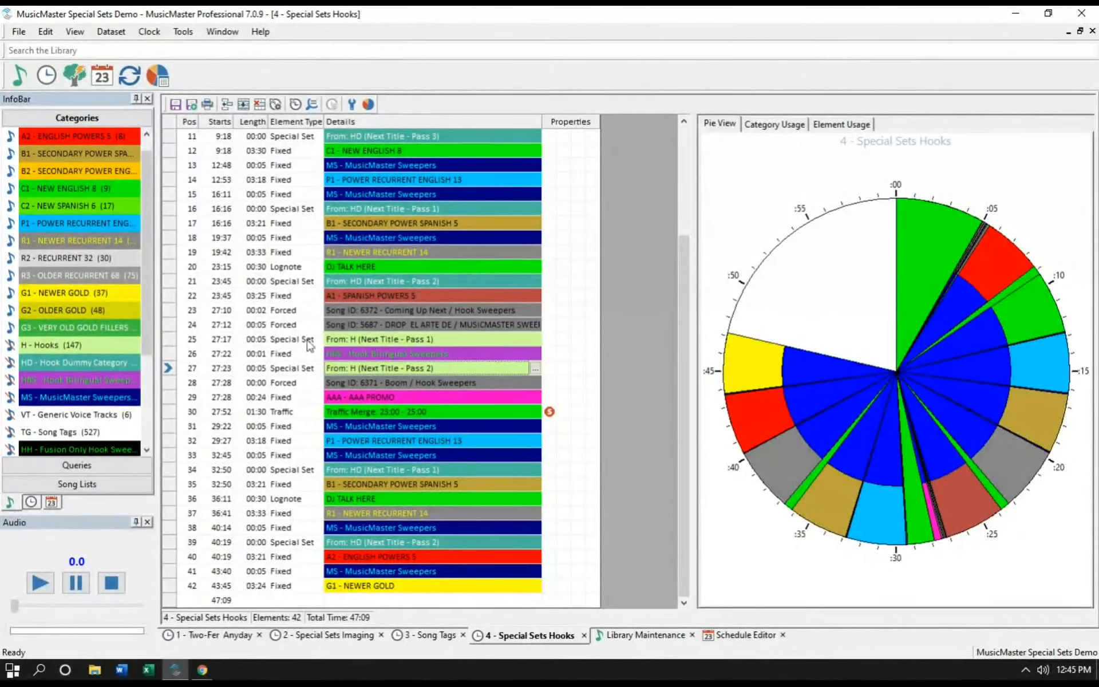
click(193, 341)
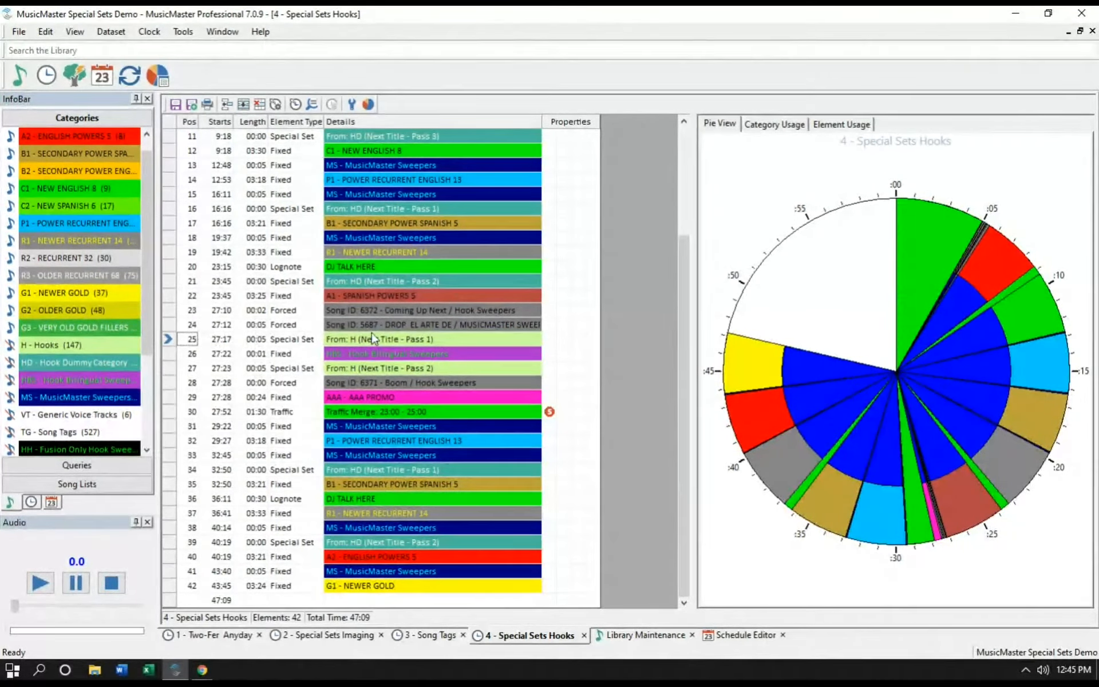
click(193, 370)
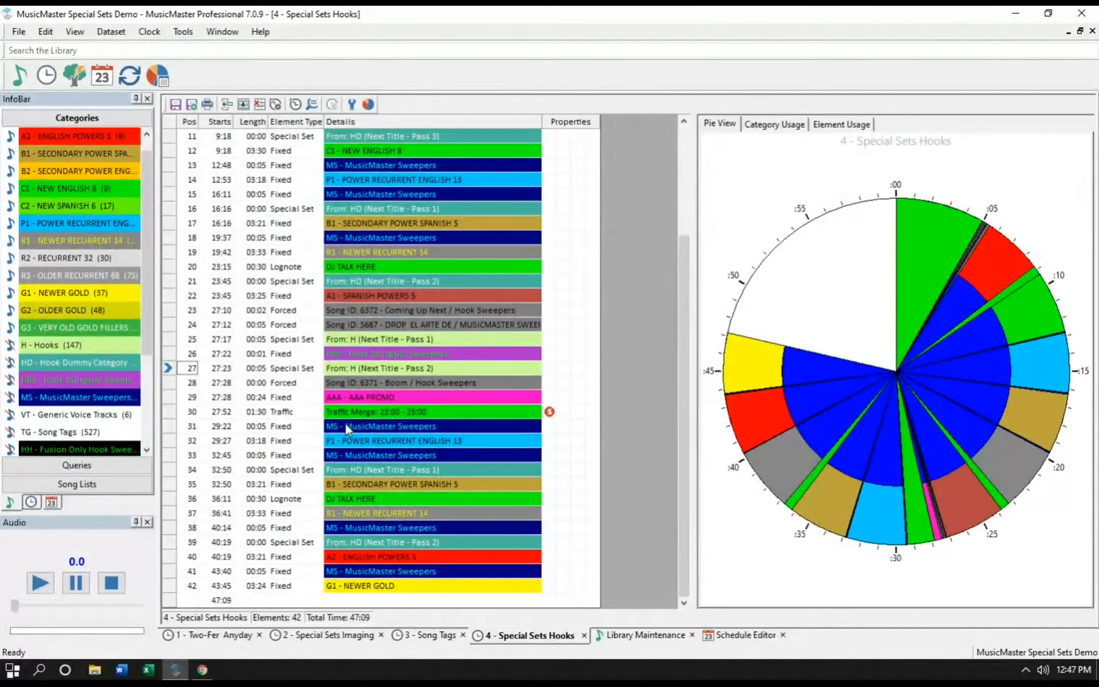
Compare the DJ SNAKE song in the 12A schedule hour with its dummy entry and its matching hook
click(46, 363)
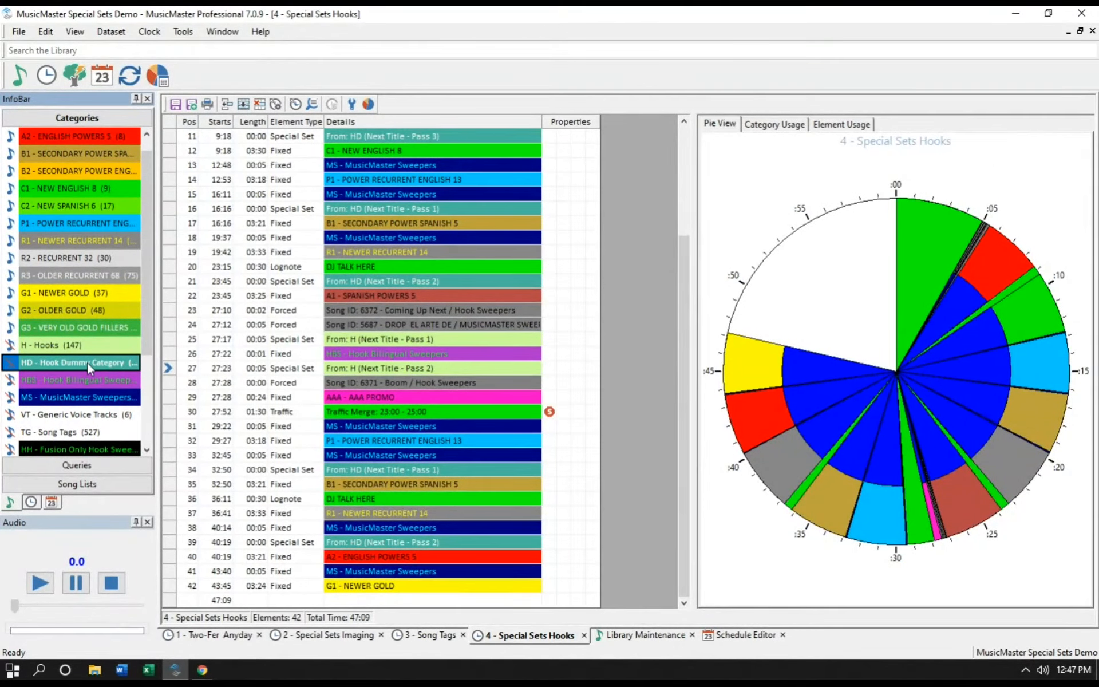
click(728, 634)
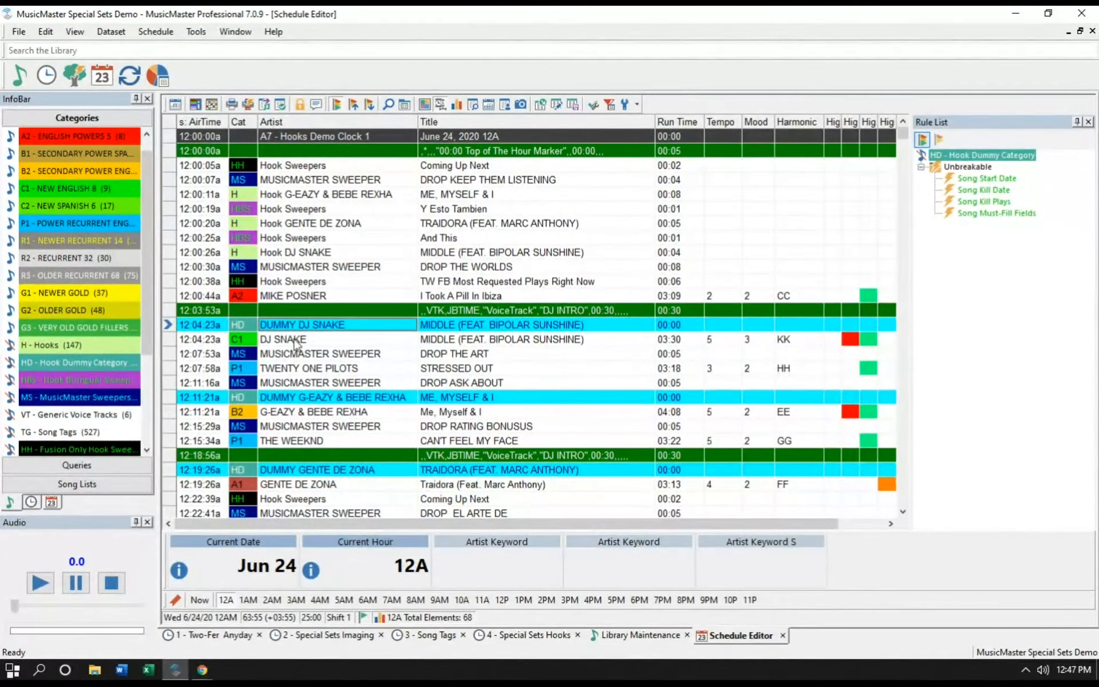
click(284, 341)
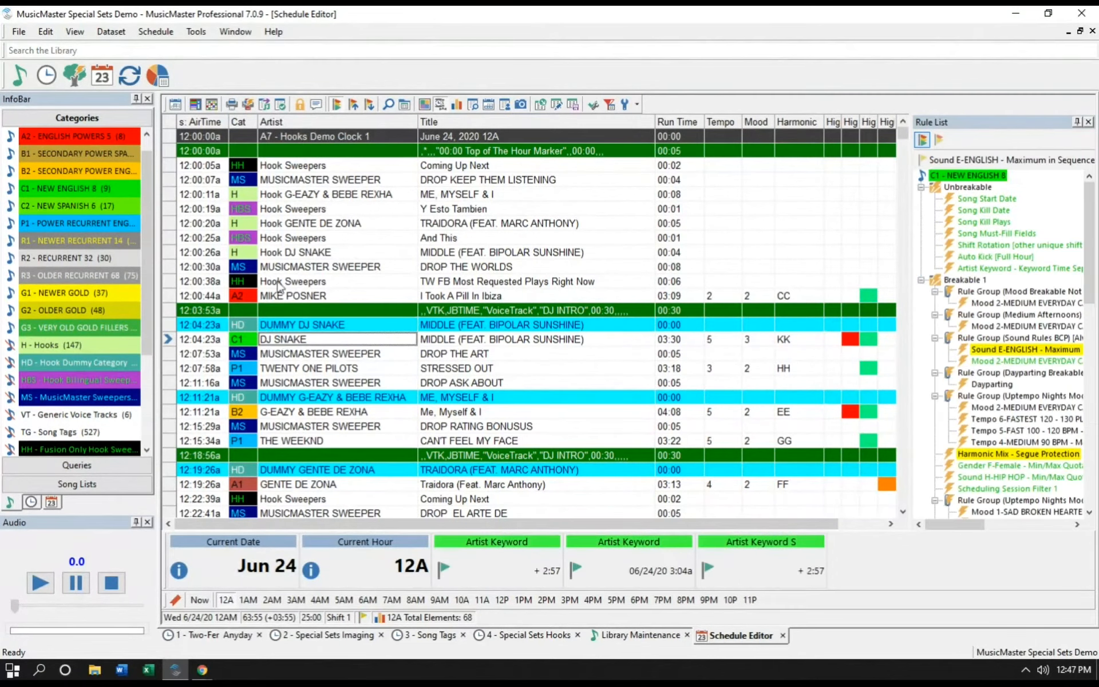
click(283, 254)
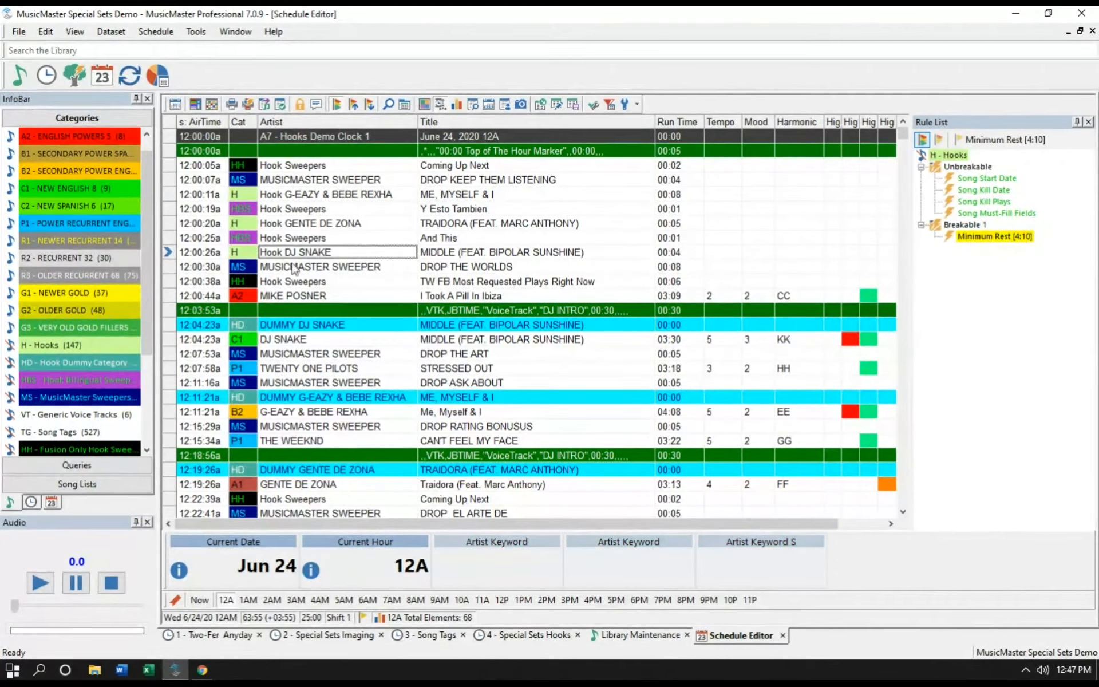
click(478, 327)
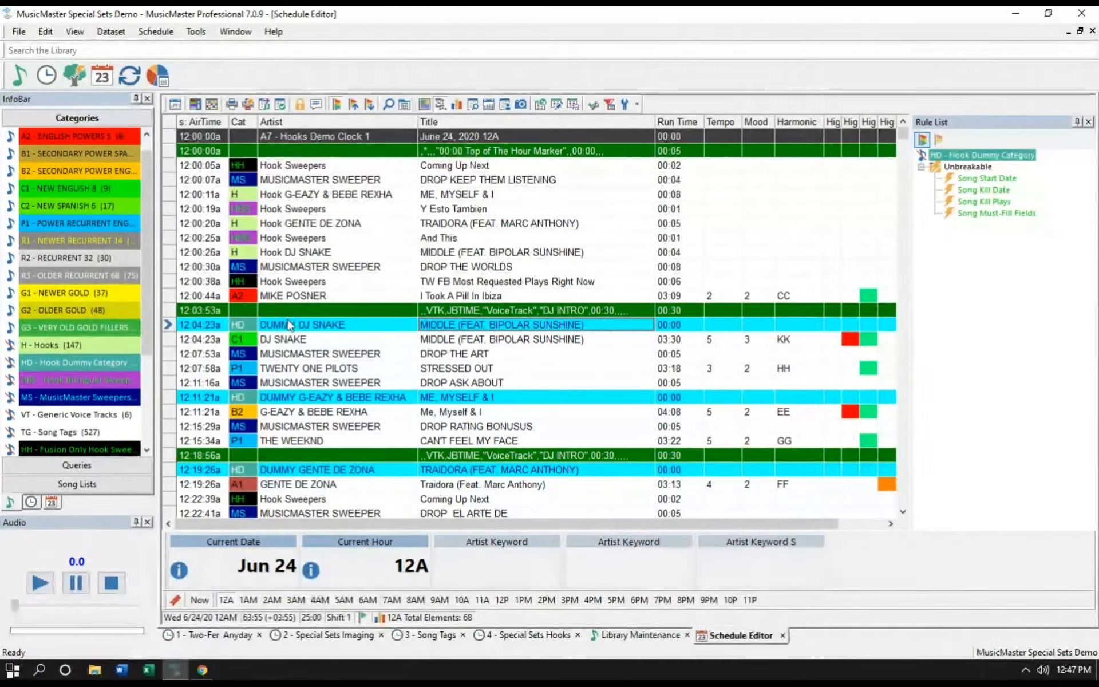
click(335, 341)
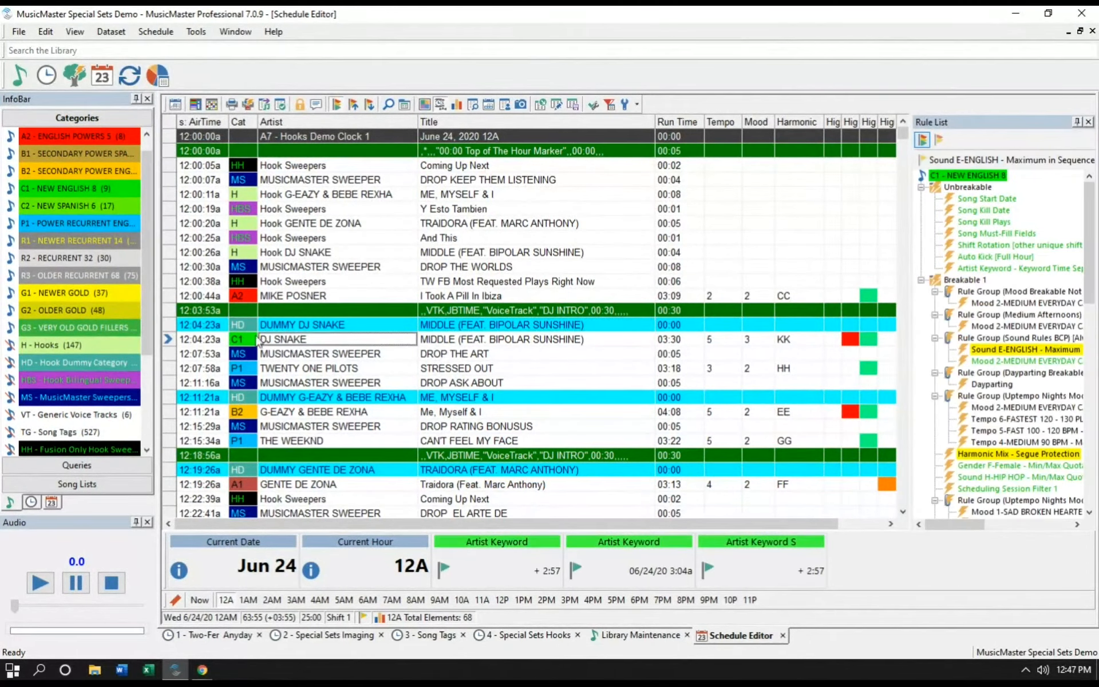
click(335, 325)
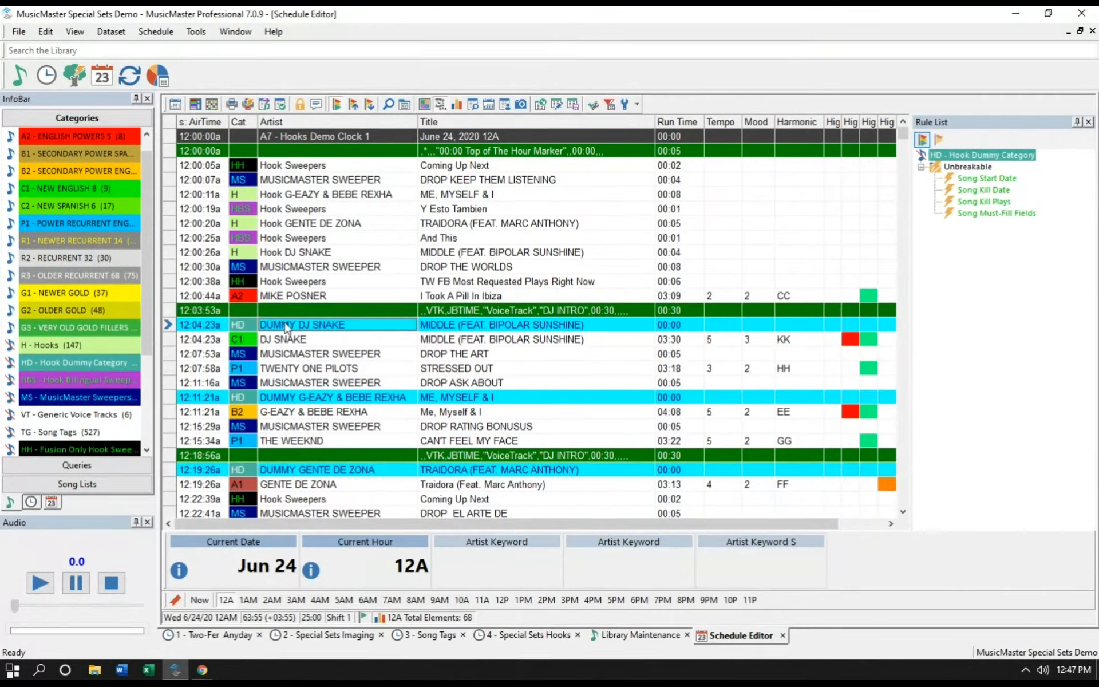
click(289, 256)
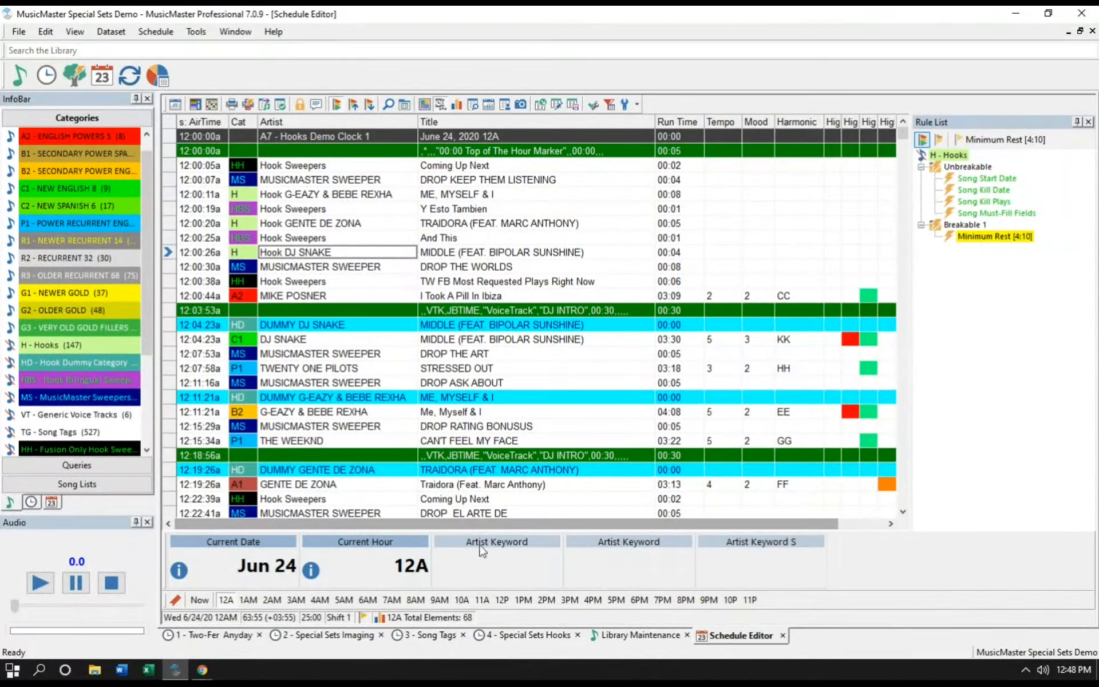
Check the MIKE POSNER song against the hooks clock and hooks library, and return to the DUMMY DJ SNAKE entry in the 12A hour
scroll(100, 394, up, 1)
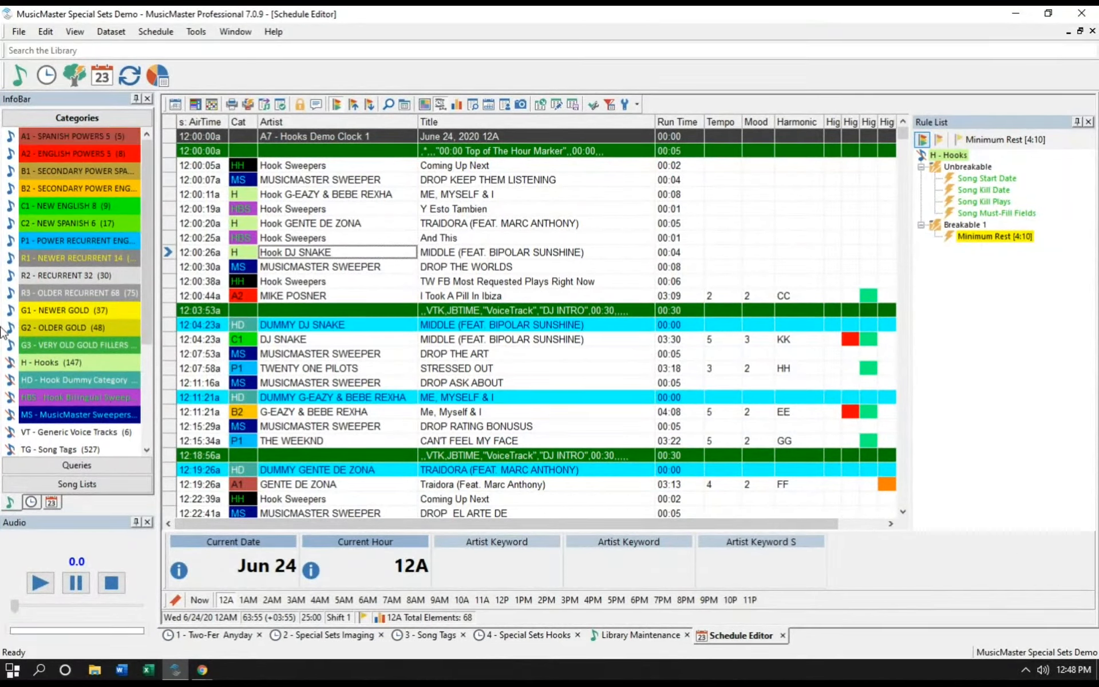
click(312, 297)
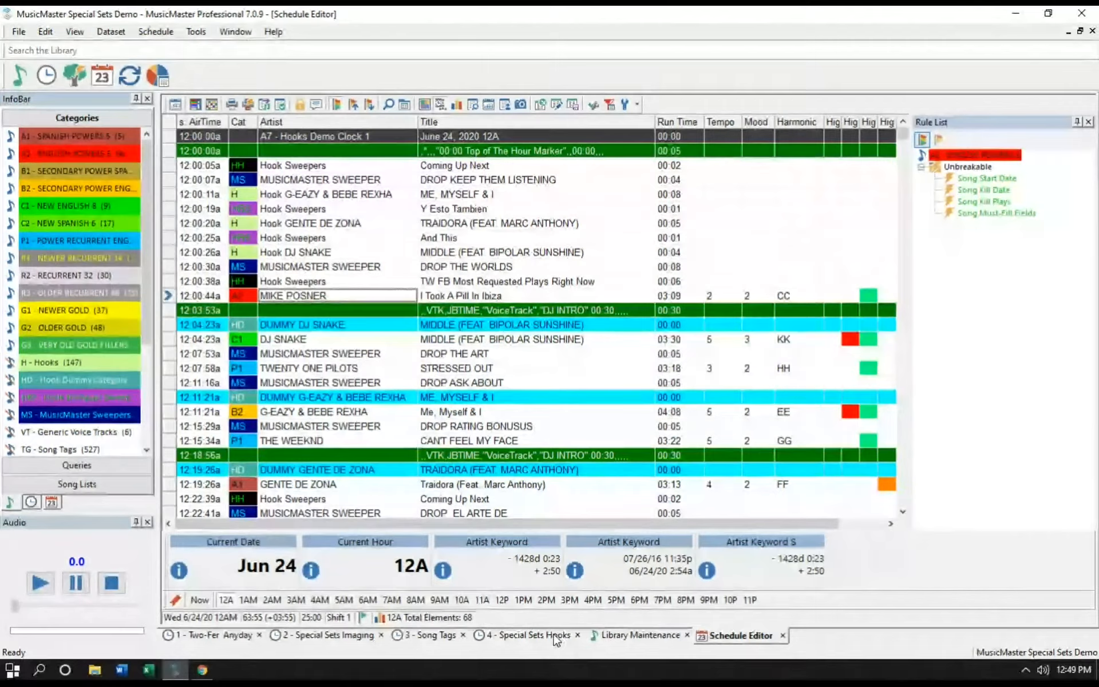
click(532, 635)
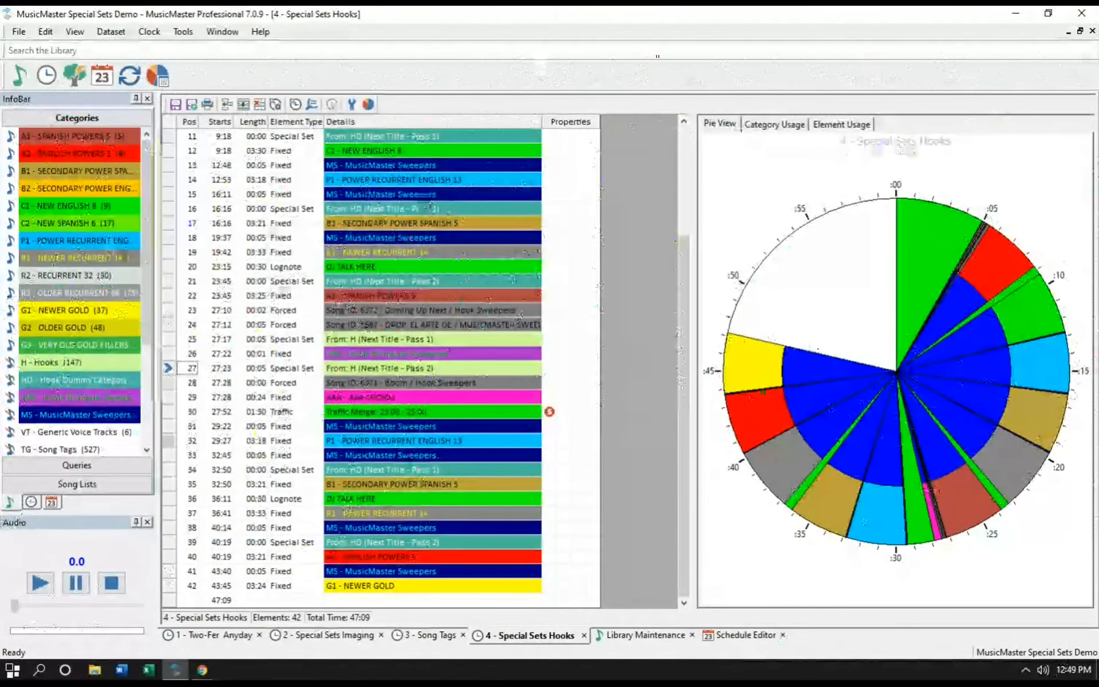
click(650, 638)
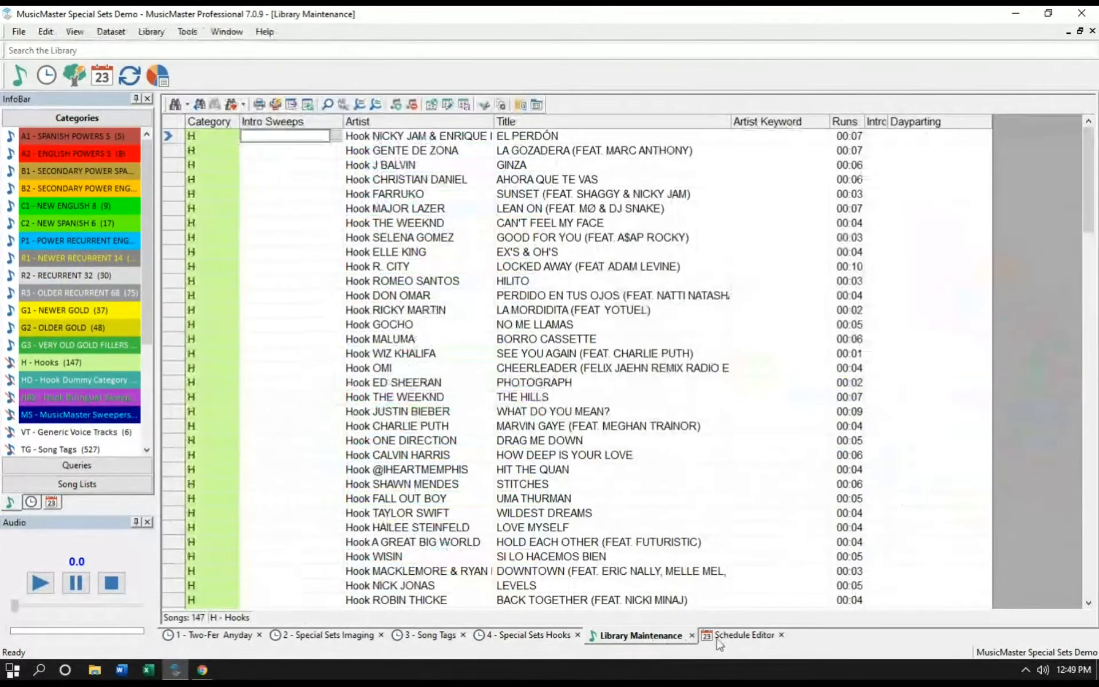
click(724, 638)
click(304, 325)
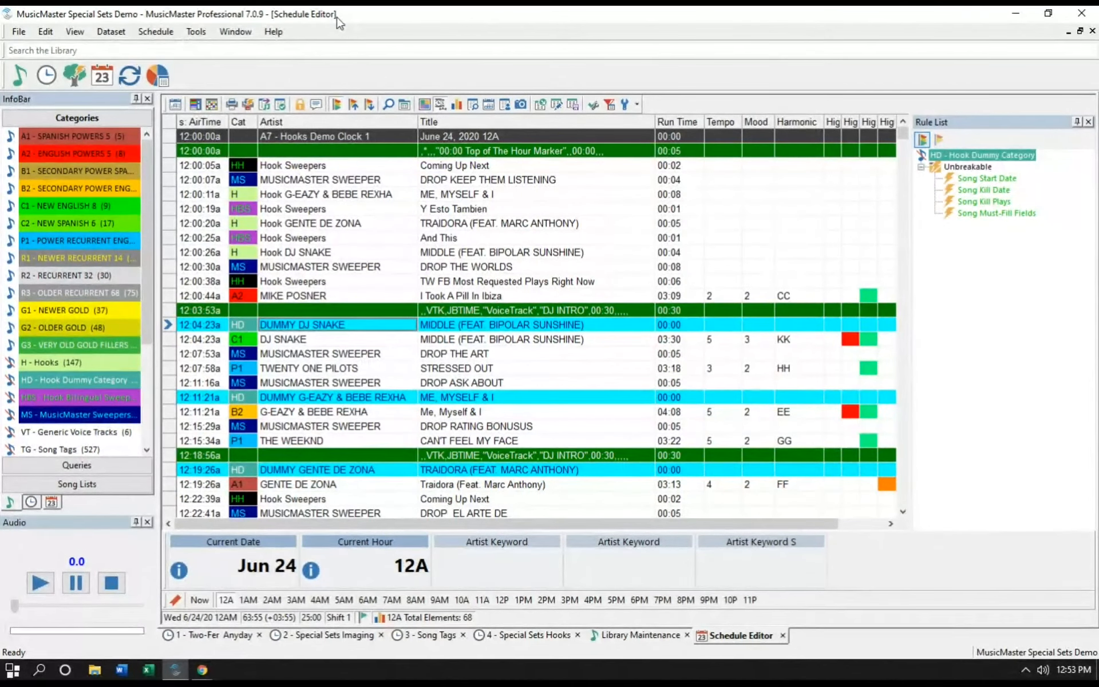
Starting from the 2 - Special Sets Imaging clock, compare the Intro Sweeps values in MS - MusicMaster Sweepers and A2 - ENGLISH POWERS 5
click(320, 636)
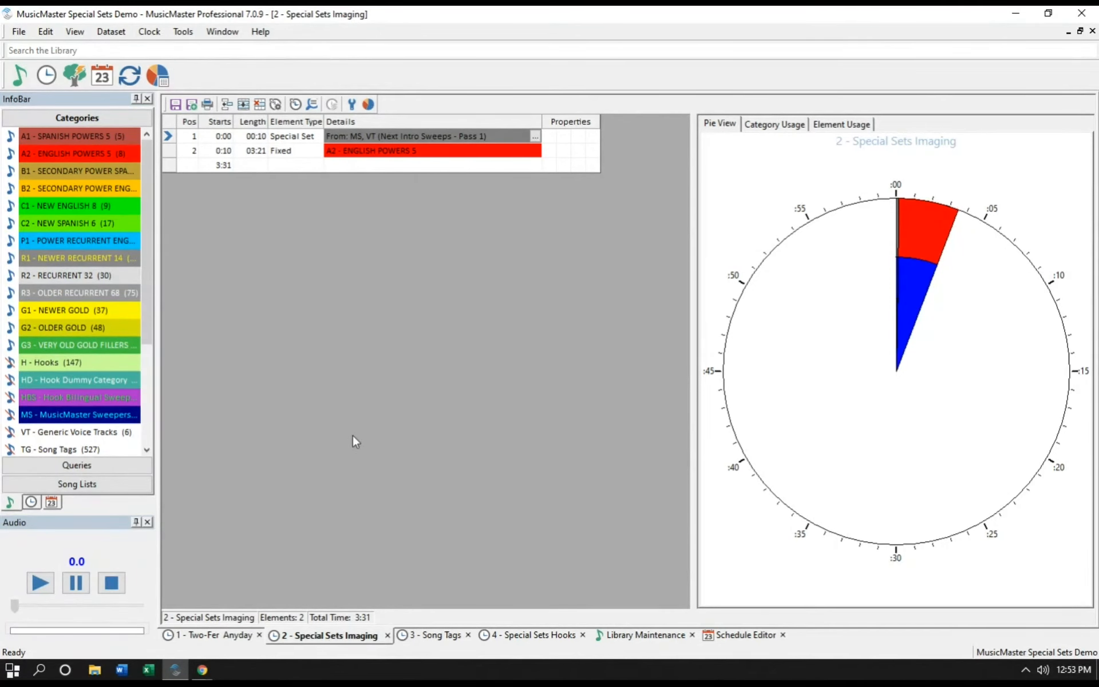
double_click(52, 414)
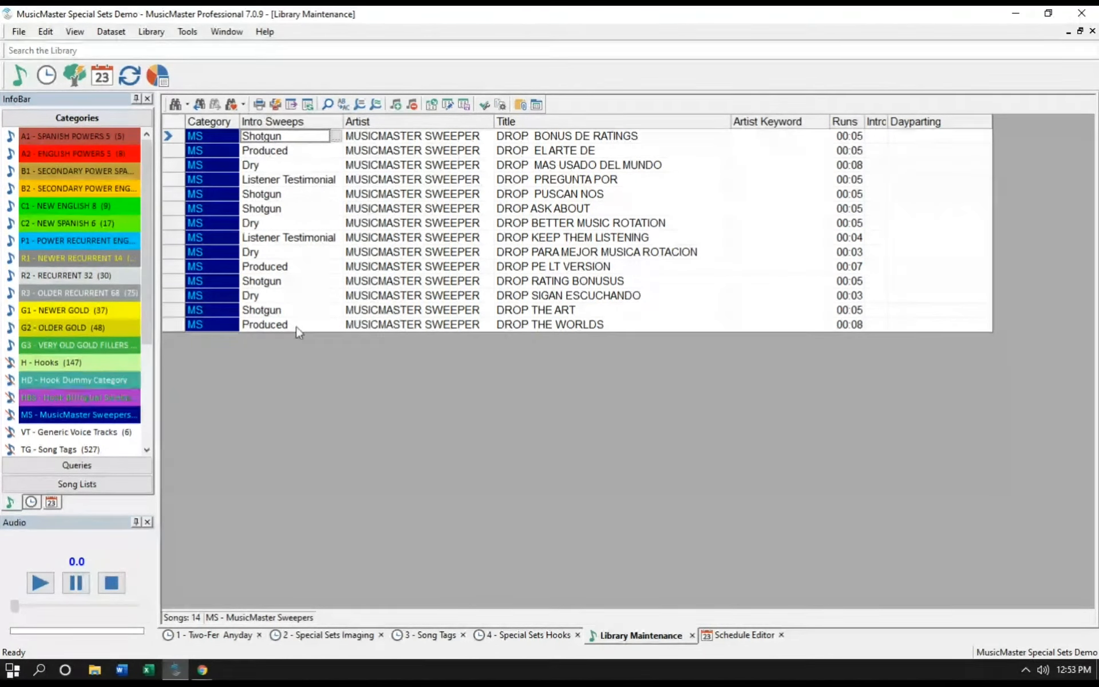
click(316, 325)
click(337, 326)
click(633, 408)
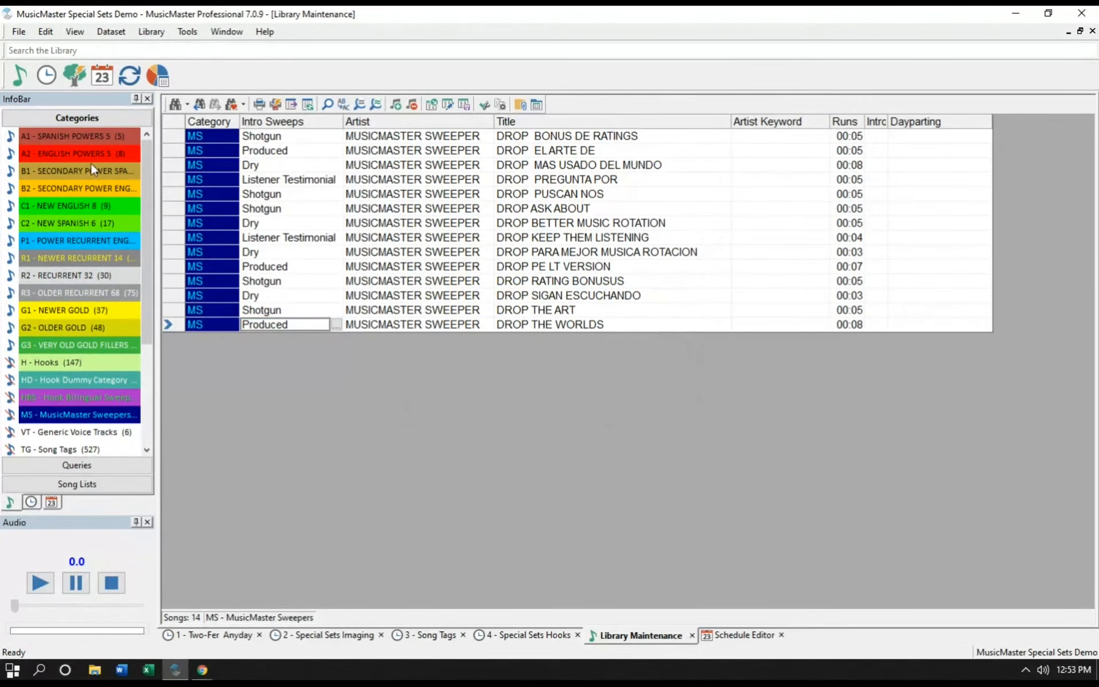
click(72, 154)
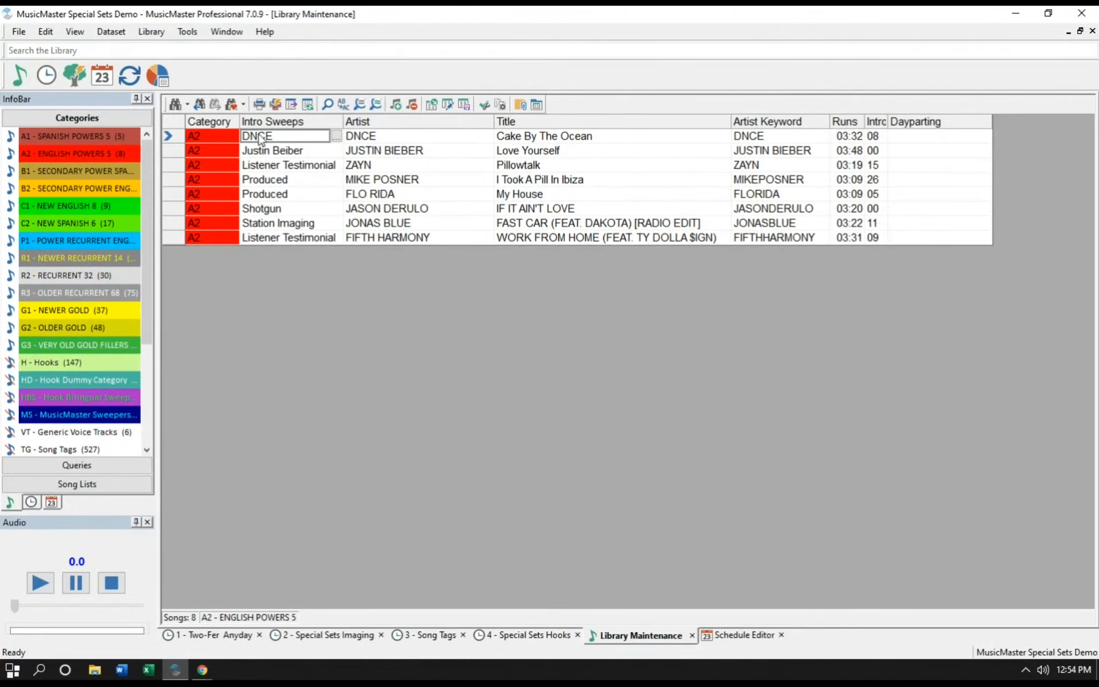
mouse_move(275, 141)
Review the Special Set properties at position 1 of the 2 - Special Sets Imaging clock, and close them without changes
click(331, 636)
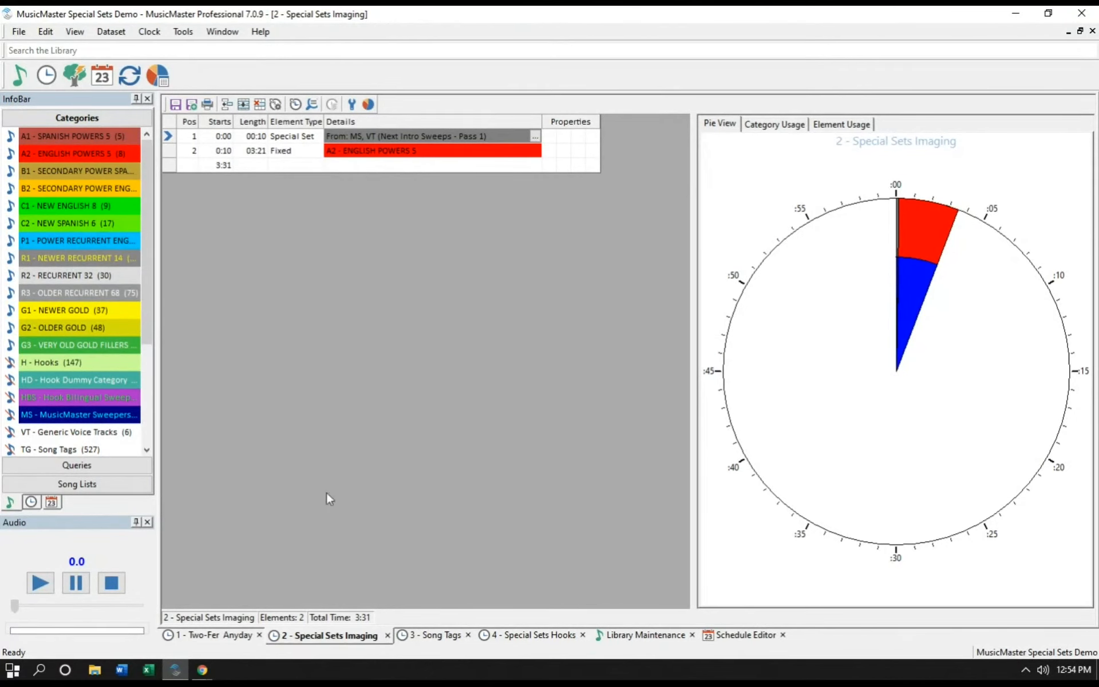
double_click(491, 136)
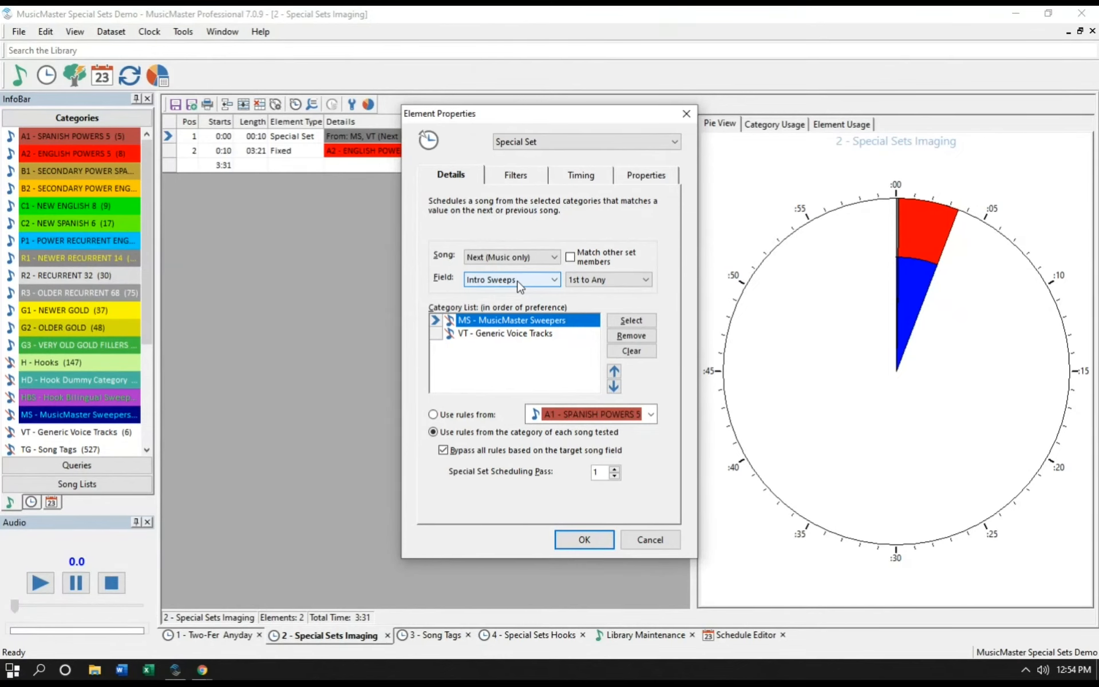
click(657, 549)
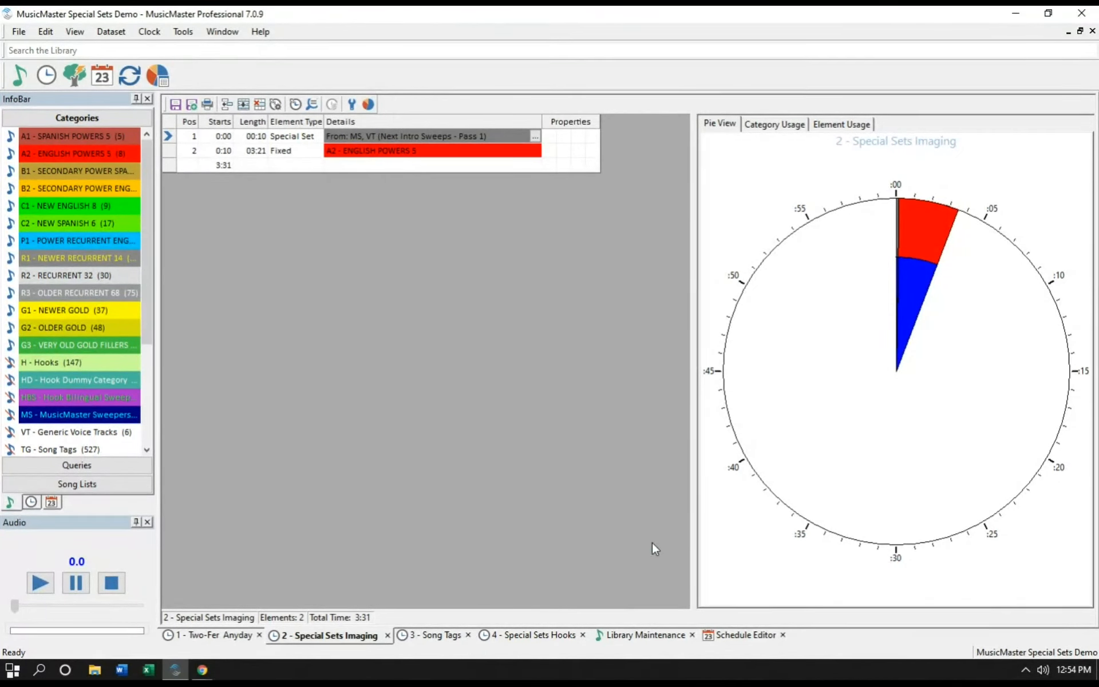